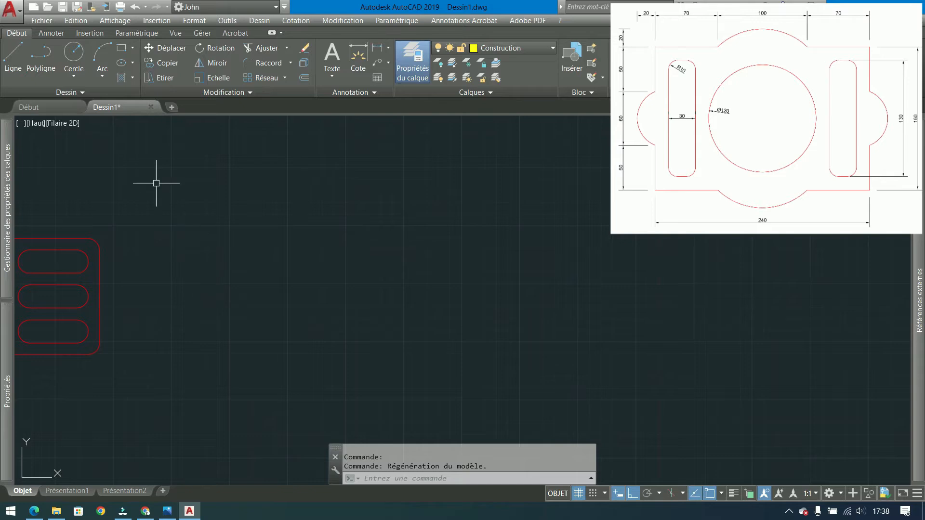
Step: Draw a 280 by 200 rectangle on the Construction layer in the empty area beside the existing red part
click(119, 48)
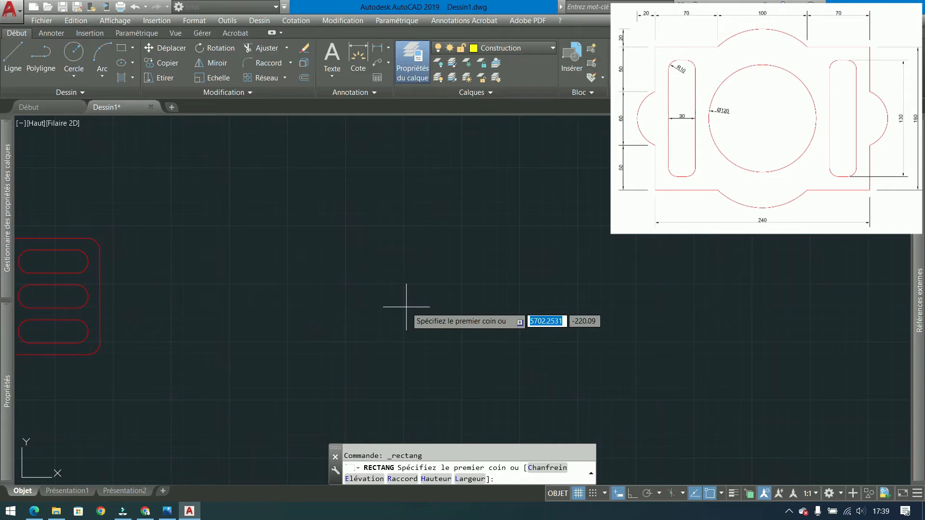
click(252, 406)
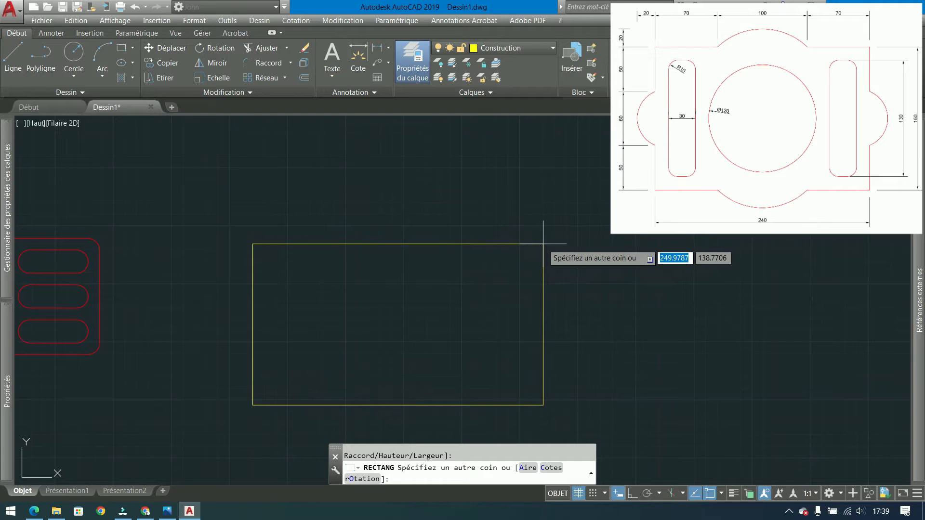
text(280)
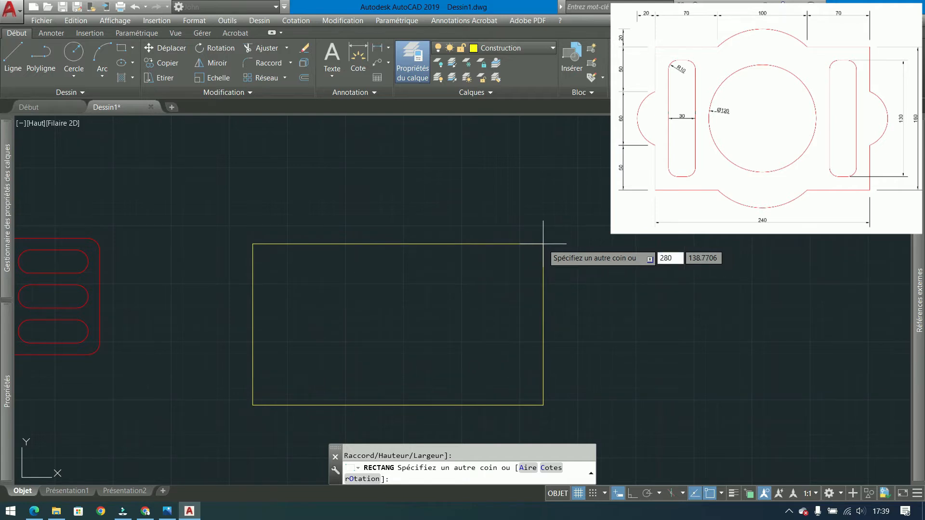
key(Tab)
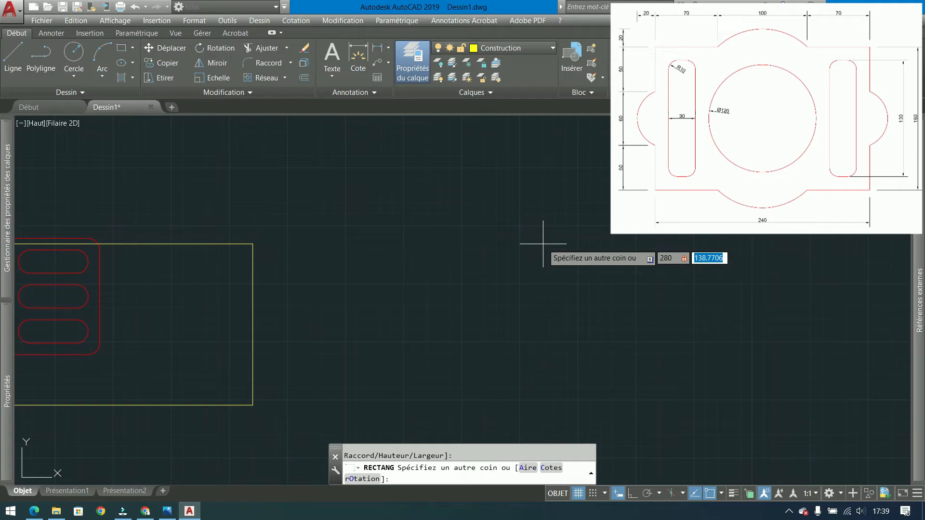
text(200)
key(Return)
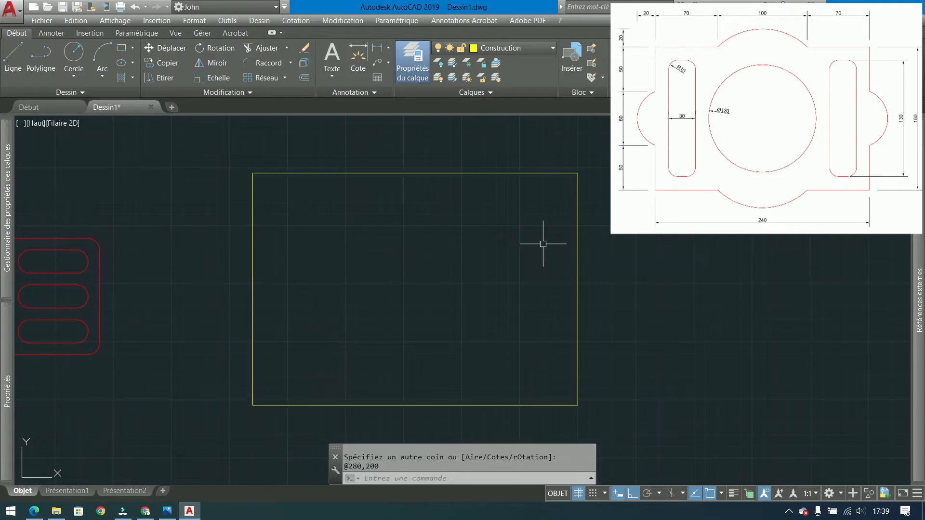
Step: Start a polyline at the rectangle's upper-left corner, making full-height vertical divisions 20 from the left edge and 70 beyond that
click(43, 66)
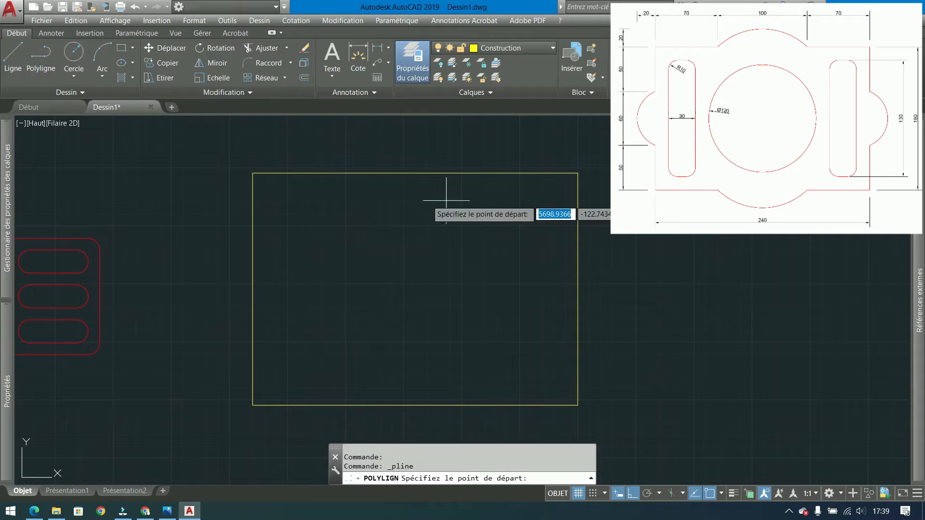
click(252, 173)
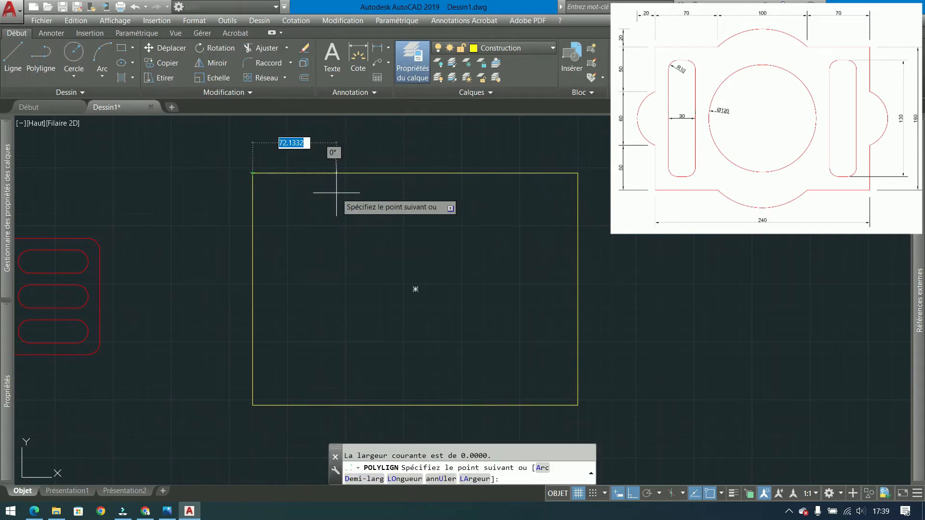
text(20)
key(Return)
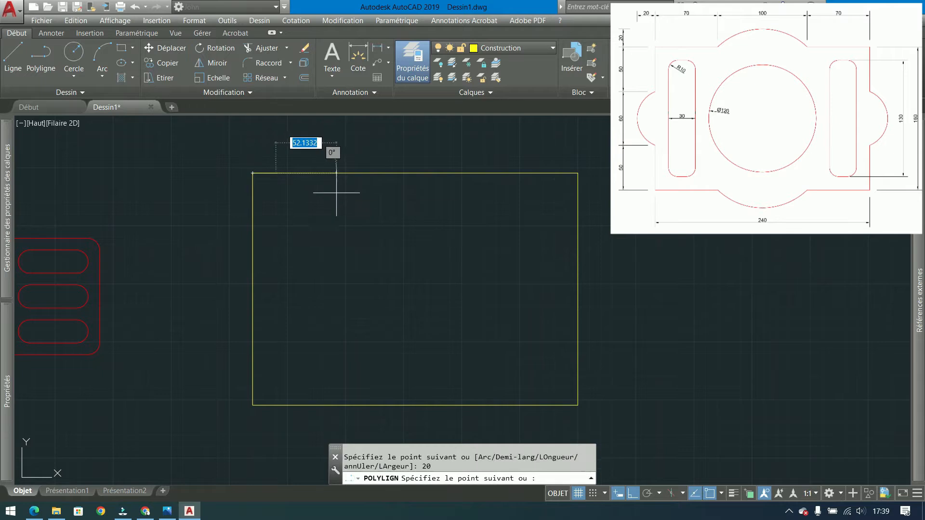
click(278, 404)
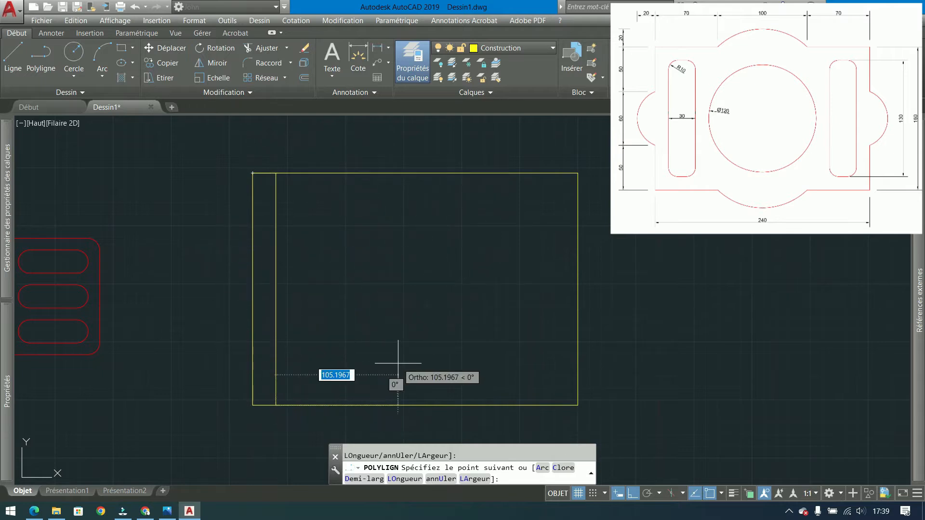
text(70)
key(Return)
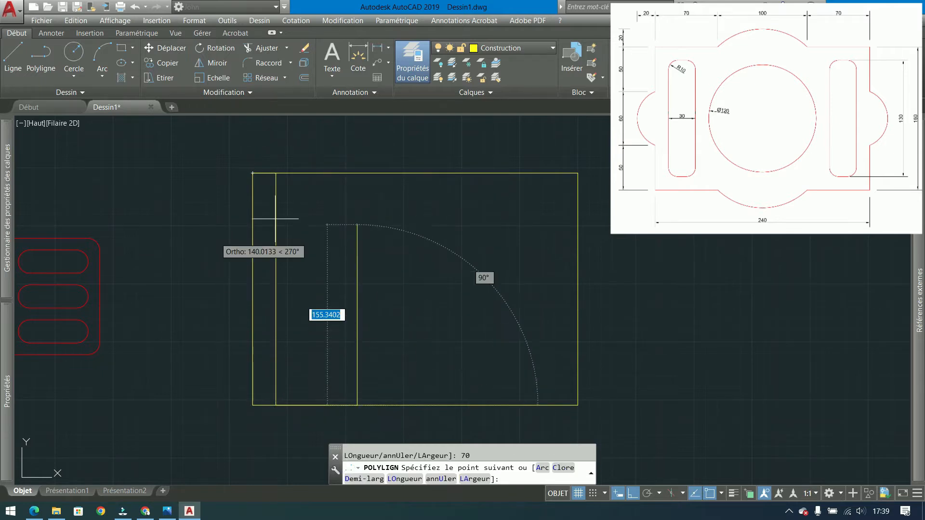
click(338, 176)
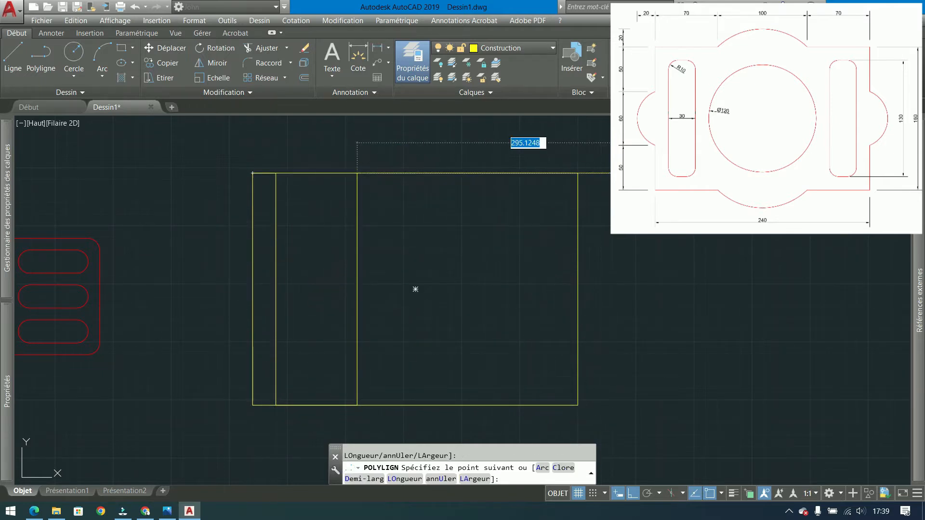
Step: Continue the polyline with full-height verticals spaced 100 and then 70 further right, ending at the rectangle's upper-right corner
text(100)
key(Return)
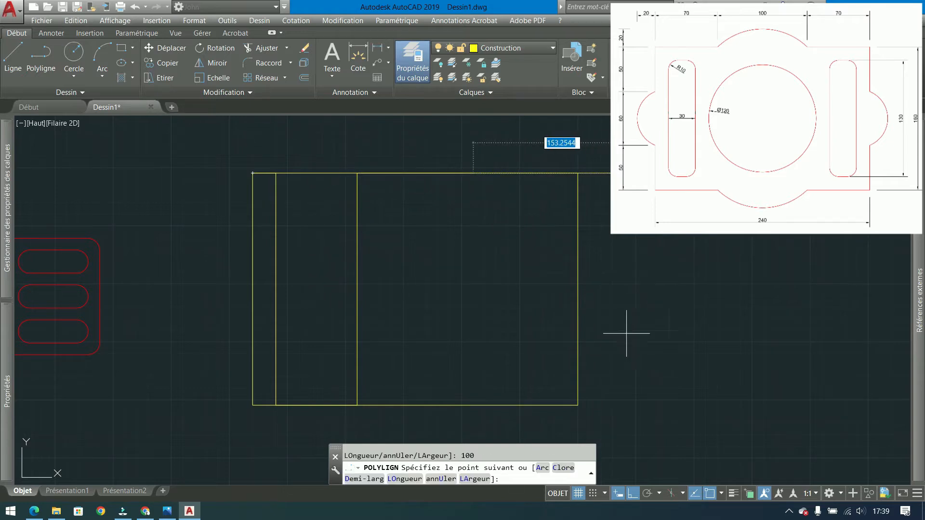
click(524, 406)
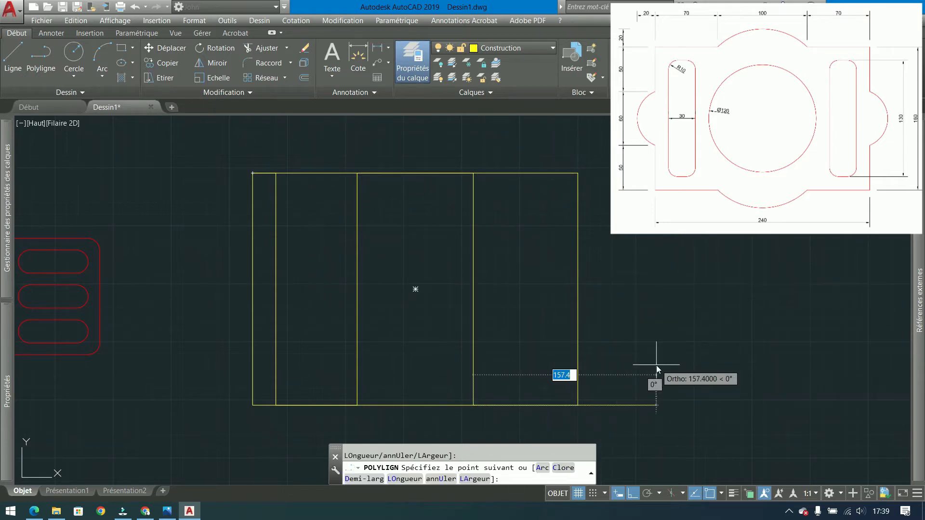
text(70)
key(Return)
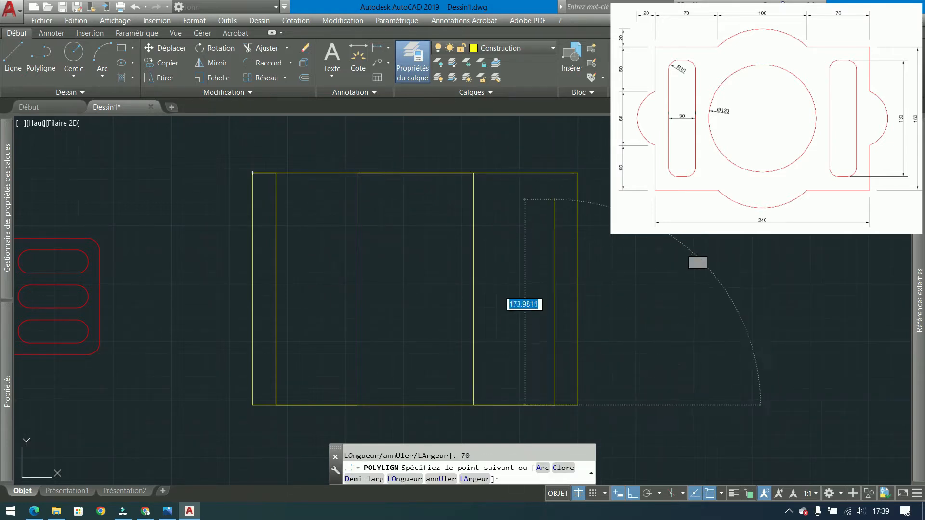
click(578, 173)
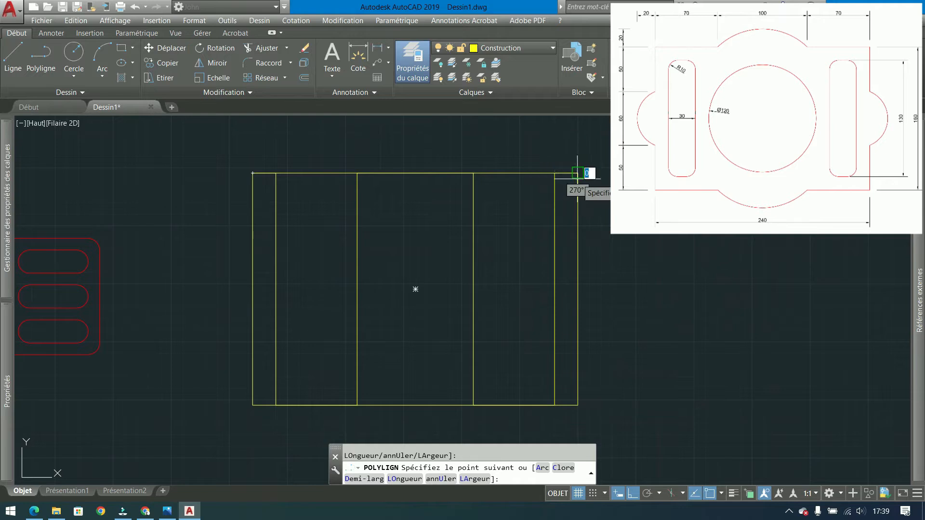
Step: Continue the polyline with full-width horizontal divisions 20 below the rectangle's top edge and 50 below that
text(20)
key(Return)
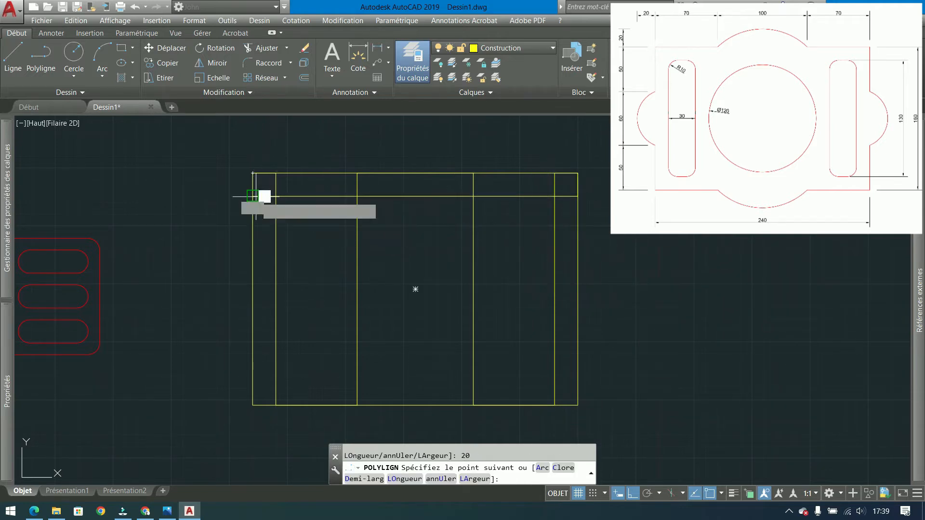
click(253, 196)
text(50)
key(Return)
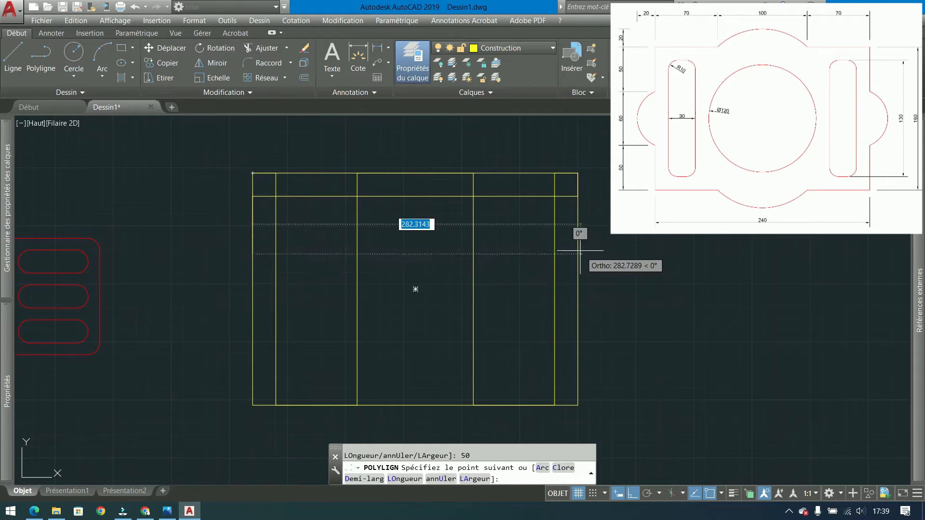
click(579, 253)
Step: Add full-width horizontals 60 and then 50 further down, and finish the polyline at the rectangle's right edge
text(60)
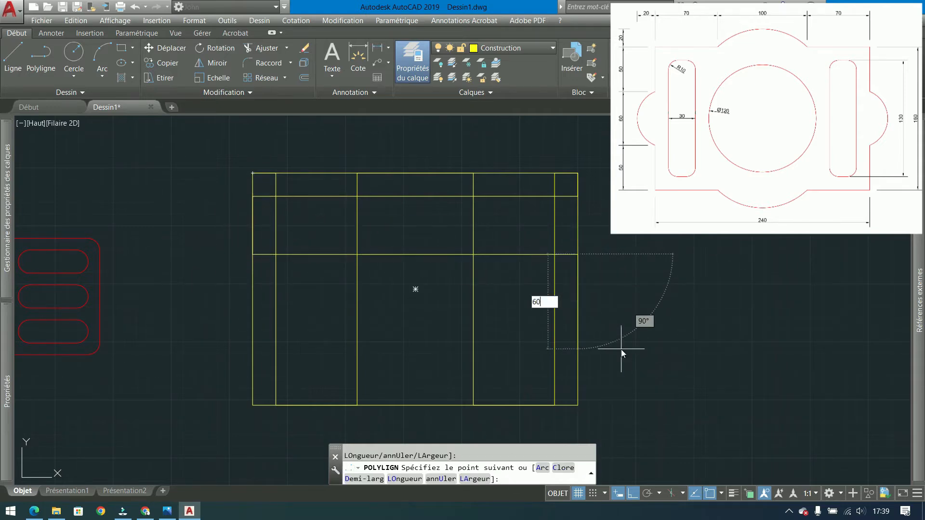
key(Return)
click(251, 323)
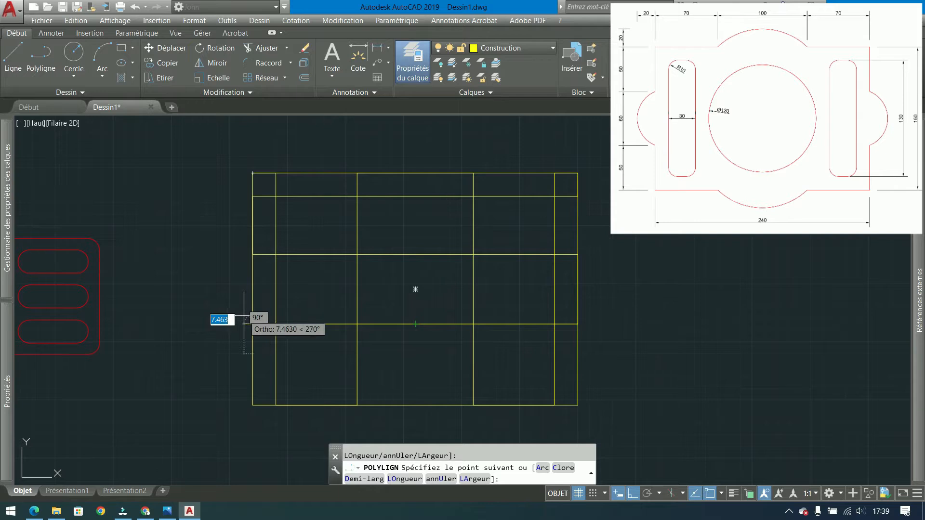
text(50)
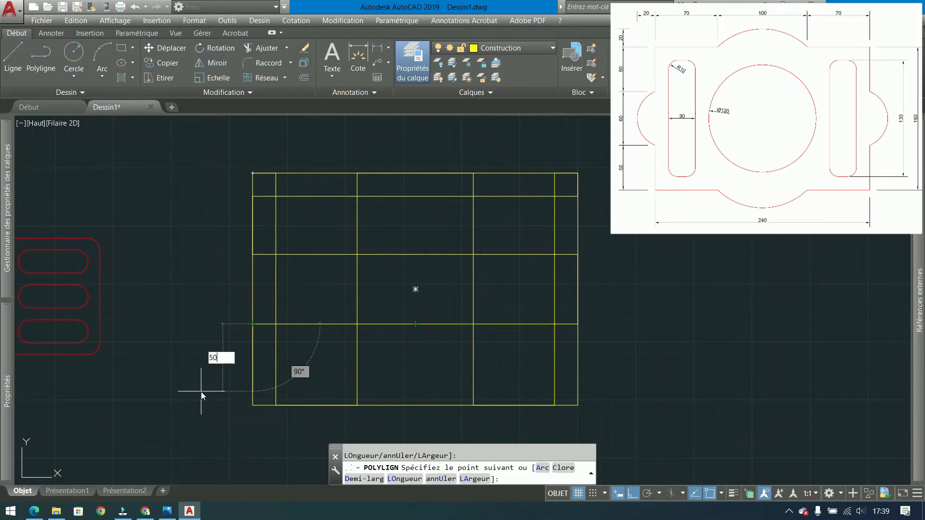
key(Return)
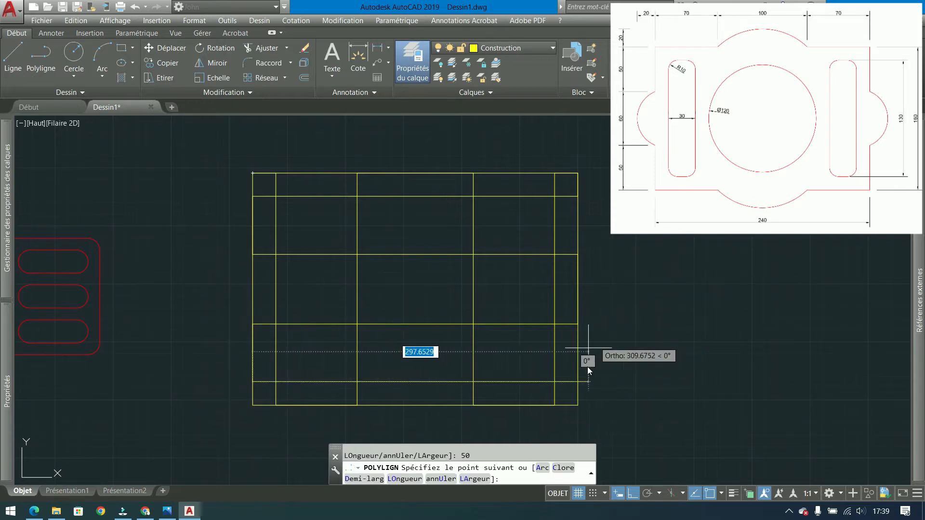
click(580, 381)
key(Return)
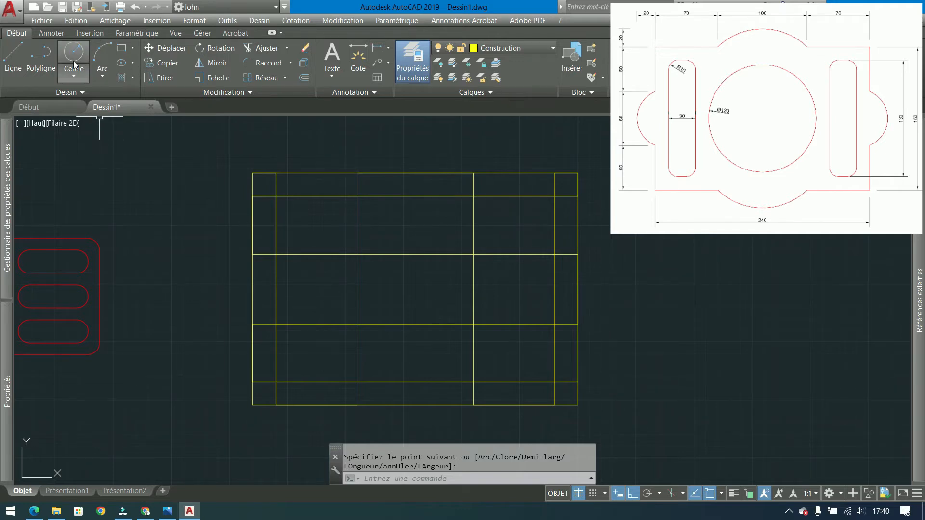
Step: Draw two diagonal polylines joining the opposite corners of the 280 by 200 rectangle to locate its centre
click(42, 62)
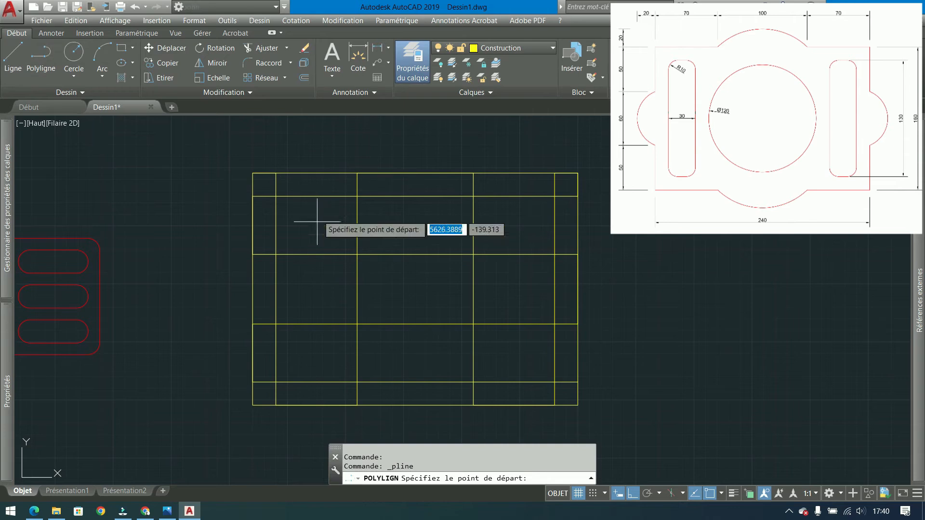
click(253, 173)
click(578, 405)
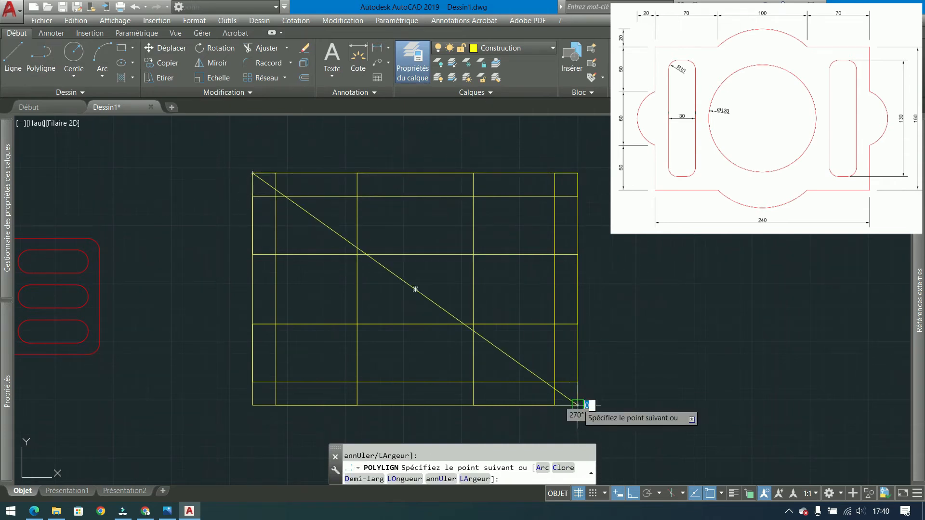
key(Return)
key(Return)
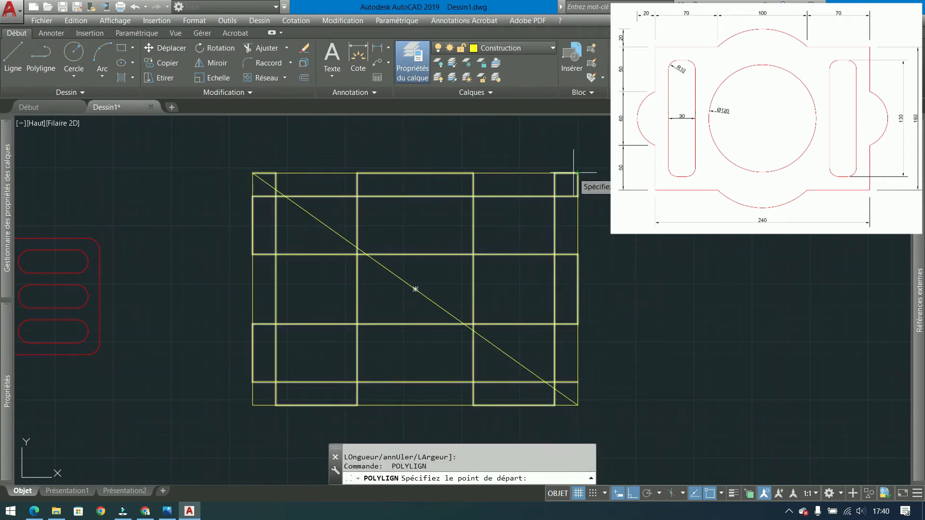
click(578, 173)
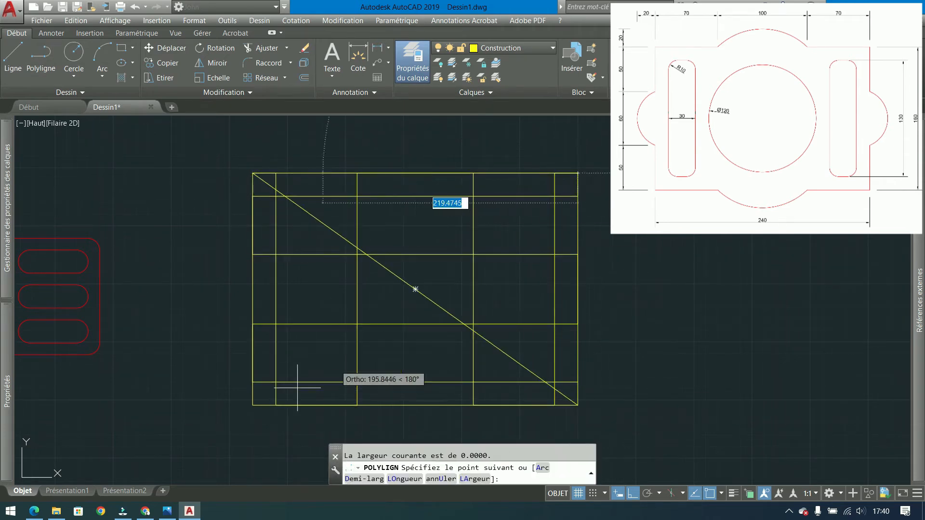
click(253, 405)
key(Return)
click(423, 295)
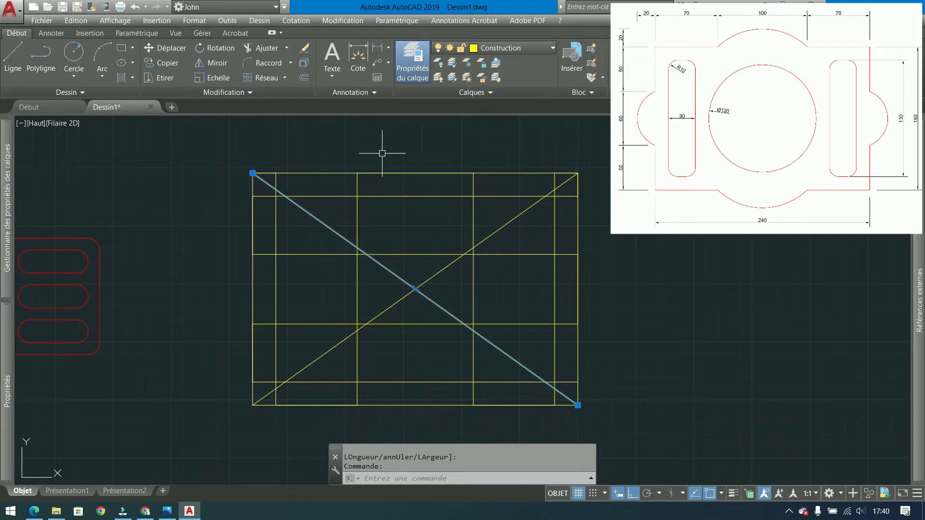
Step: Draw a circle of diameter 120 centred on the intersection of the two diagonals
click(75, 56)
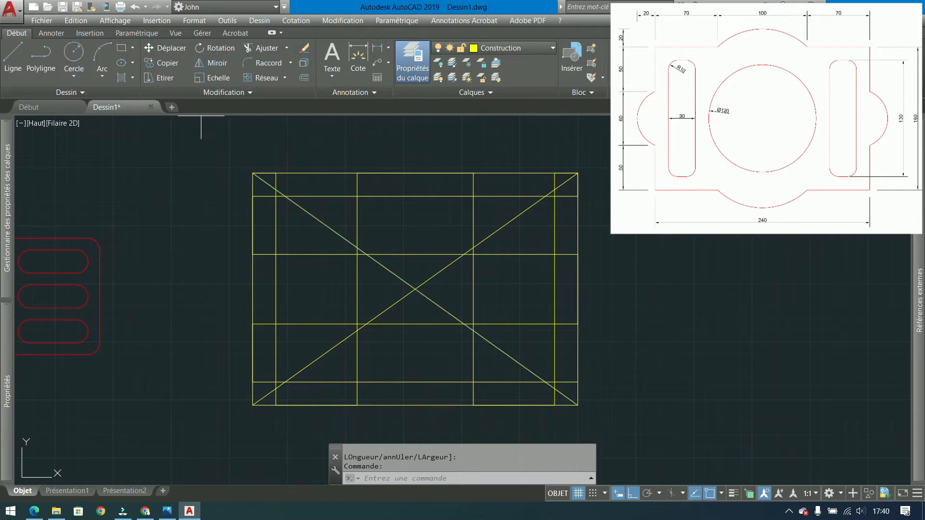
click(416, 289)
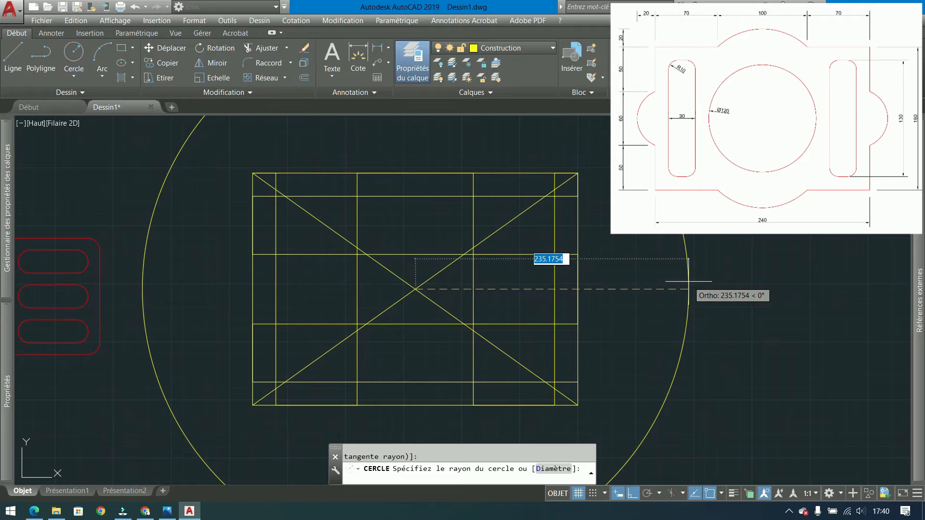
text(d)
key(Return)
text(1)
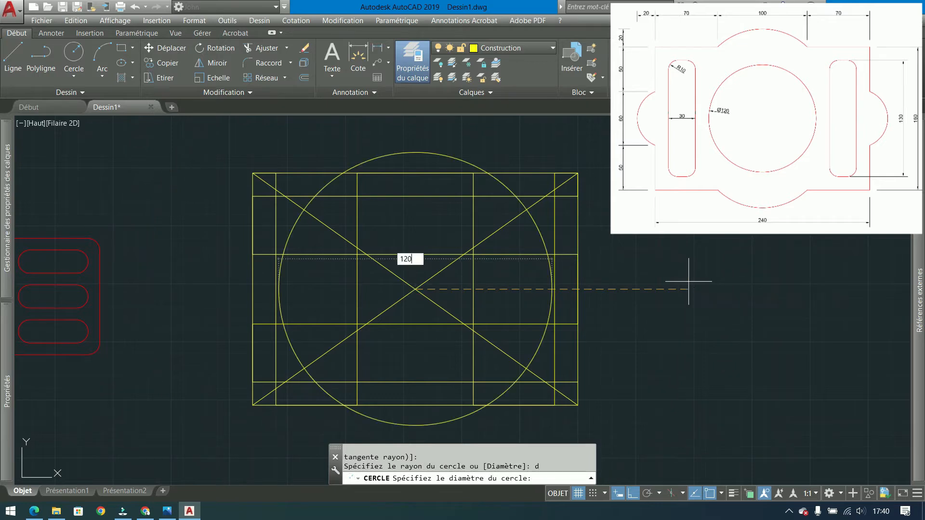
text(20)
key(Return)
Step: Draw a 30 by 130 rectangle in the free space to the left of the construction grid
scroll(546, 327, up, 2)
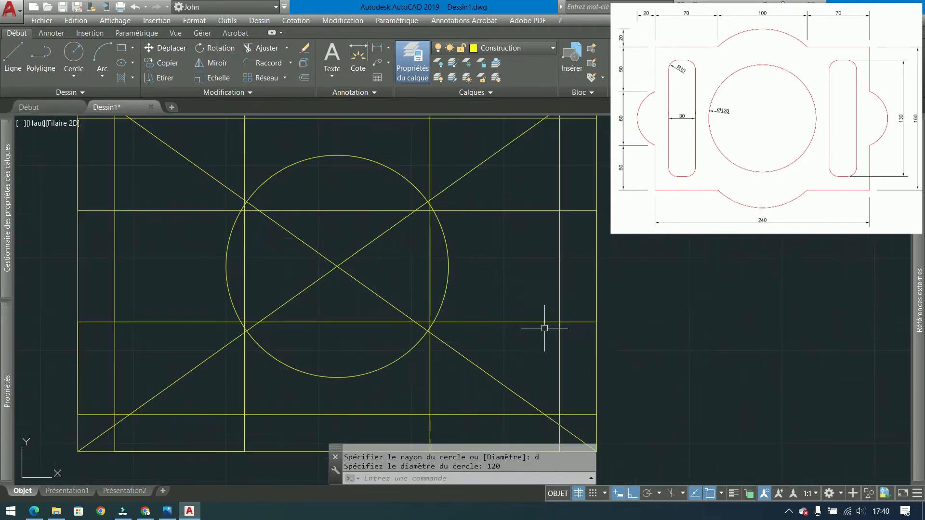
middle_drag(267, 248, 427, 234)
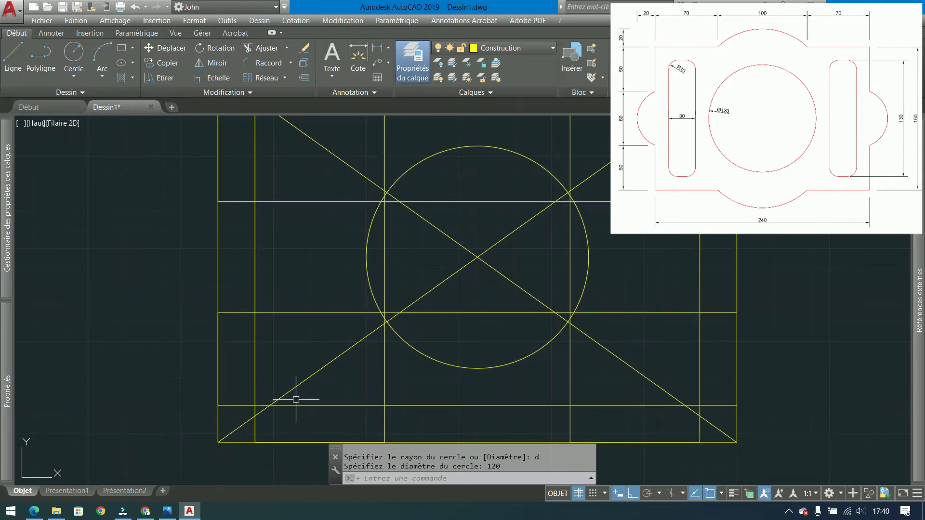
click(121, 48)
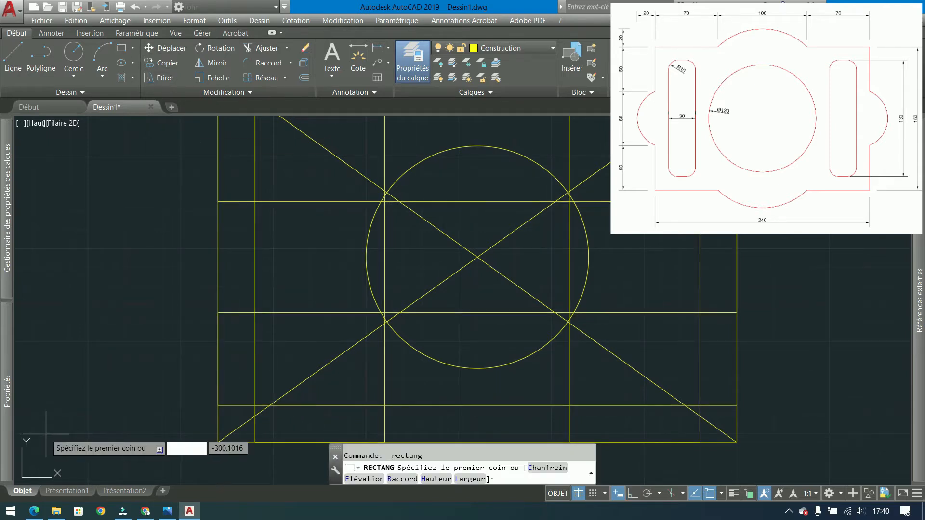
click(70, 407)
text(@30,130)
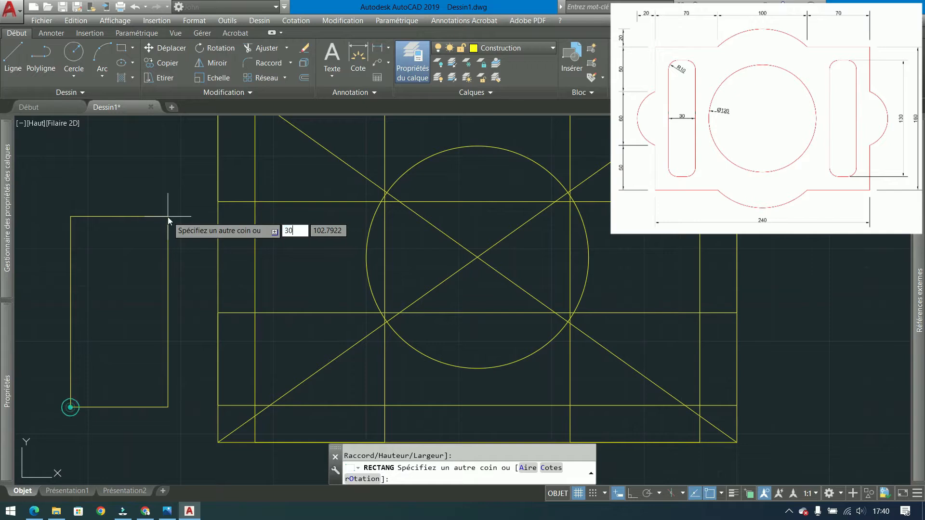
key(Return)
Step: Move the 30 by 130 rectangle by its lower-left corner to the intersection of the grid's left inner vertical and lowest inner horizontal
click(172, 215)
click(117, 310)
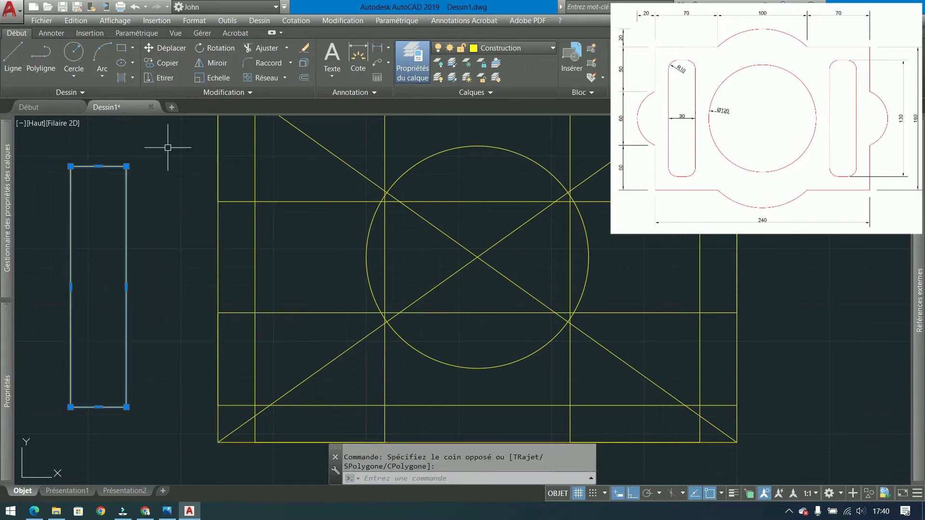
click(173, 51)
click(71, 407)
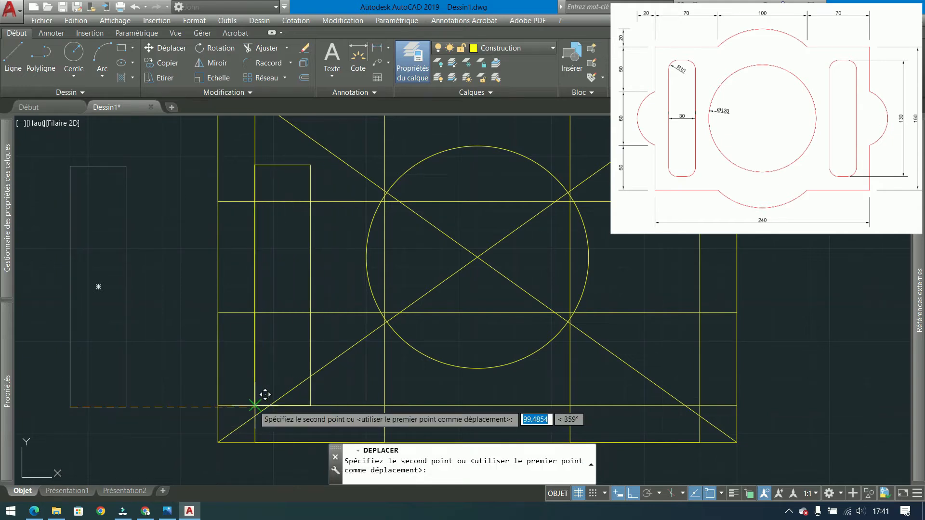
click(265, 394)
Step: Move the rectangle by the midpoint of its left edge to the midpoint of the left inner vertical line
click(332, 243)
click(276, 271)
click(173, 49)
click(255, 285)
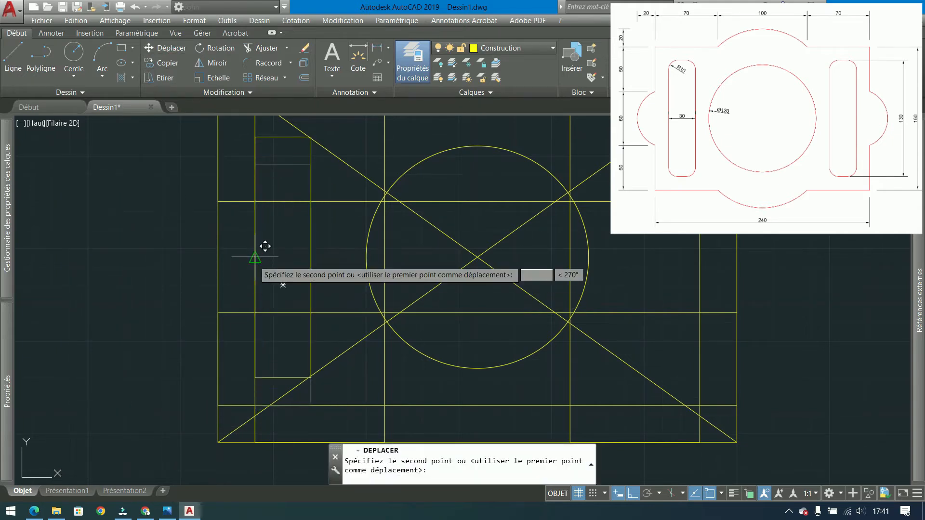
click(255, 256)
Step: Move the 30 by 130 rectangle 15 horizontally to the right, away from the left inner vertical
middle_drag(371, 305, 331, 349)
click(336, 333)
click(289, 351)
click(170, 49)
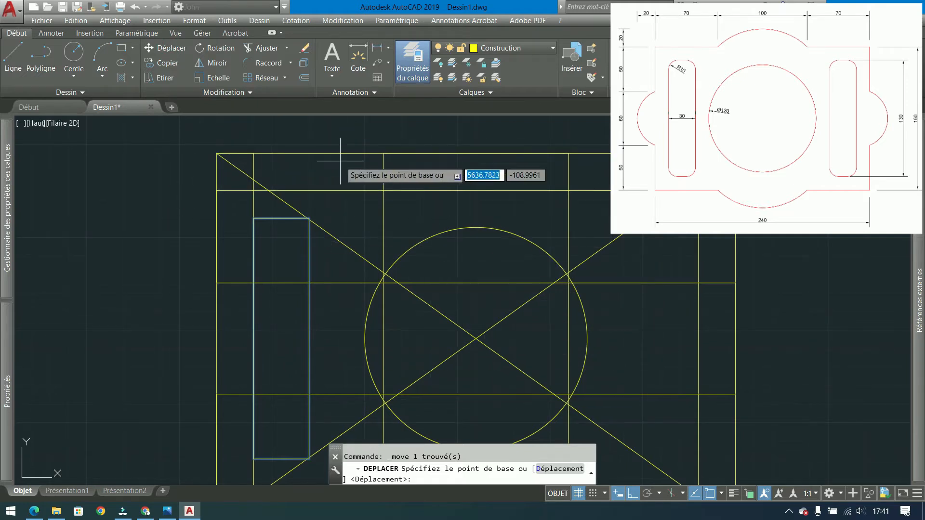
click(299, 121)
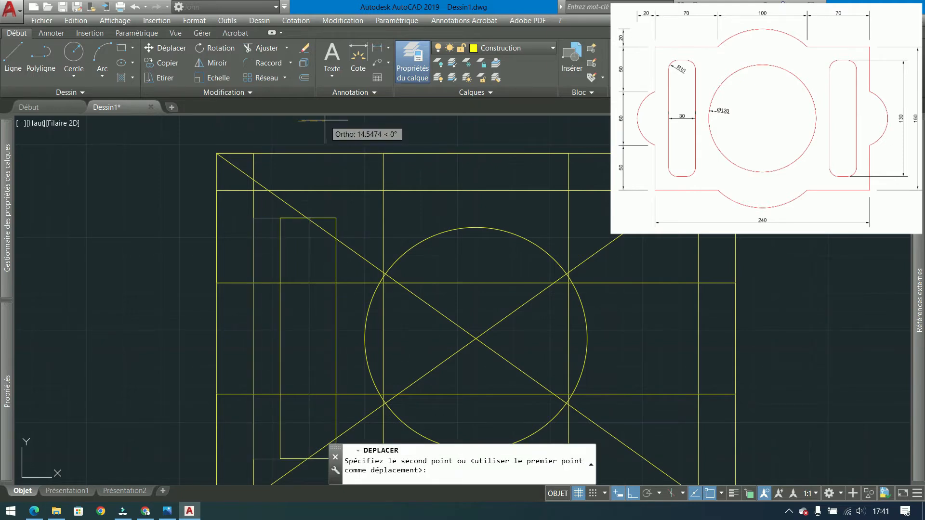
text(15)
key(Return)
Step: Add a linear dimension from the left inner vertical to the centre of the slot rectangle
middle_drag(350, 170, 336, 195)
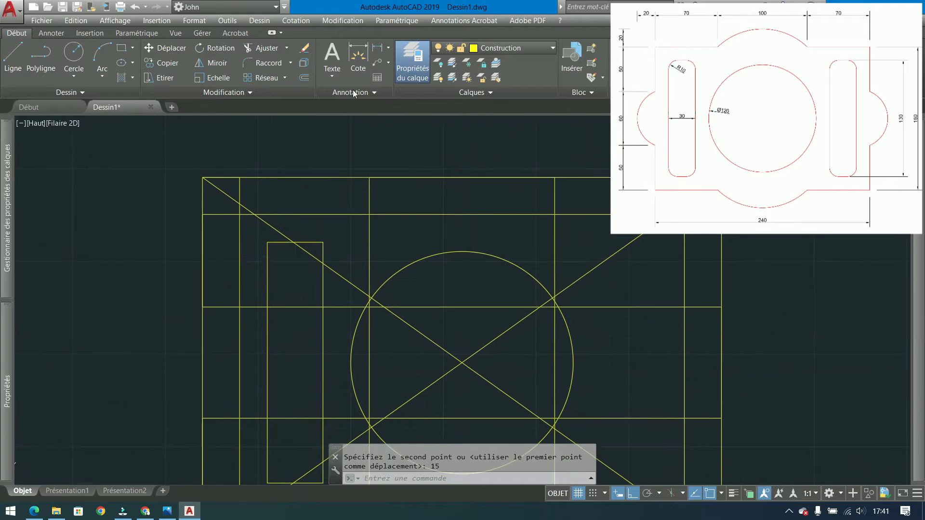
click(378, 50)
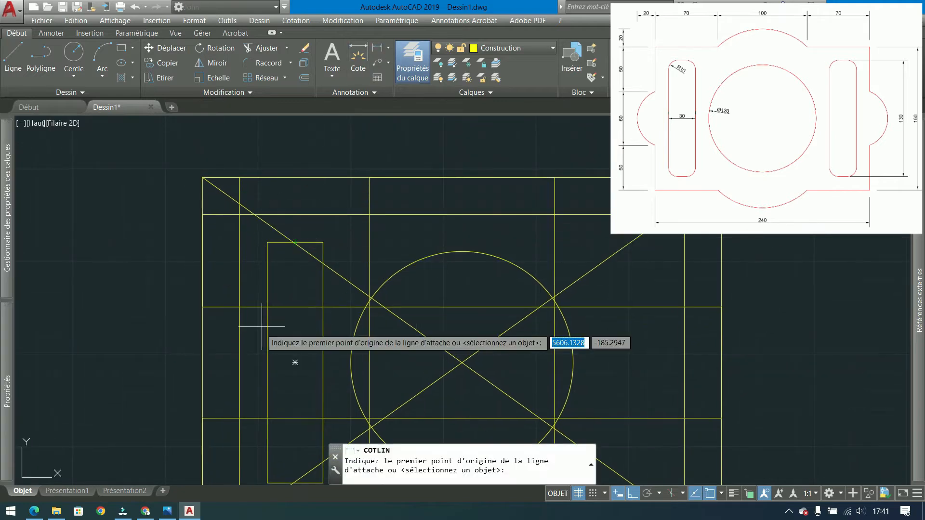
click(242, 362)
click(295, 362)
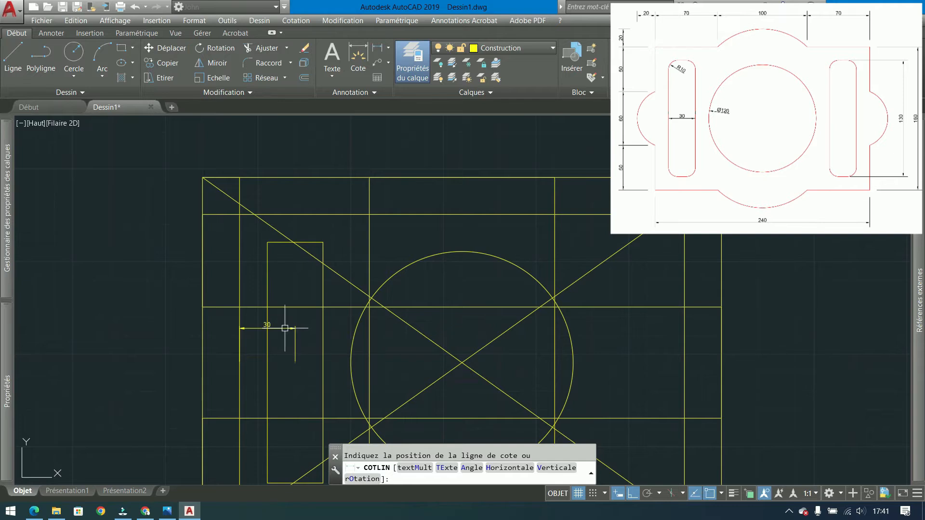
click(284, 329)
Step: Add a linear dimension from the slot rectangle's centre to the circle's left quadrant, aligned with the previous dimension
scroll(274, 342, up, 2)
click(306, 376)
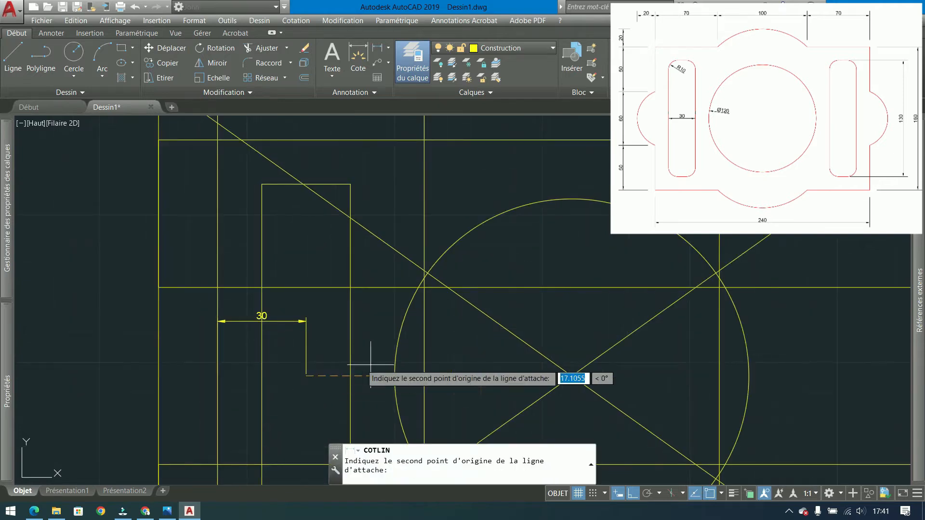
click(388, 374)
key(Escape)
key(Return)
click(306, 376)
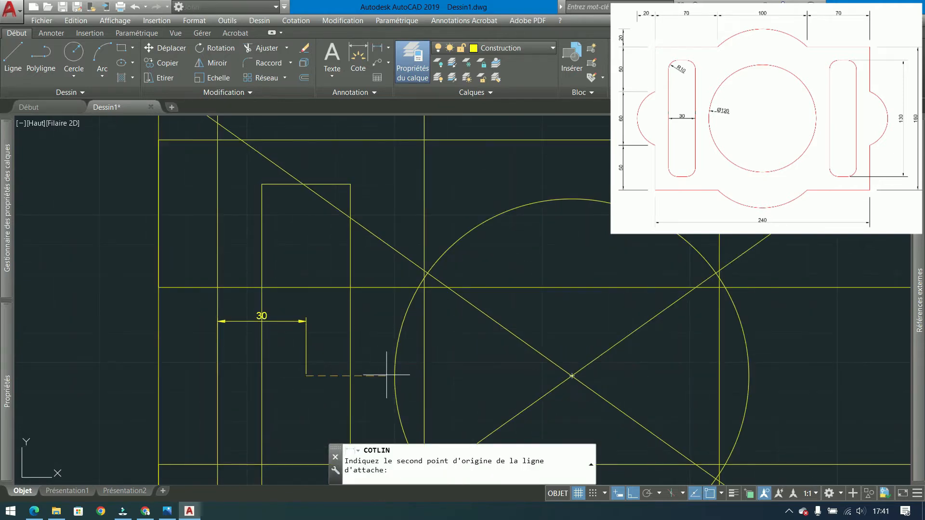
click(394, 376)
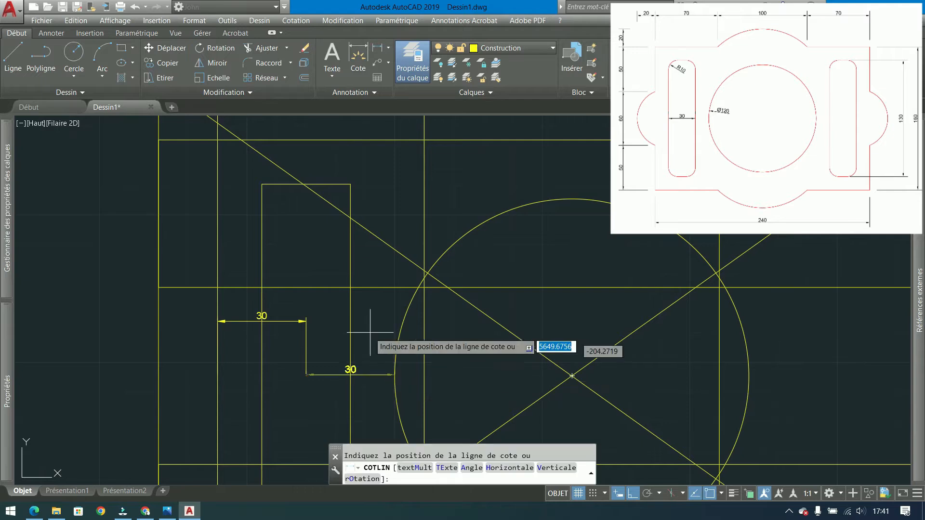
click(306, 323)
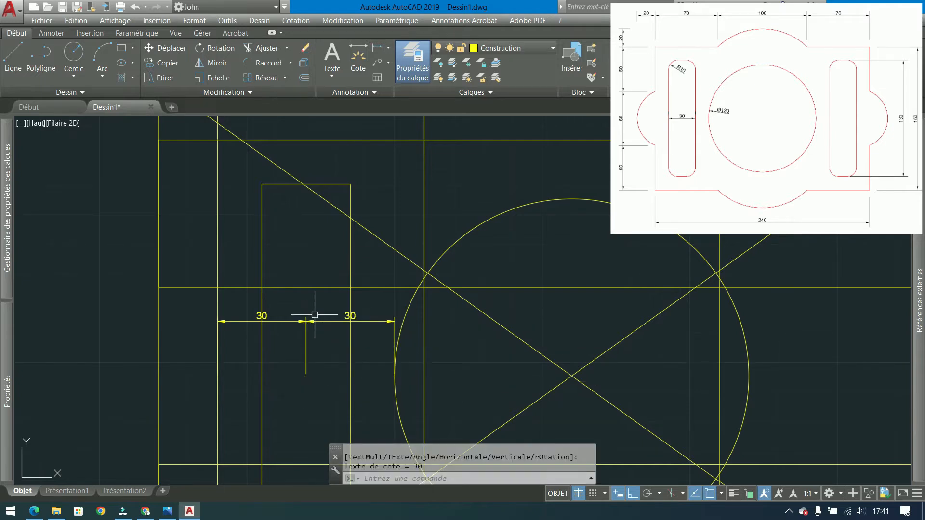
Step: Delete the two horizontal dimensions between the left inner vertical and the circle
click(315, 312)
click(265, 354)
key(Delete)
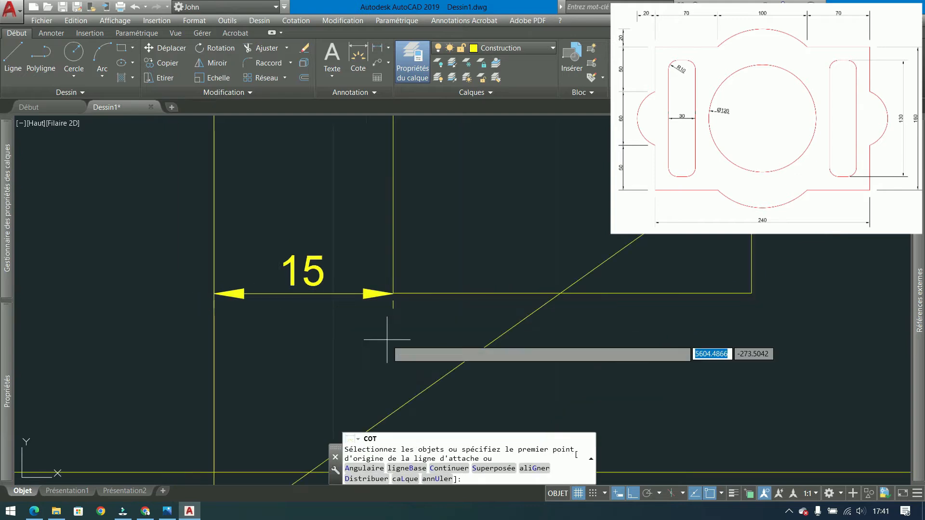
Step: Undo the last dimension, and add a vertical one between the slot rectangle's lower-left corner and the grid horizontal below it
key(ctrl+z)
key(ctrl+z)
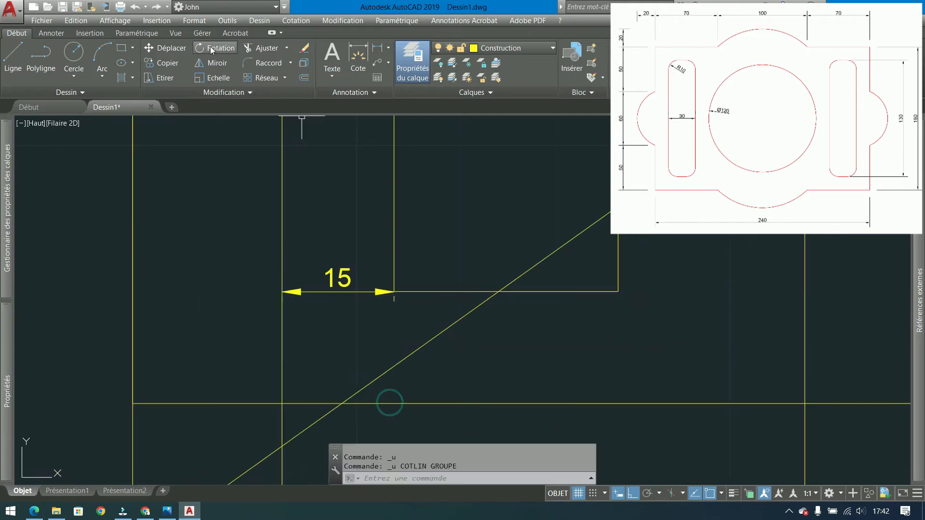
click(378, 48)
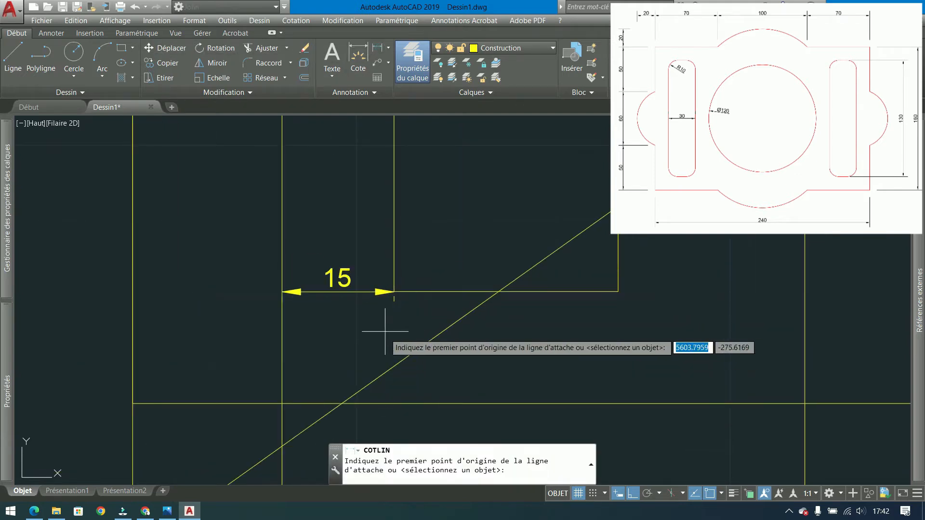
click(394, 297)
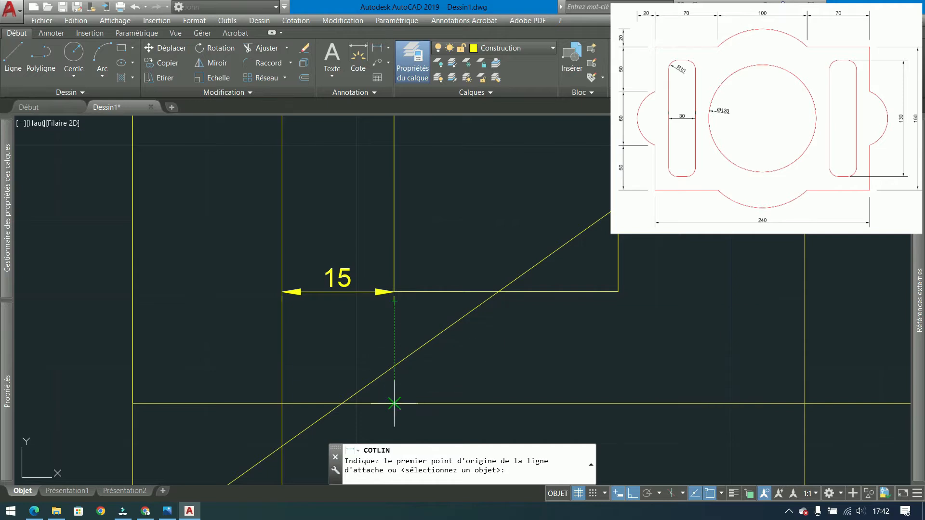
scroll(393, 380, up, 6)
click(413, 299)
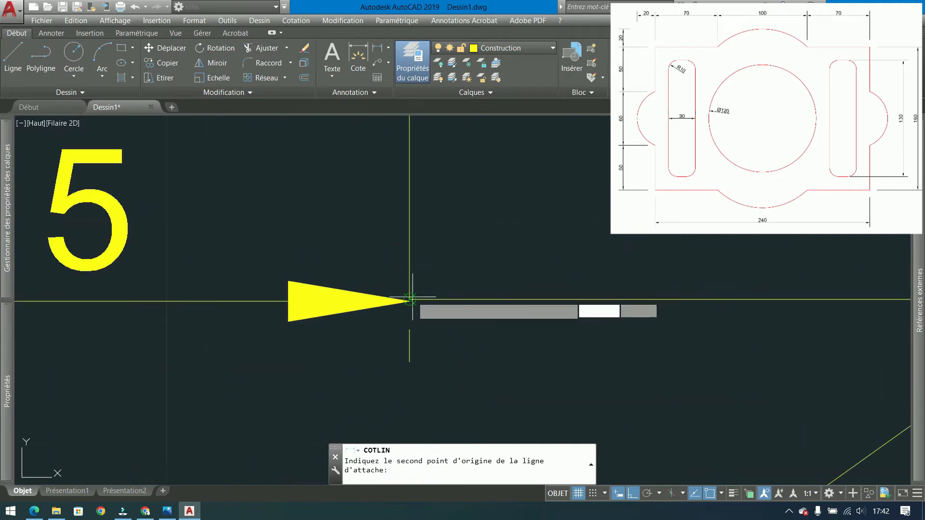
scroll(433, 295, down, 3)
click(436, 275)
Step: Delete the two dimensions at the slot rectangle's lower-left corner
scroll(385, 313, down, 8)
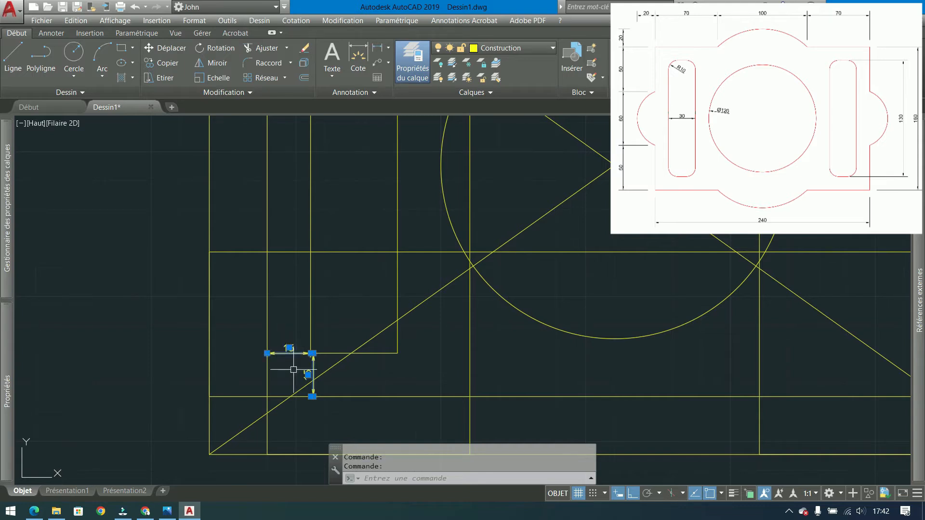
scroll(307, 375, down, 4)
scroll(350, 380, up, 2)
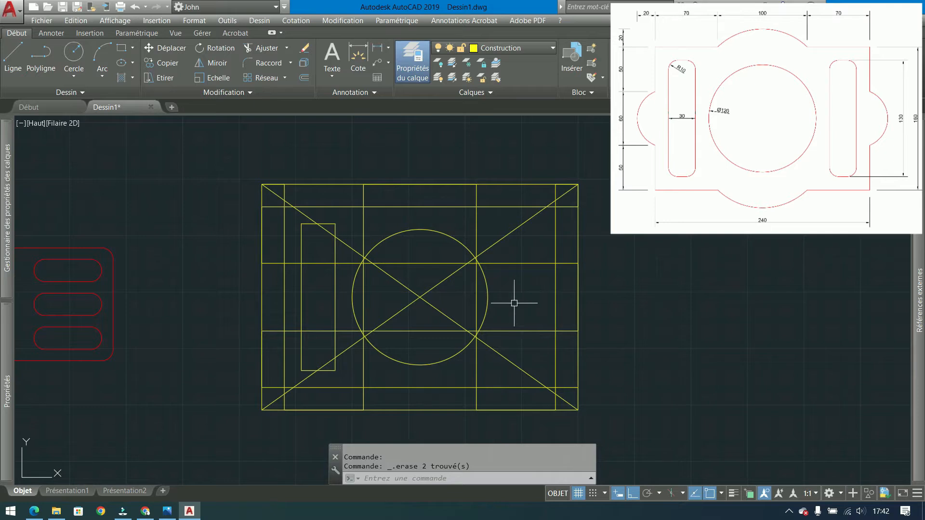
Step: Draw a second 30 by 130 rectangle in the free space to the right of the construction grid
click(124, 50)
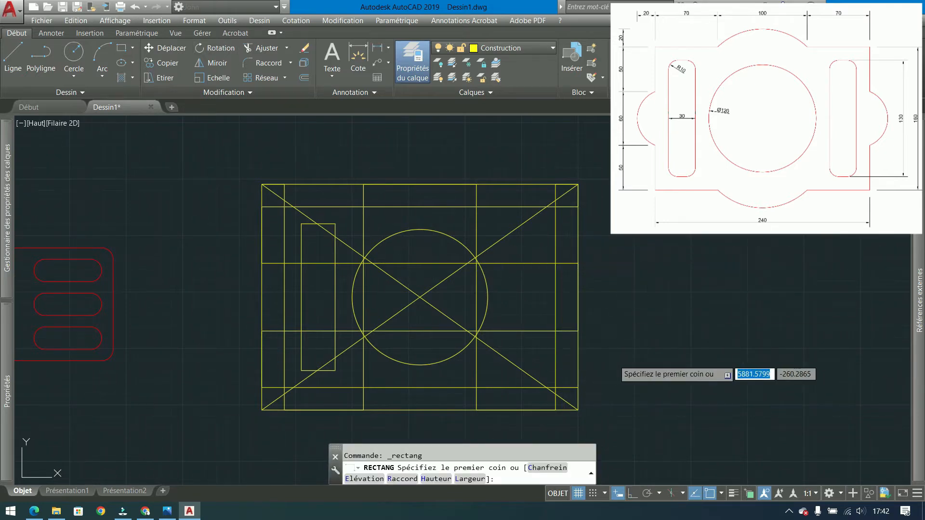
click(614, 360)
text(30)
key(Tab)
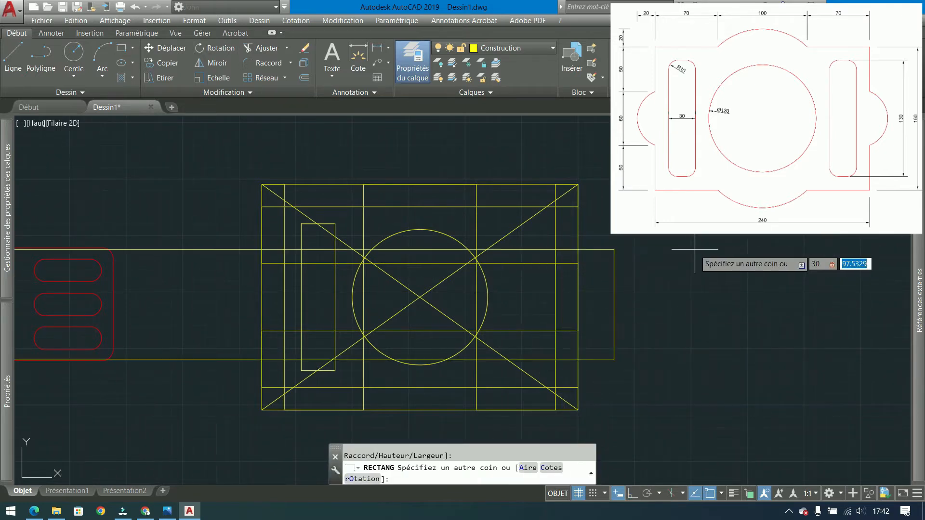
text(130)
key(Return)
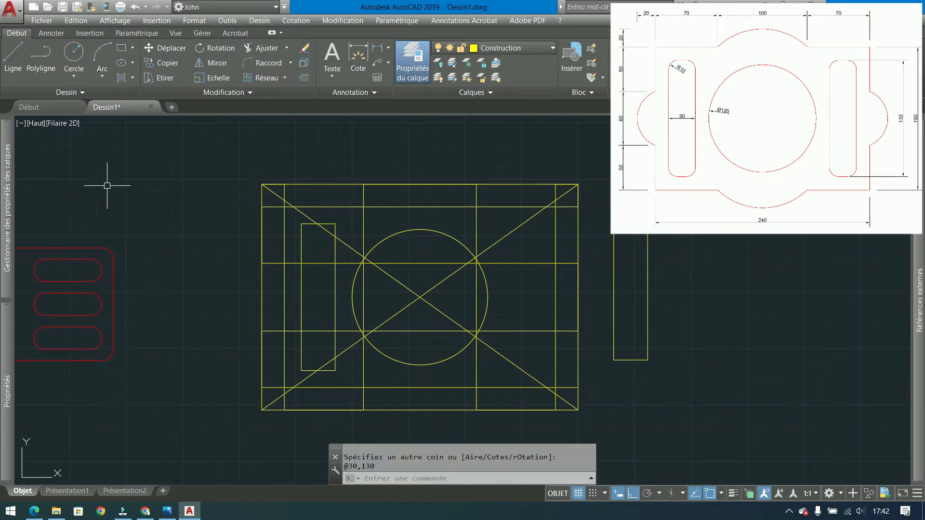
Step: Move the second rectangle by its right edge's midpoint to the midpoint of the grid's right inner vertical
click(164, 48)
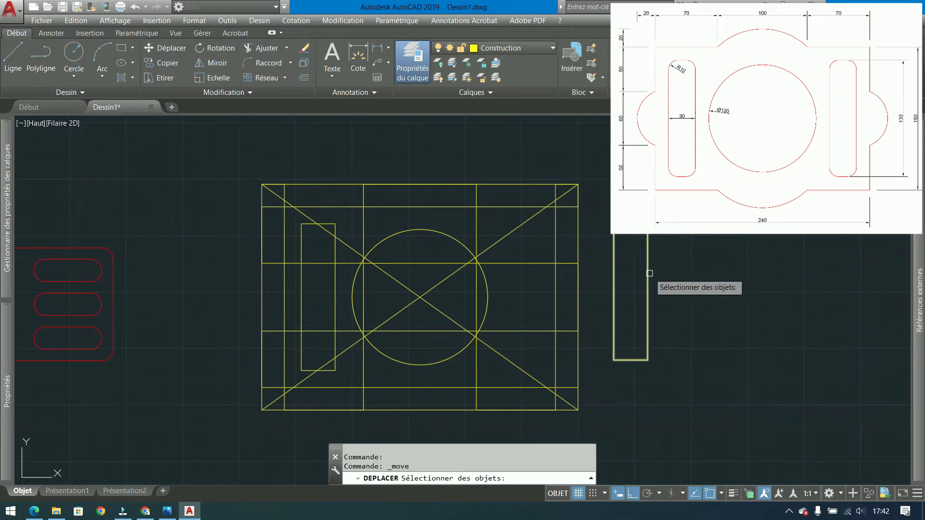
click(647, 260)
key(Return)
click(648, 297)
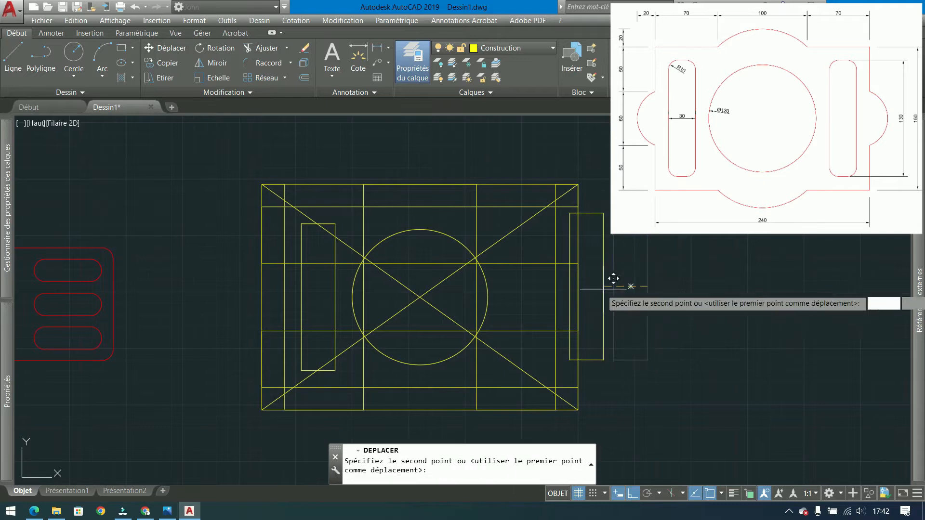
click(566, 286)
Step: Move the second rectangle 15 horizontally to the left, away from the right inner vertical
click(532, 293)
click(521, 299)
click(185, 55)
click(663, 181)
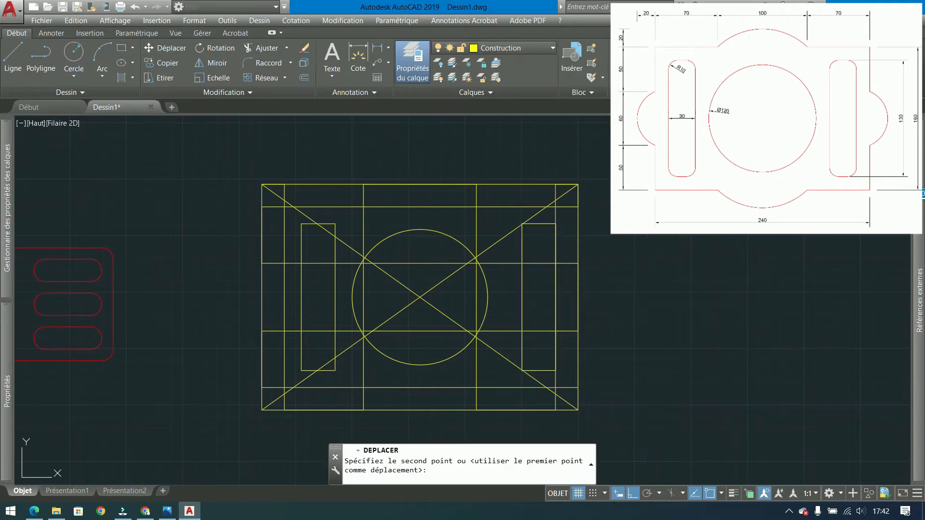
text(15)
key(Return)
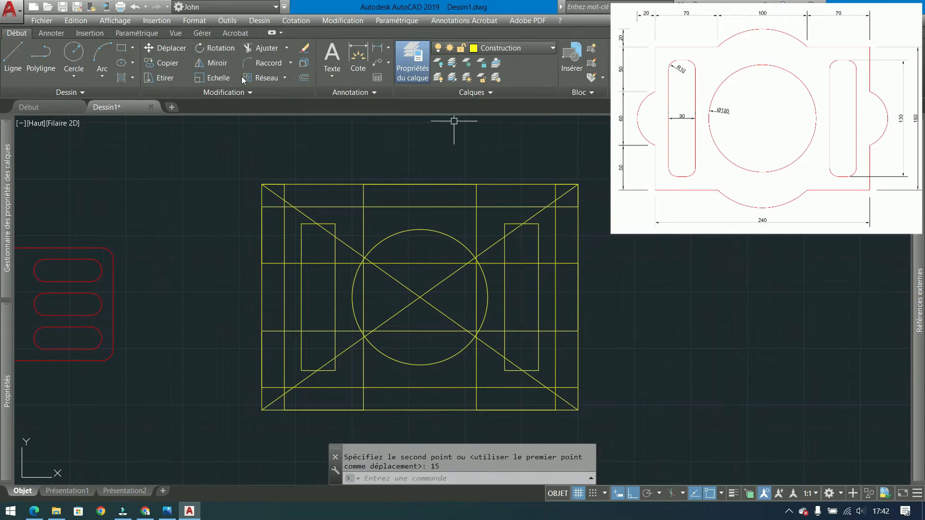
Step: Fillet the two upper corners of the left slot rectangle with a radius of 10
click(266, 63)
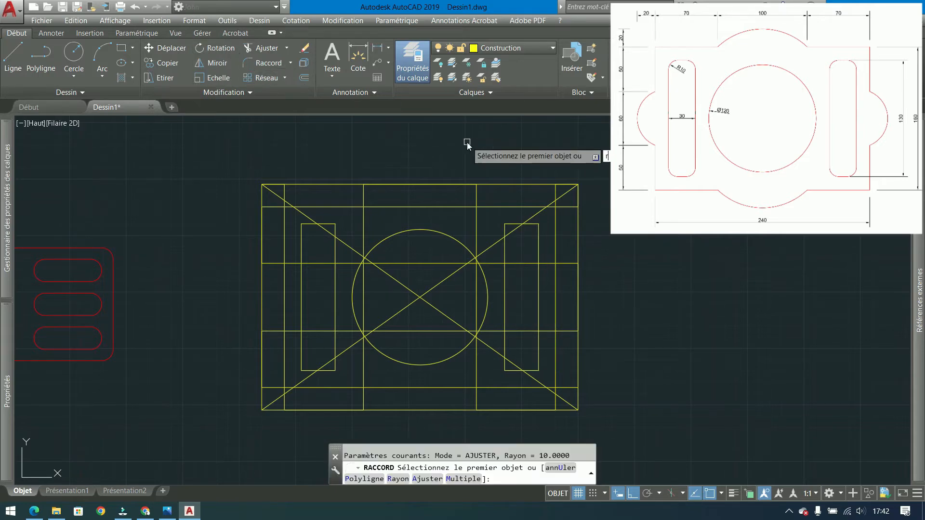
key(Return)
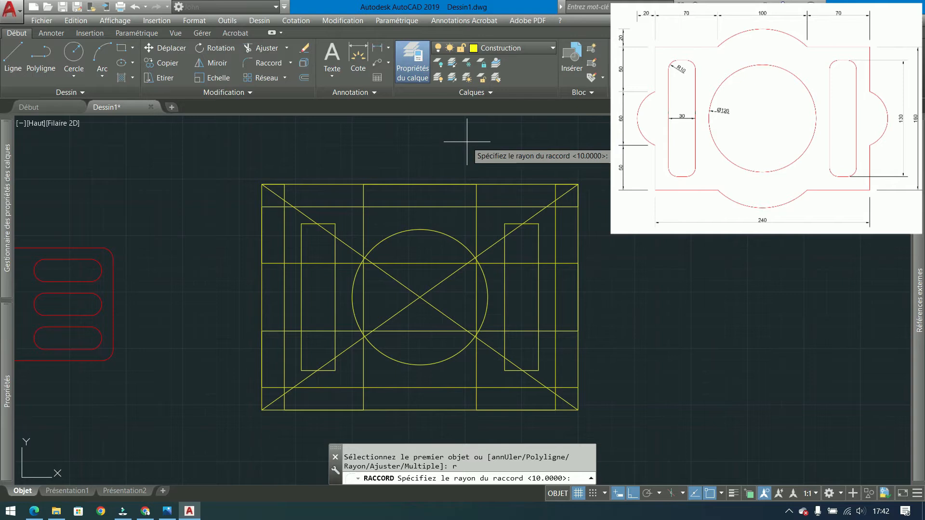
key(Return)
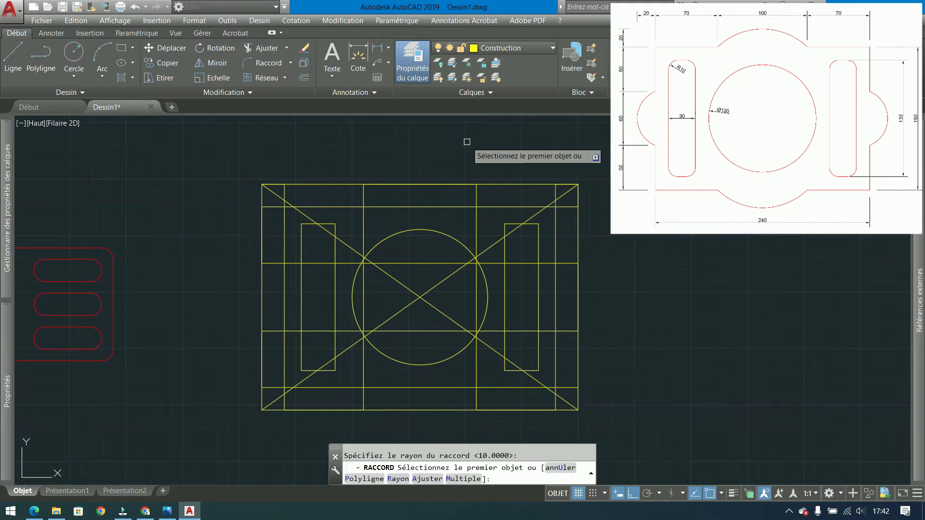
click(303, 245)
click(326, 224)
key(Return)
click(335, 231)
Step: Fillet the two lower corners of the left slot rectangle with the same radius of 10
key(Return)
click(335, 345)
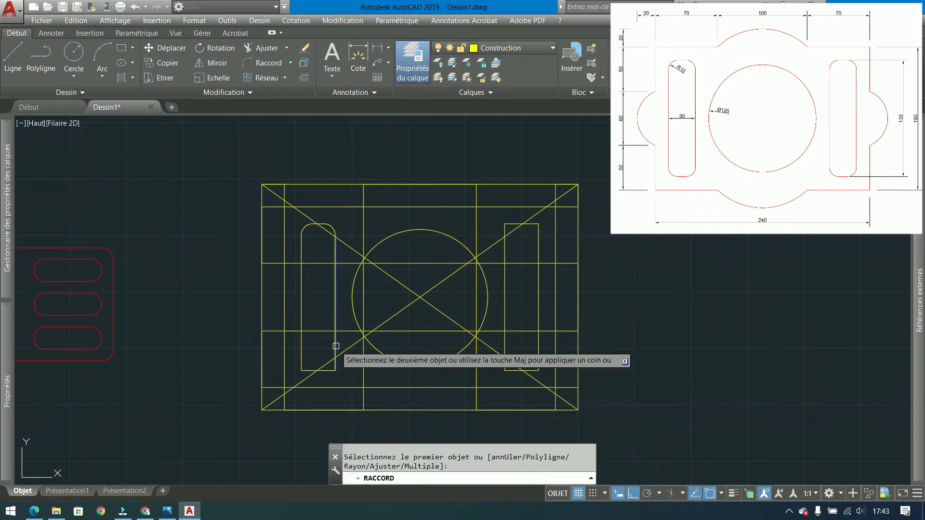
click(327, 370)
key(Return)
click(308, 370)
click(302, 350)
Step: Fillet the two lower corners of the right slot rectangle with a radius of 10
key(Return)
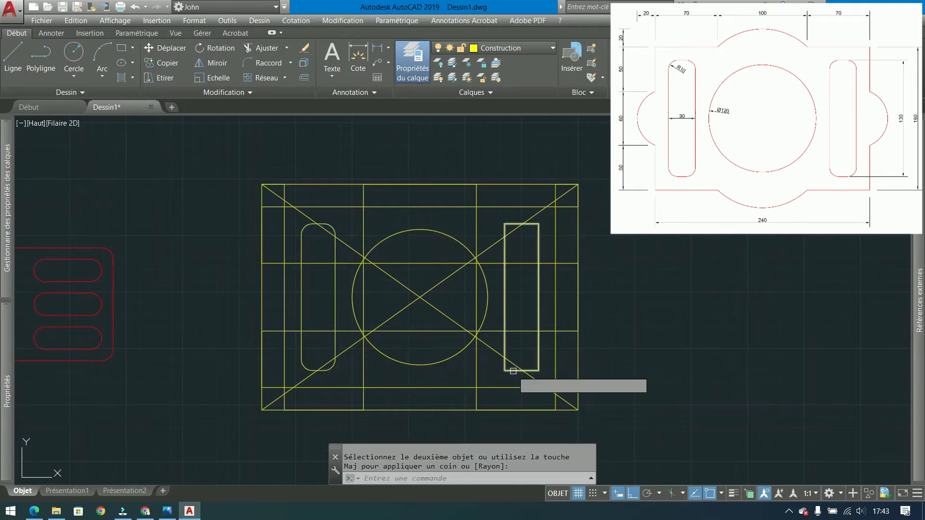
click(505, 370)
click(503, 346)
key(Return)
click(530, 369)
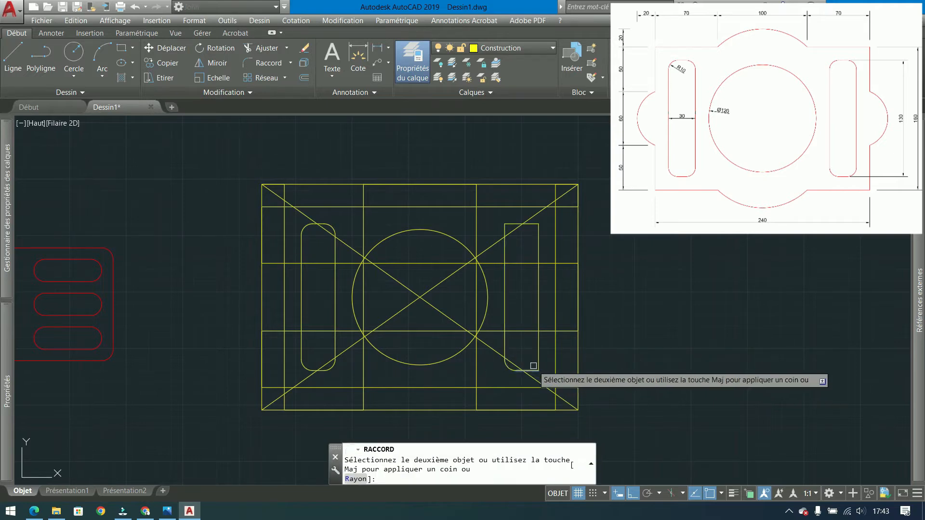
click(538, 333)
Step: Fillet the two upper corners of the right slot rectangle with a radius of 10
key(Return)
click(538, 243)
click(530, 224)
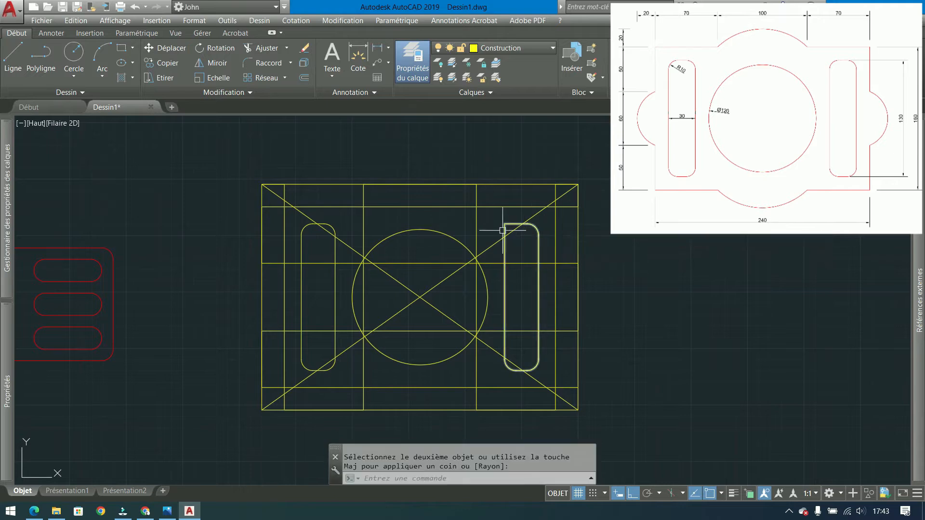
click(505, 222)
key(Return)
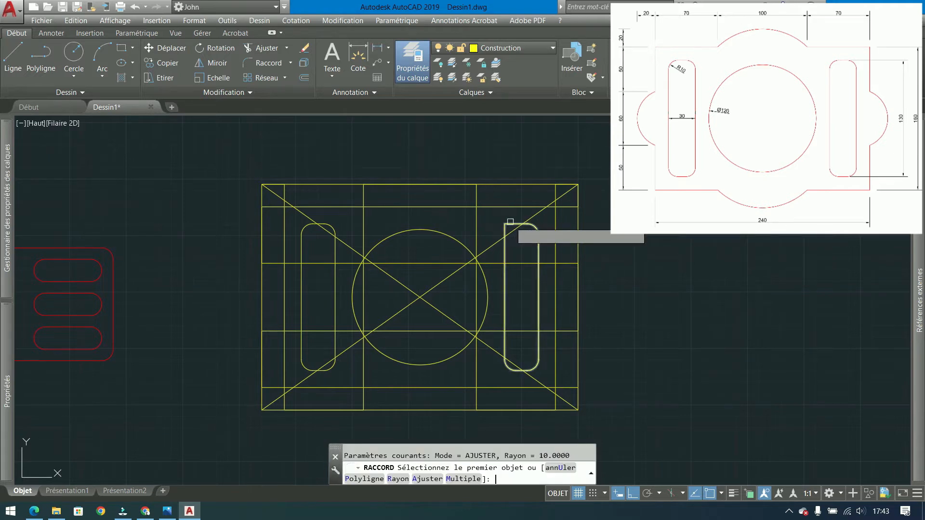
click(505, 229)
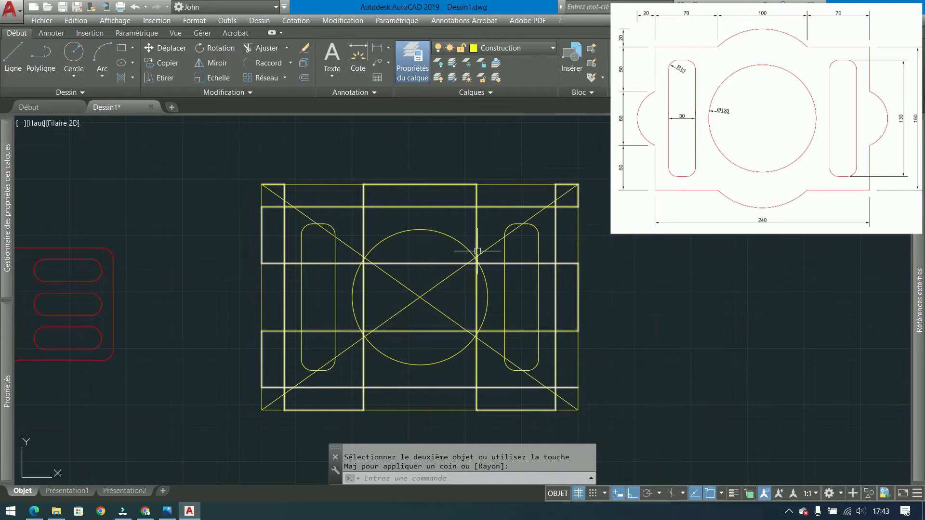
Step: Add a horizontal linear dimension above the plate between the left side's inner vertical line and the central section's left vertical line
scroll(484, 241, up, 2)
middle_drag(487, 265, 464, 213)
mouse_move(392, 167)
middle_down()
mouse_move(407, 171)
mouse_move(419, 228)
middle_up()
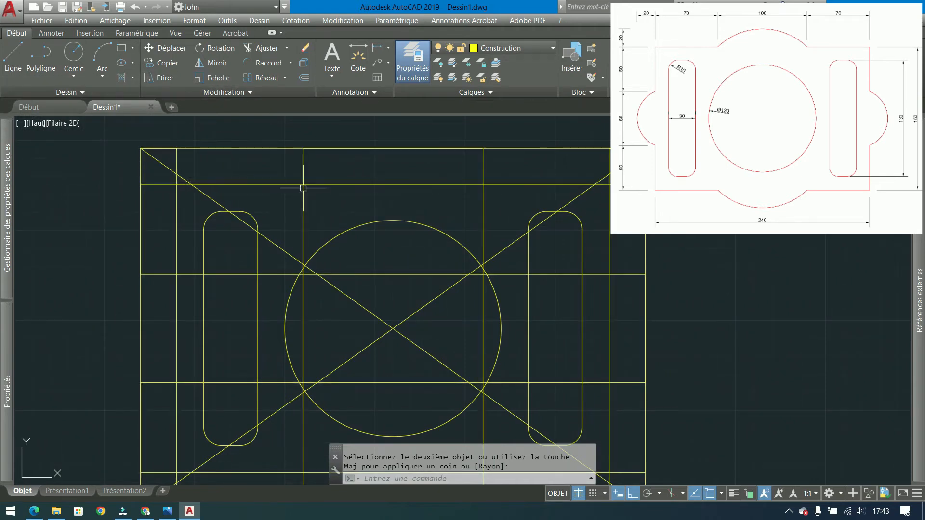
middle_drag(440, 177, 413, 240)
click(378, 48)
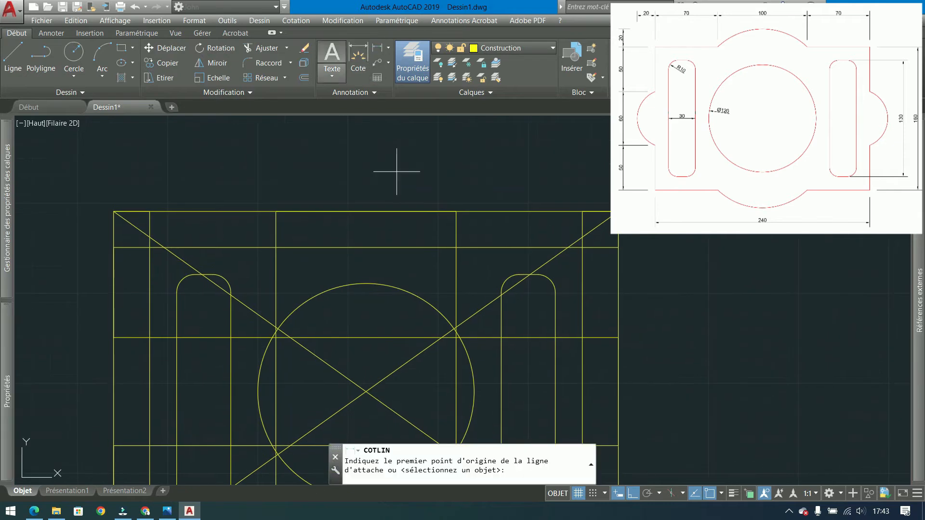
click(150, 211)
click(276, 211)
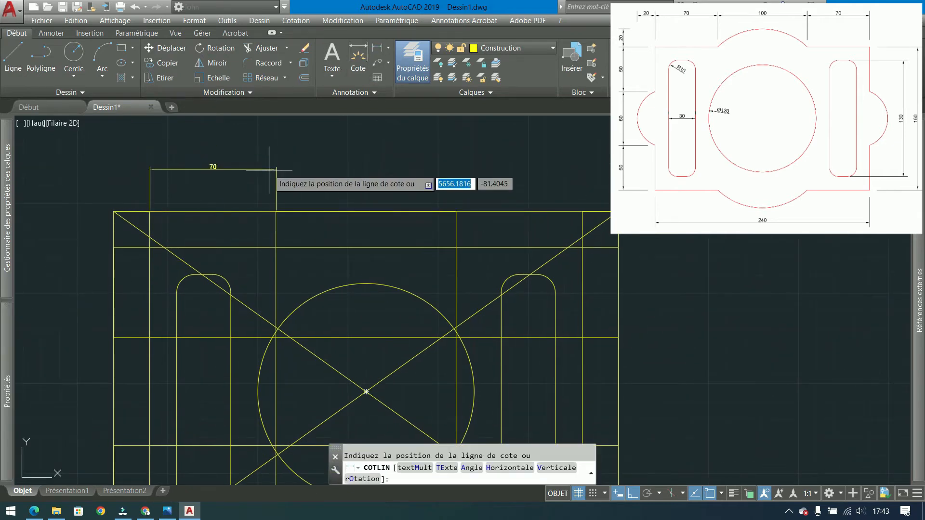
click(270, 169)
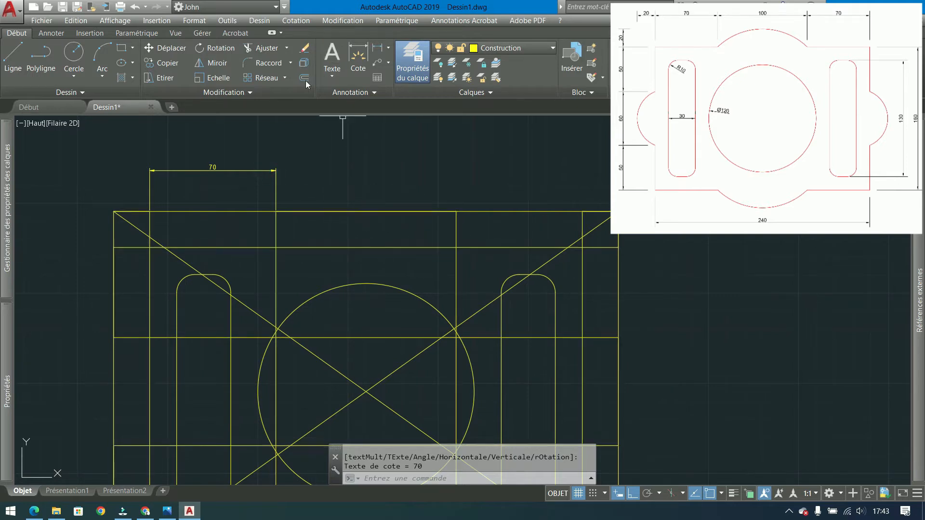
Step: Try to copy the central circle upward so its top quadrant meets the outer rectangle's upper edge
click(407, 268)
click(362, 299)
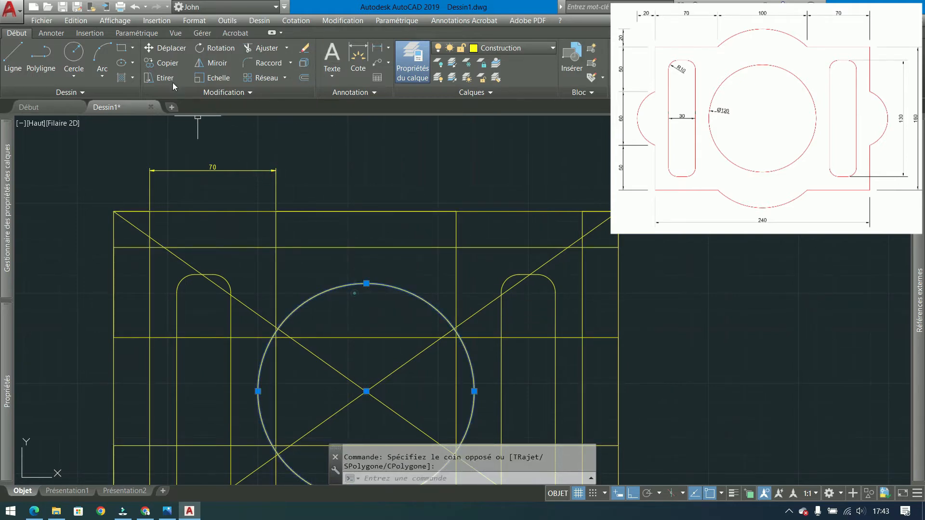
click(168, 62)
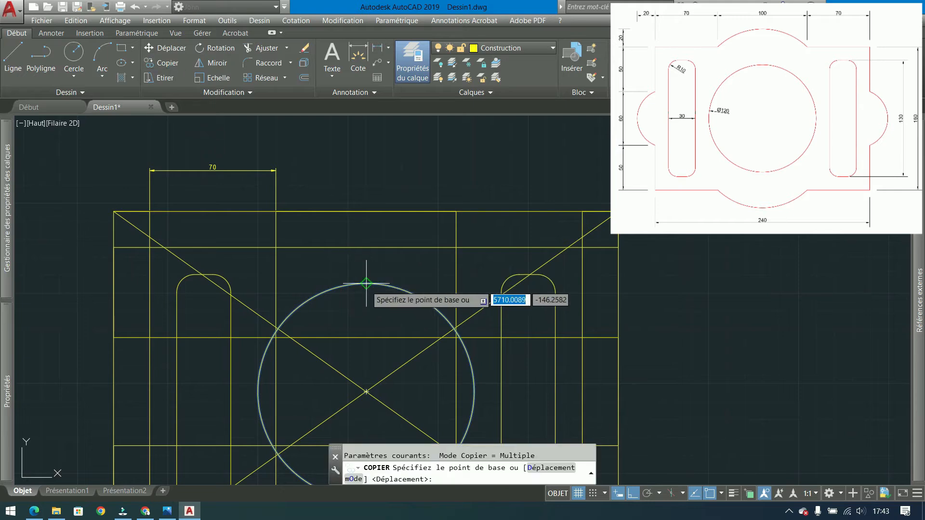
click(366, 283)
click(363, 211)
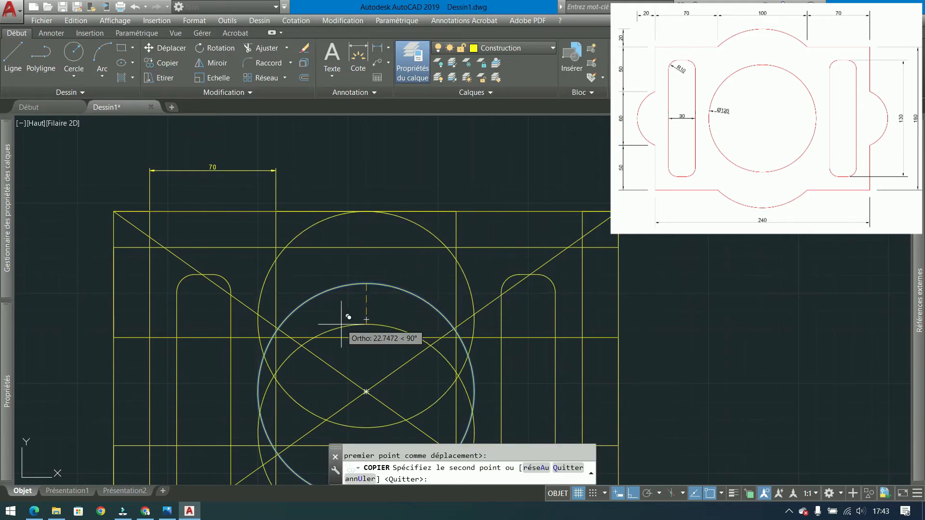
key(Return)
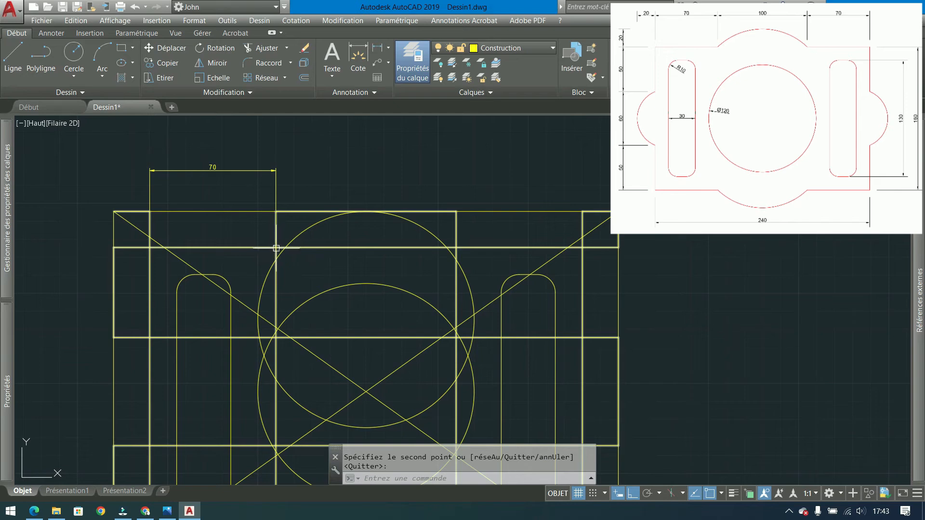
key(ctrl+z)
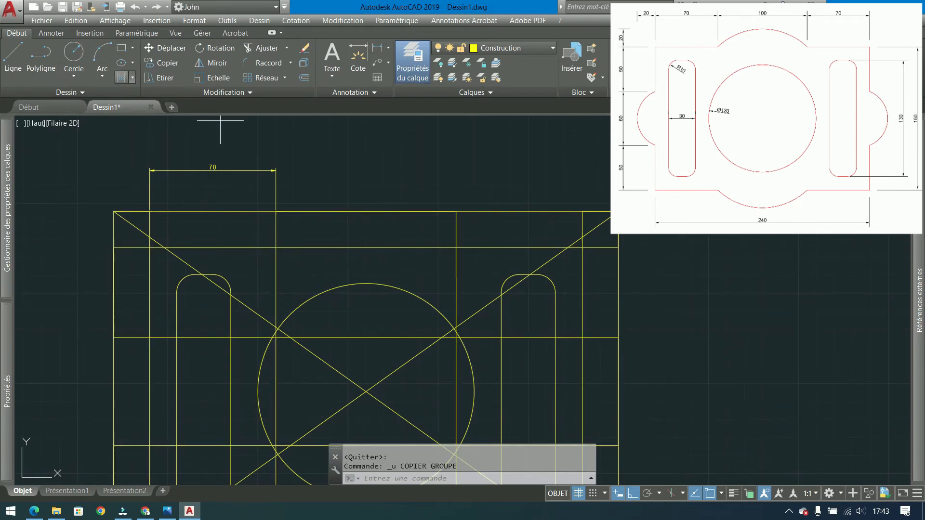
Step: Try a larger concentric circle reaching the outer rectangle's upper edge, resized through its top quadrant, as the source of the bulge
click(74, 53)
click(366, 391)
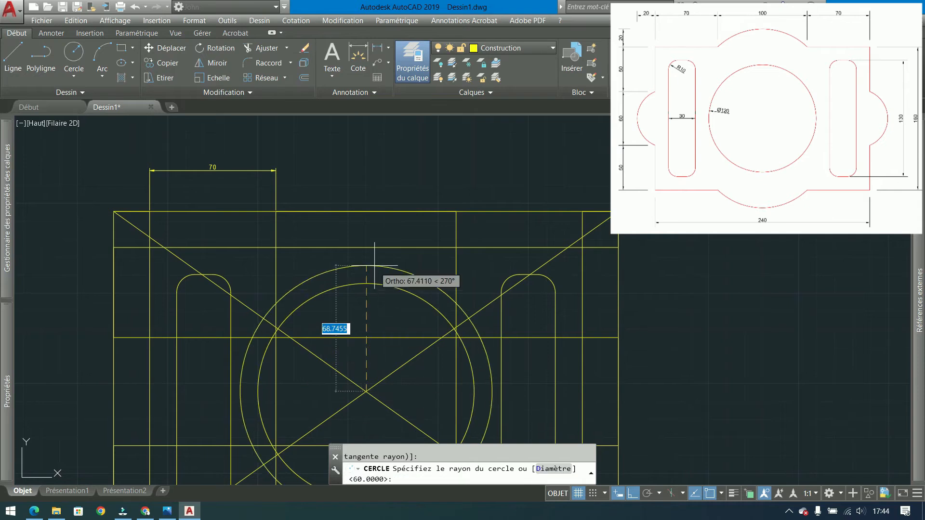
click(366, 211)
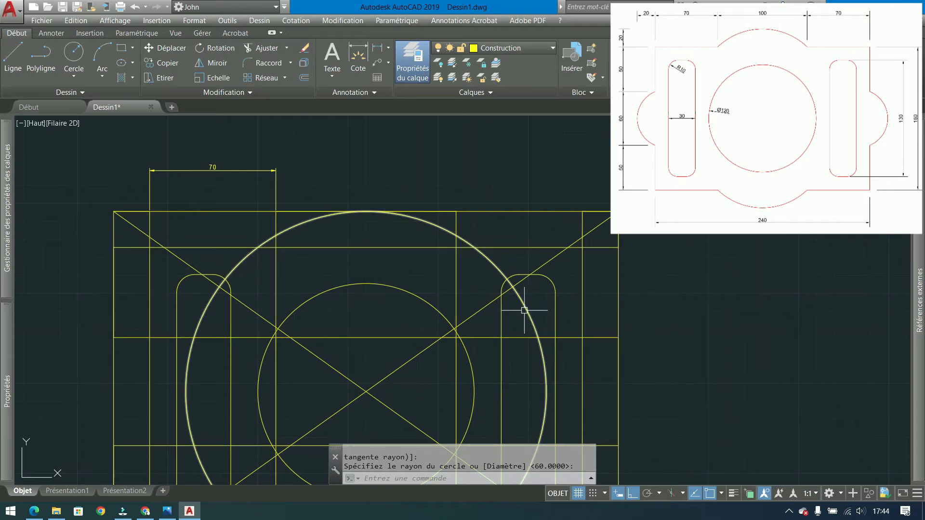
click(352, 215)
click(366, 211)
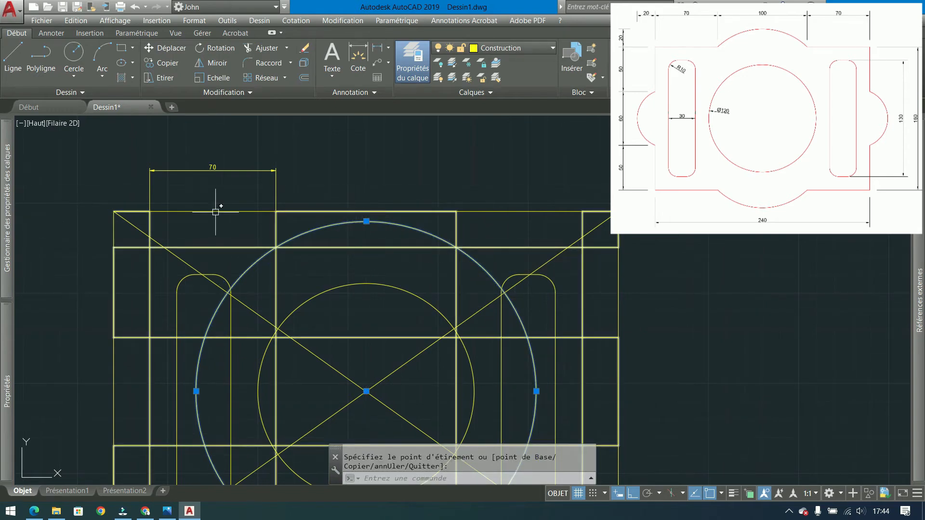
key(Escape)
click(417, 228)
key(Delete)
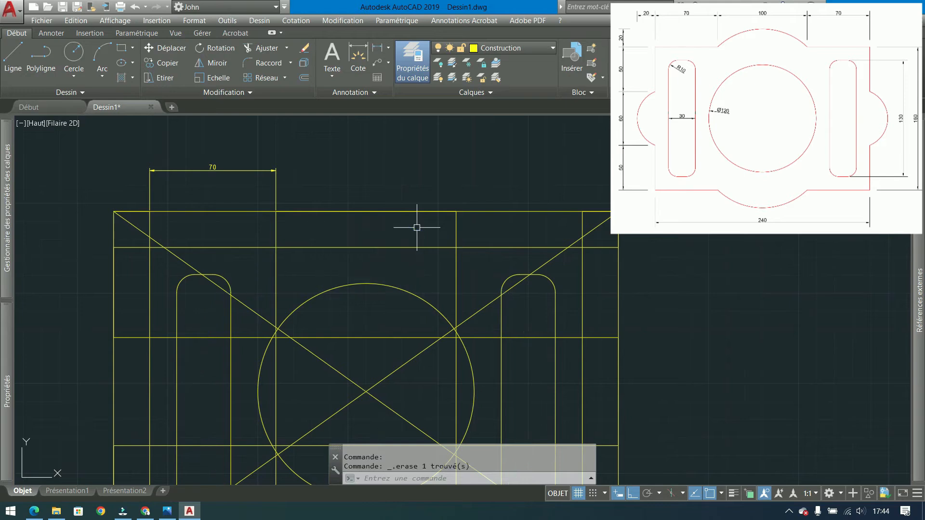
Step: Draw the upper bulge as a three-point arc between the inner line intersections, passing through the upper edge's midpoint
click(99, 80)
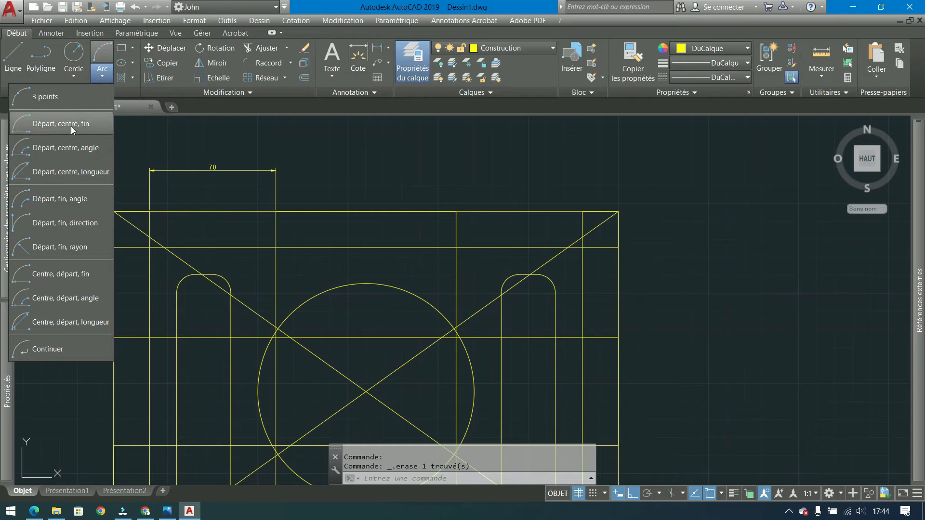
click(80, 101)
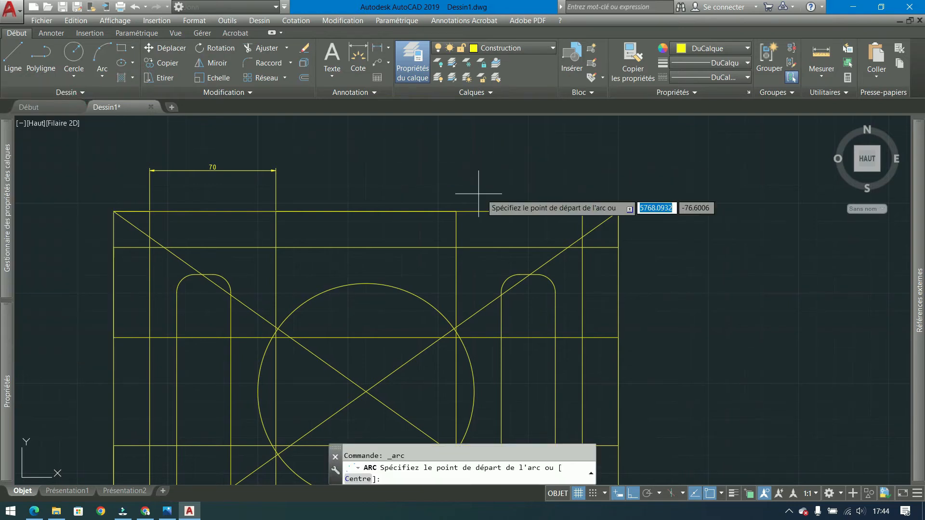
click(276, 247)
click(366, 212)
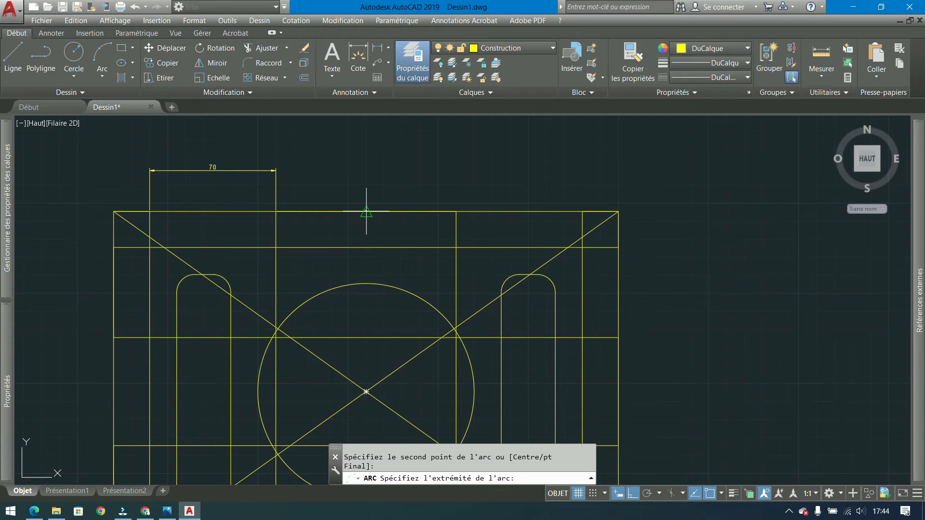
click(456, 247)
Step: Draw the left bulge as a three-point arc between the inner line intersections, passing through the left edge's midpoint
mouse_move(329, 357)
middle_down()
mouse_move(347, 314)
mouse_move(389, 284)
middle_up()
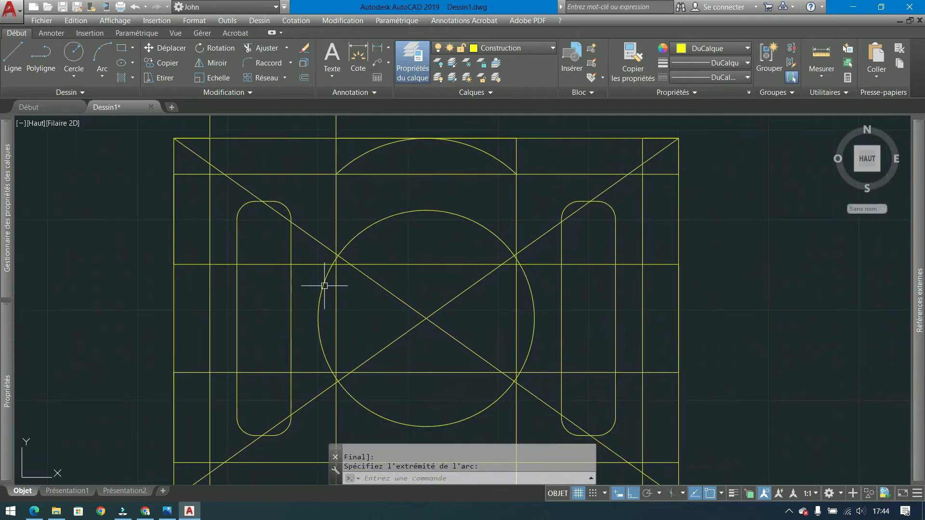
key(Return)
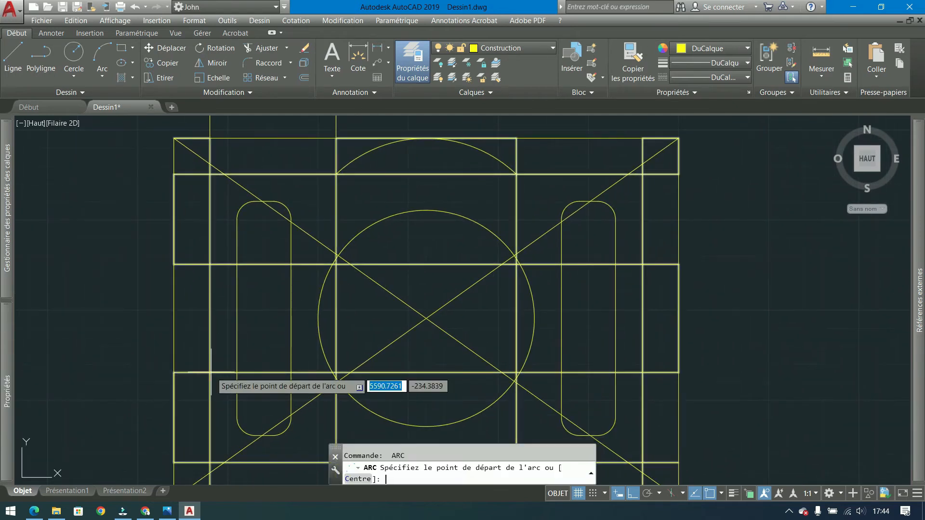
click(209, 372)
click(173, 318)
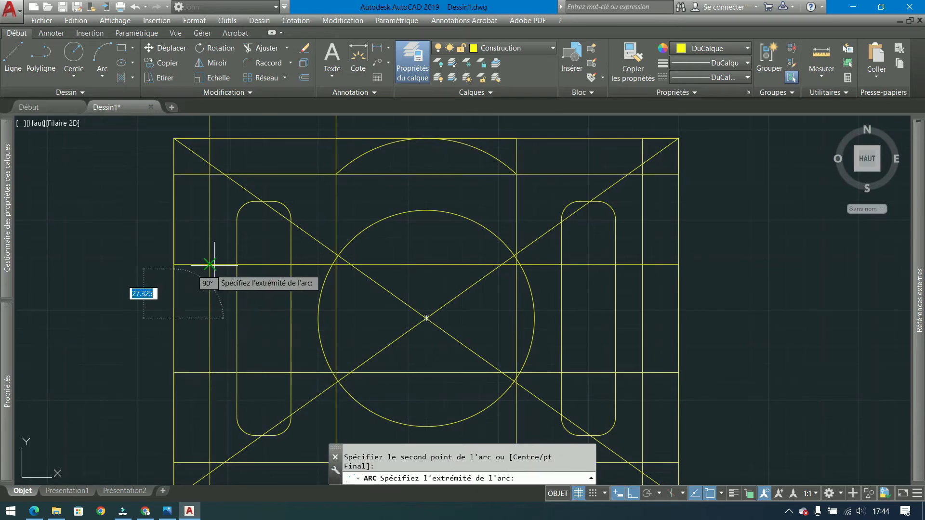
click(211, 264)
Step: Draw the right bulge as a three-point arc between the inner line intersections, passing through the right edge's midpoint
scroll(213, 264, down, 2)
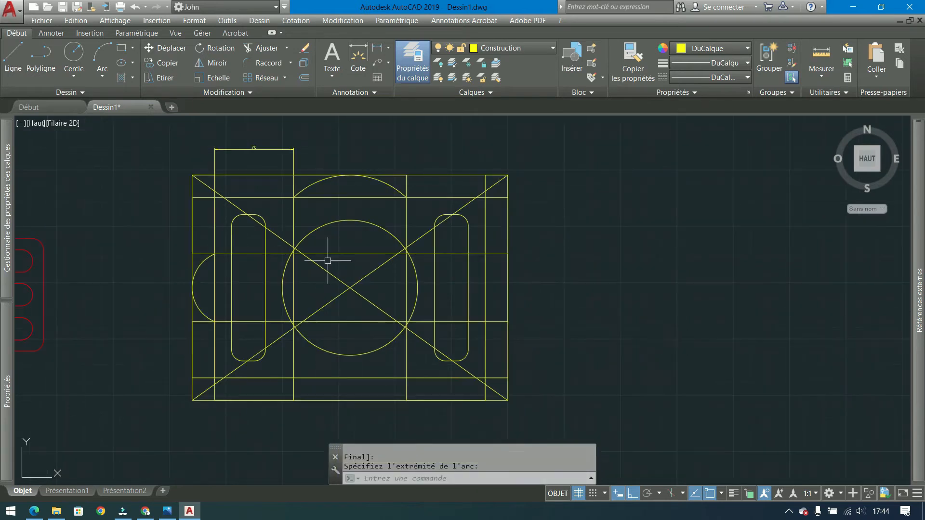
key(Return)
click(455, 254)
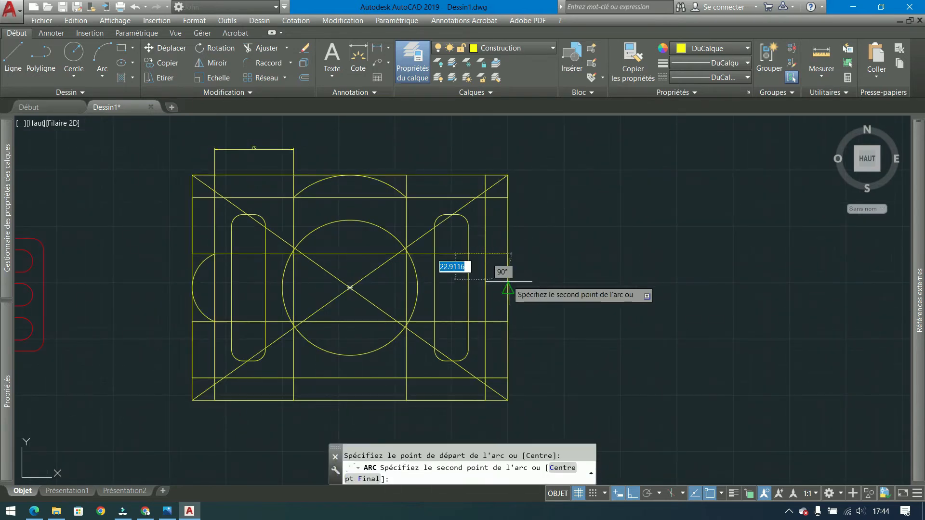
click(507, 287)
click(485, 321)
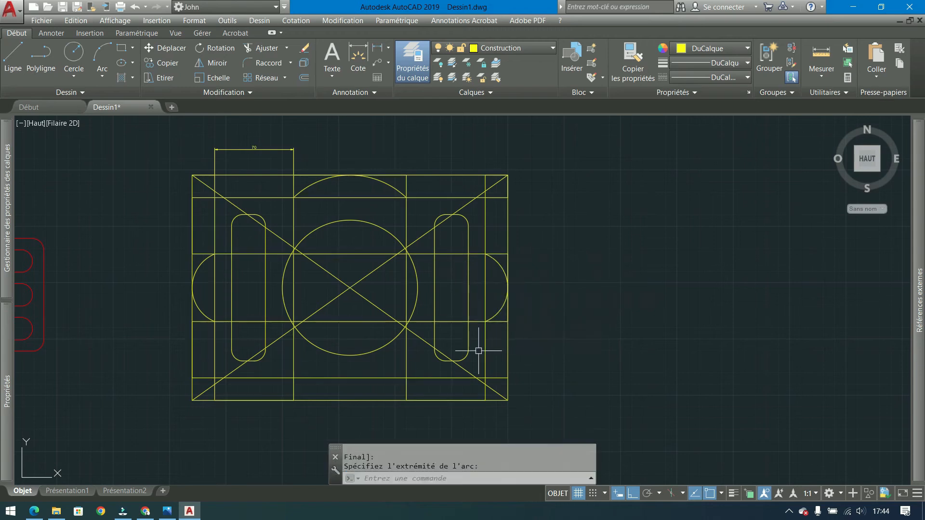
Step: Draw the lower bulge as a three-point arc between the inner line intersections, passing through the lower edge's midpoint
key(Return)
click(407, 378)
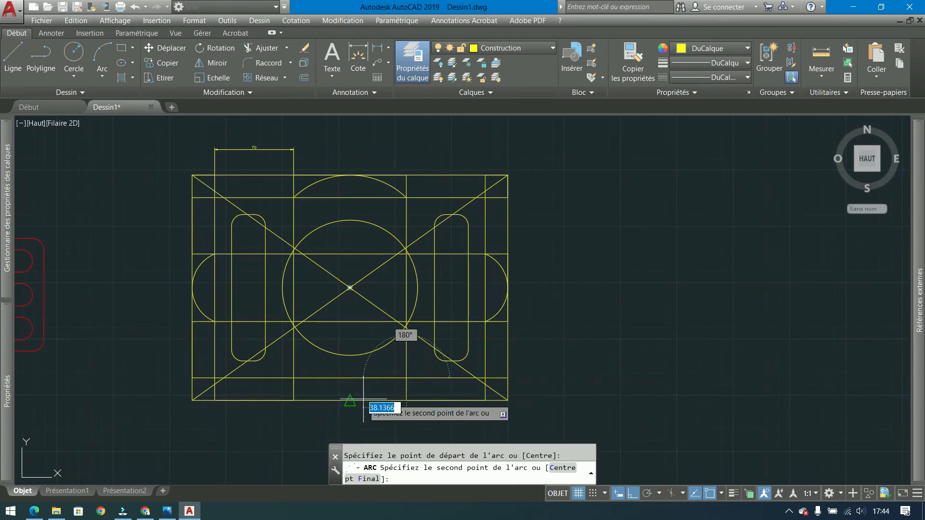
click(350, 400)
click(294, 379)
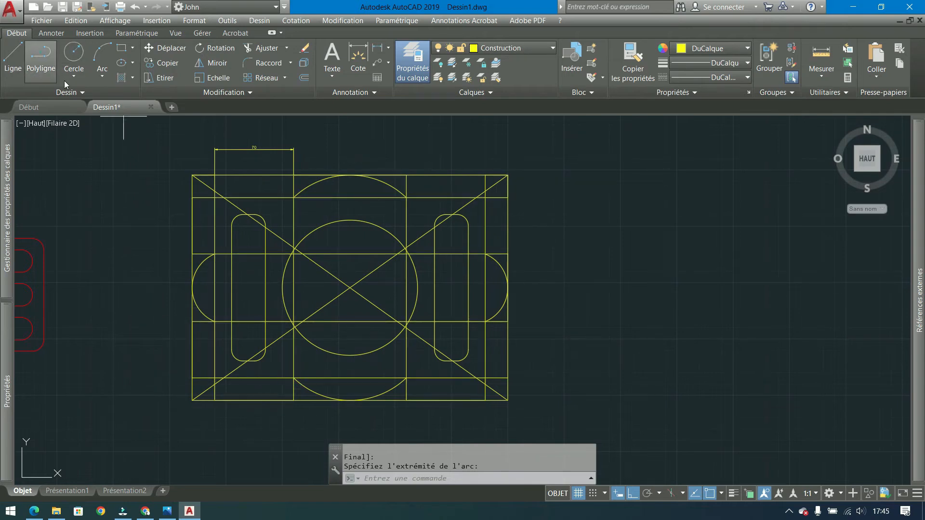
Step: Try to trace the plate's upper-left and upper-right corners with polylines running between the ends of the adjacent arcs
click(41, 54)
click(214, 253)
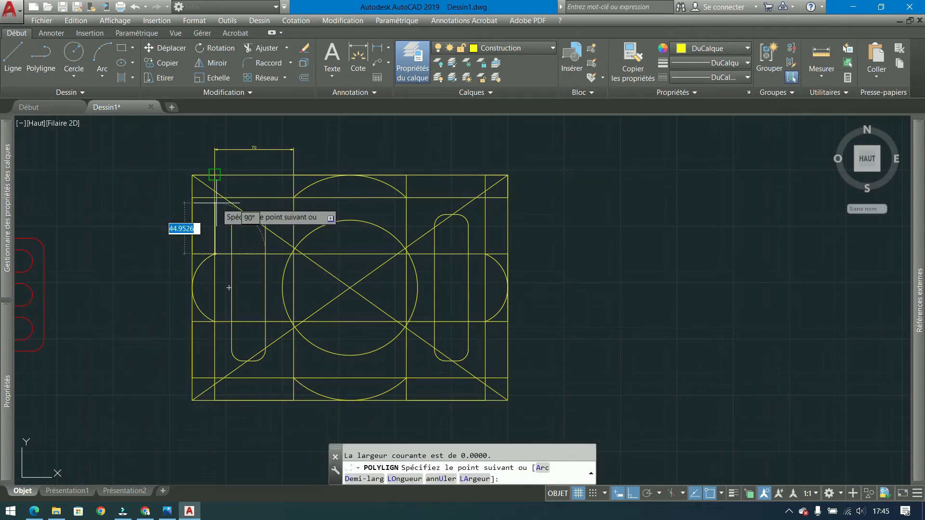
click(215, 197)
click(294, 197)
key(Return)
key(Return)
click(406, 197)
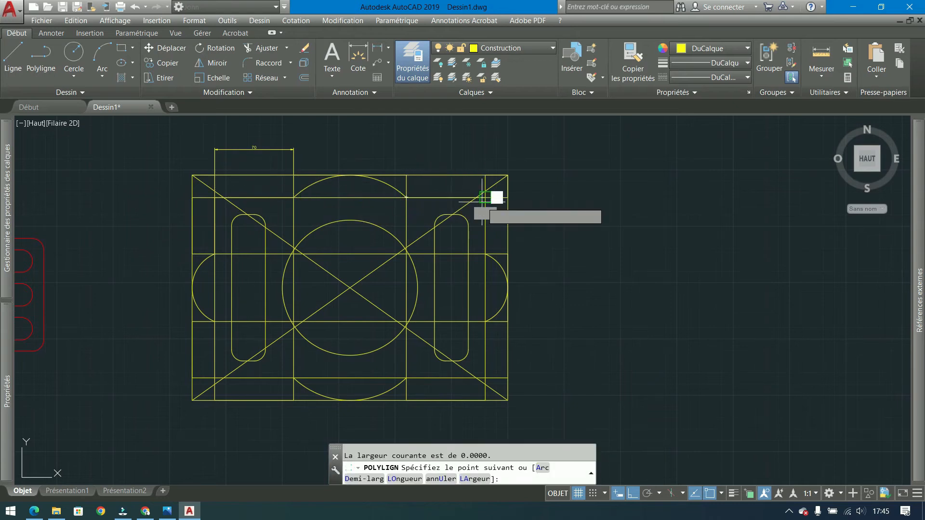
click(484, 199)
click(485, 255)
key(Return)
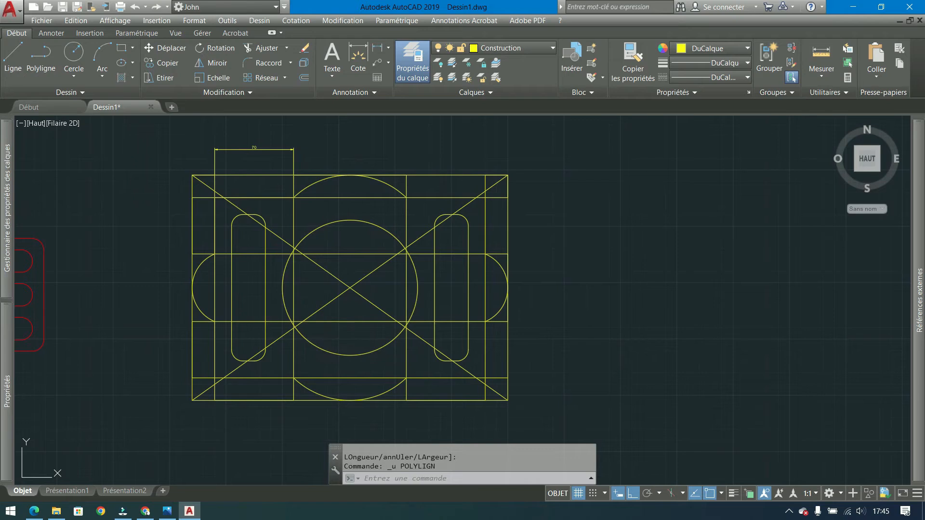
Step: Draw the 240 by 160 plate rectangle from the lower-left to the upper-right inner construction intersection
click(122, 48)
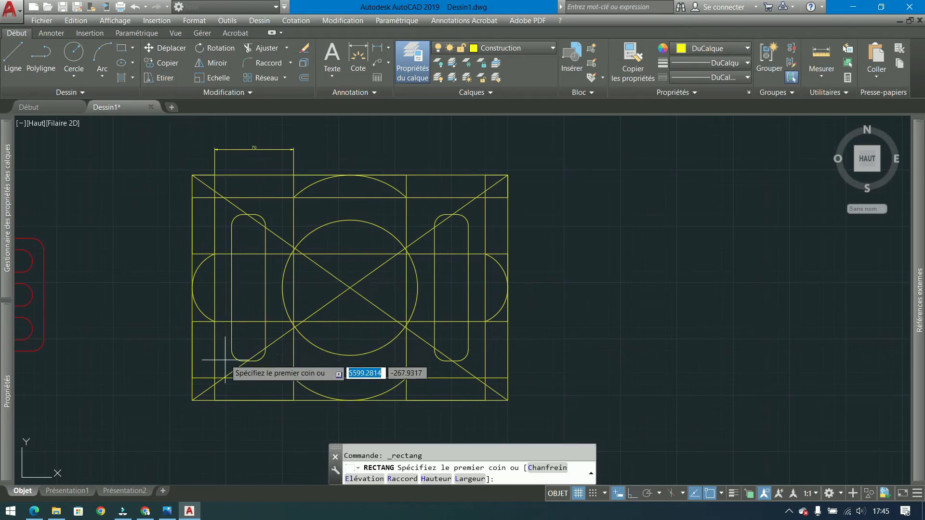
click(215, 378)
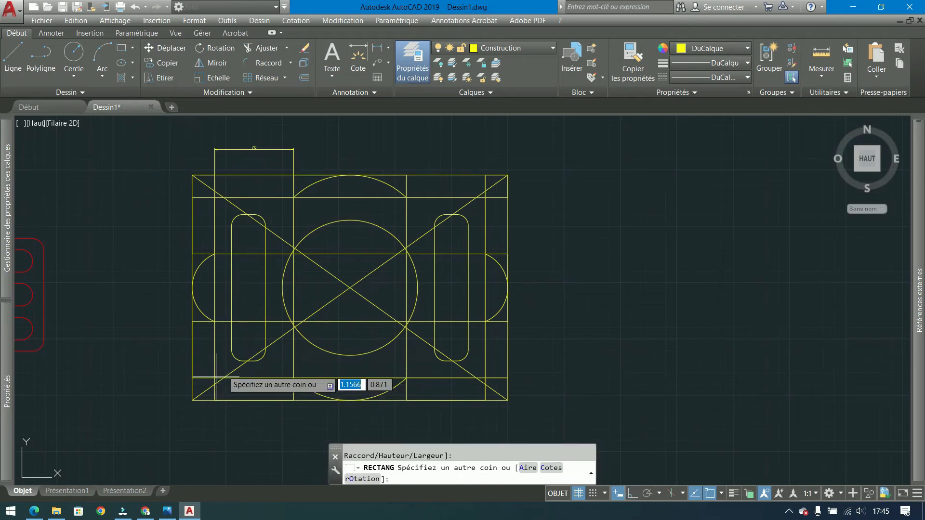
click(485, 198)
Step: Trim away the plate rectangle's segments that span the upper, lower, left and right bulge arcs
click(498, 262)
click(485, 227)
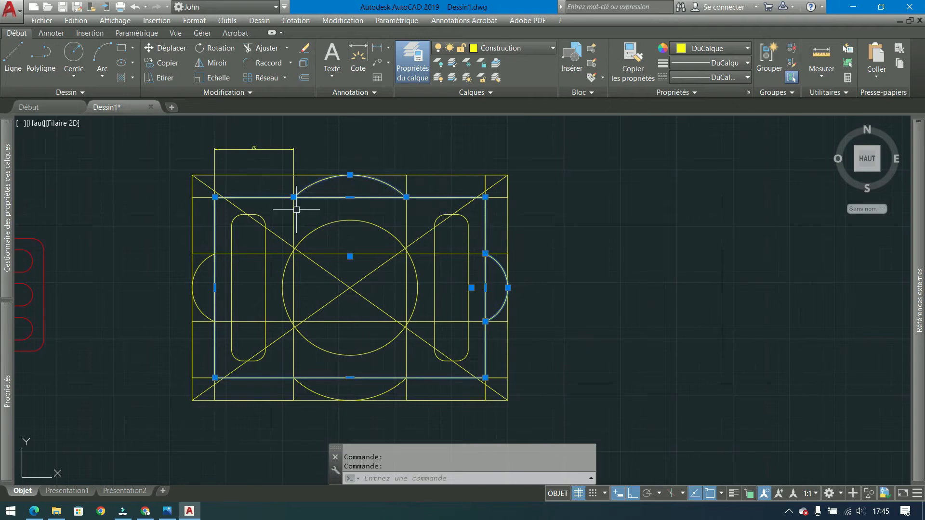
click(198, 272)
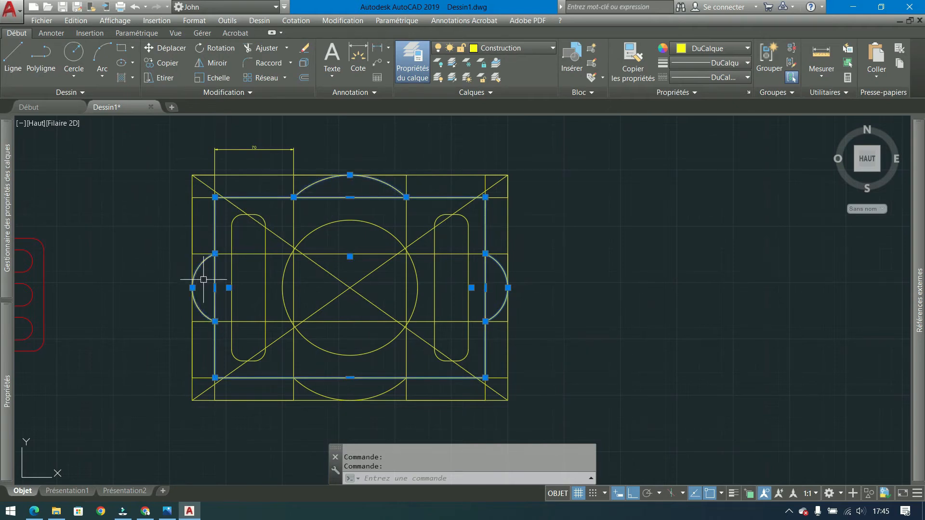
click(308, 389)
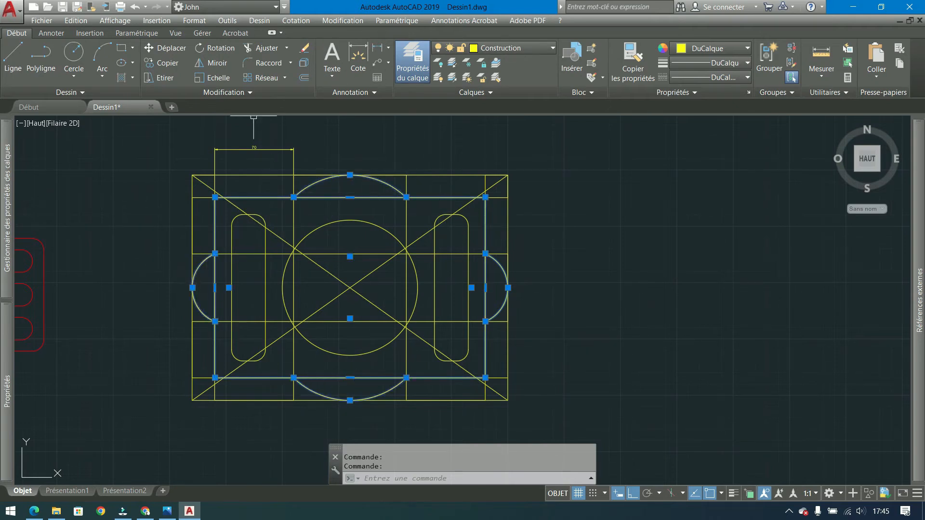
click(260, 47)
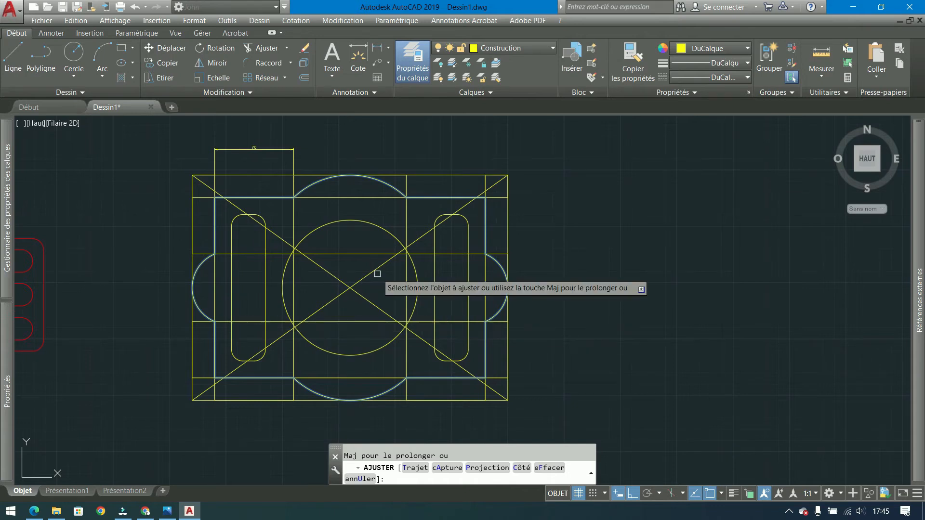
key(Escape)
Step: Join the four bulge arcs and the trimmed plate rectangle segments into a single closed outline polyline
click(392, 386)
click(501, 306)
click(395, 186)
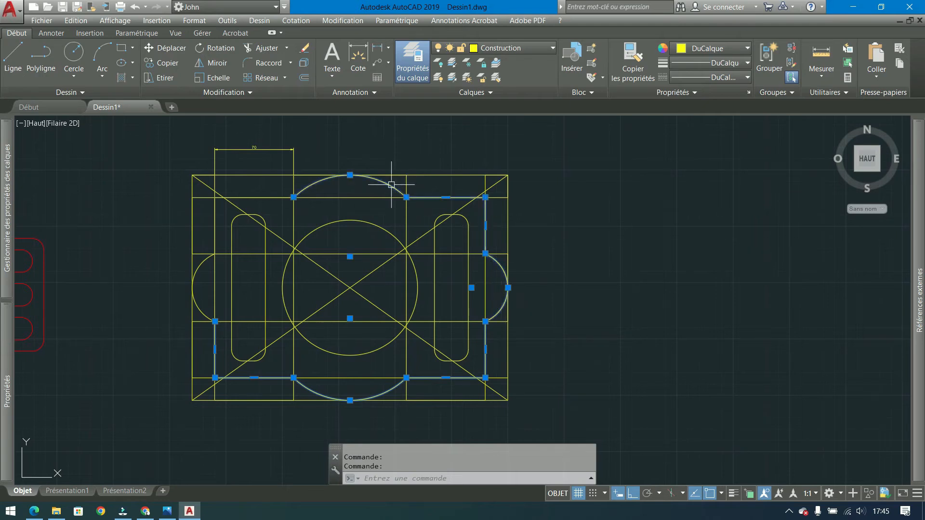
click(266, 198)
click(192, 275)
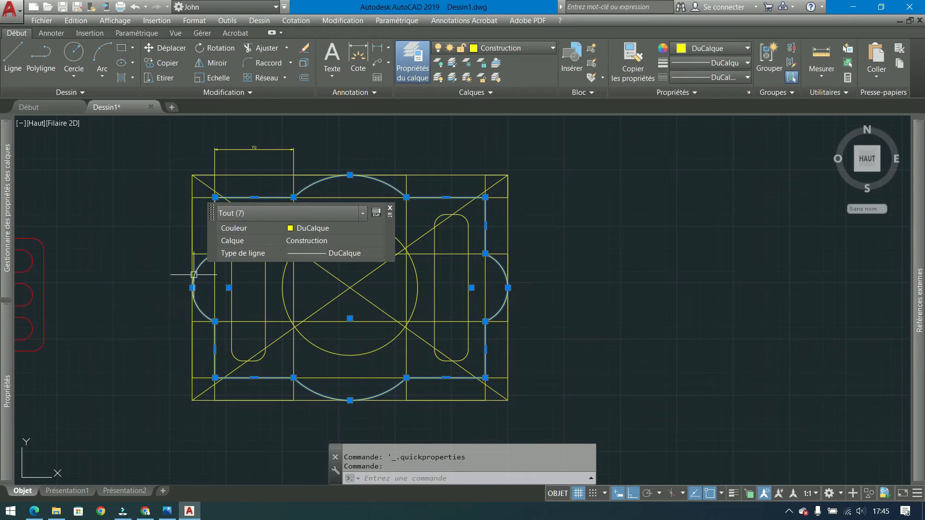
click(391, 210)
click(251, 92)
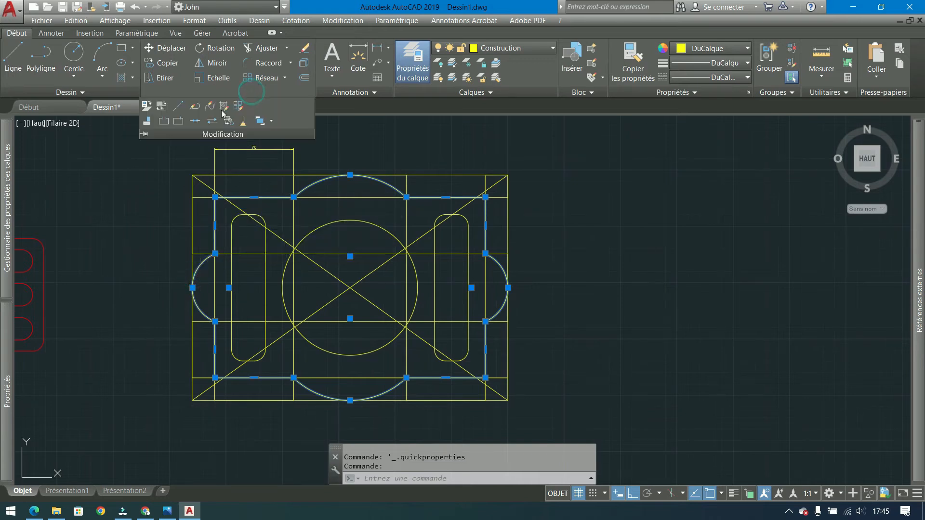
click(195, 121)
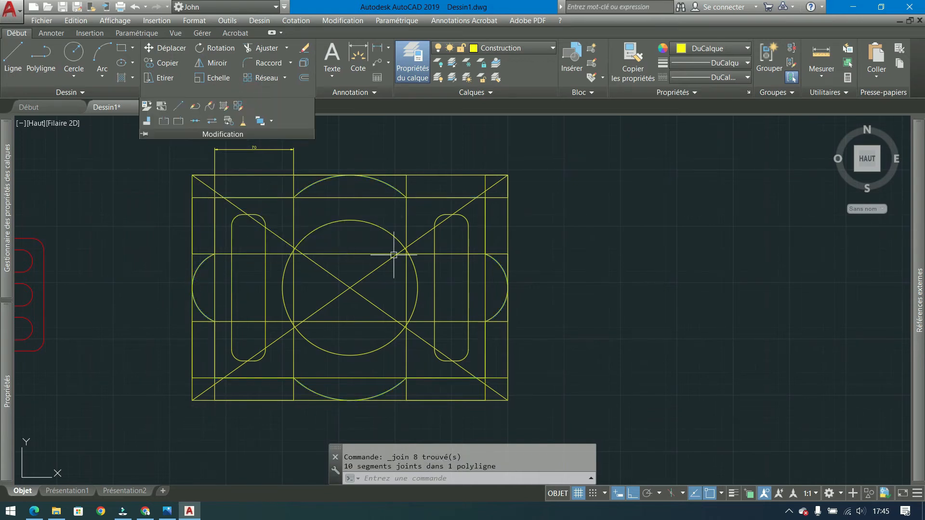
Step: Move the plate outline, the central circle and both rounded slots to the Tracé layer
click(438, 240)
click(391, 234)
click(380, 180)
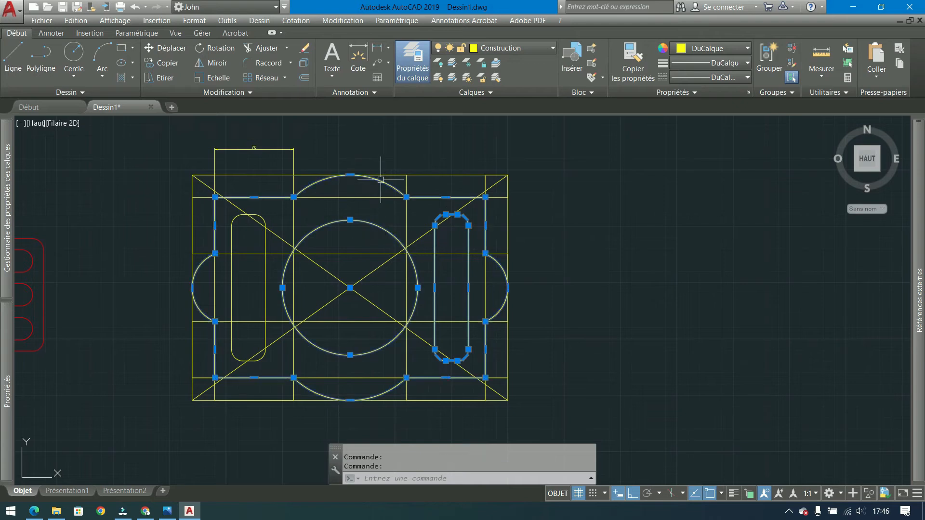
click(265, 241)
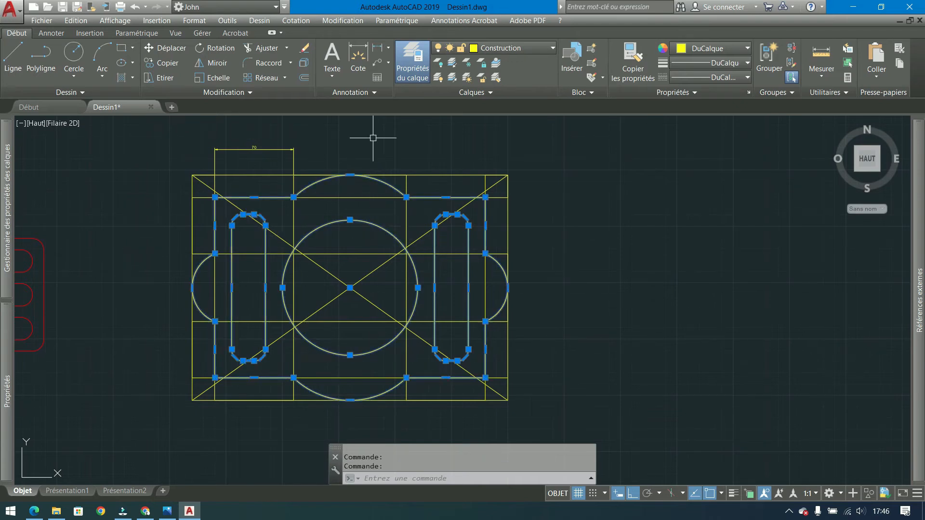
click(500, 48)
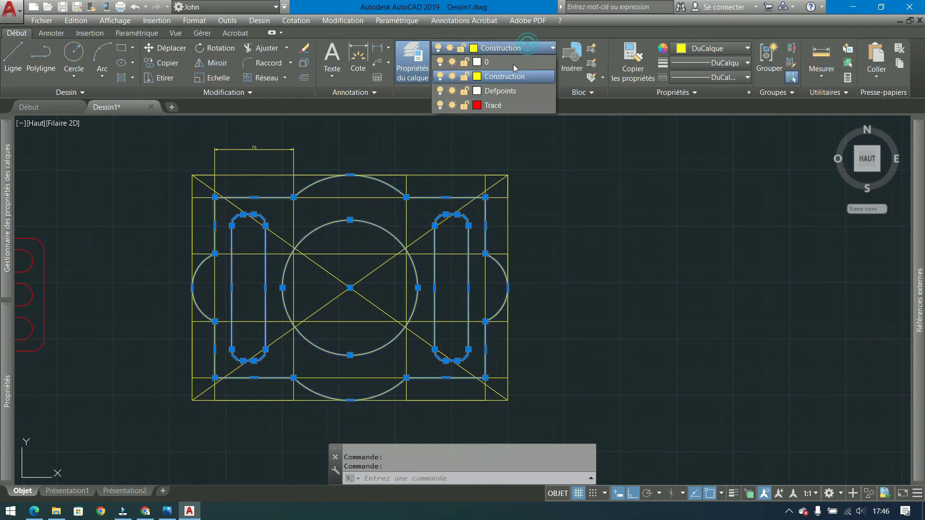
click(487, 107)
key(Escape)
Step: Draw a 200-long vertical polyline in the empty area to the right of the plate
mouse_move(628, 264)
middle_down()
mouse_move(531, 265)
mouse_move(471, 246)
mouse_move(512, 244)
mouse_move(531, 256)
middle_up()
click(41, 56)
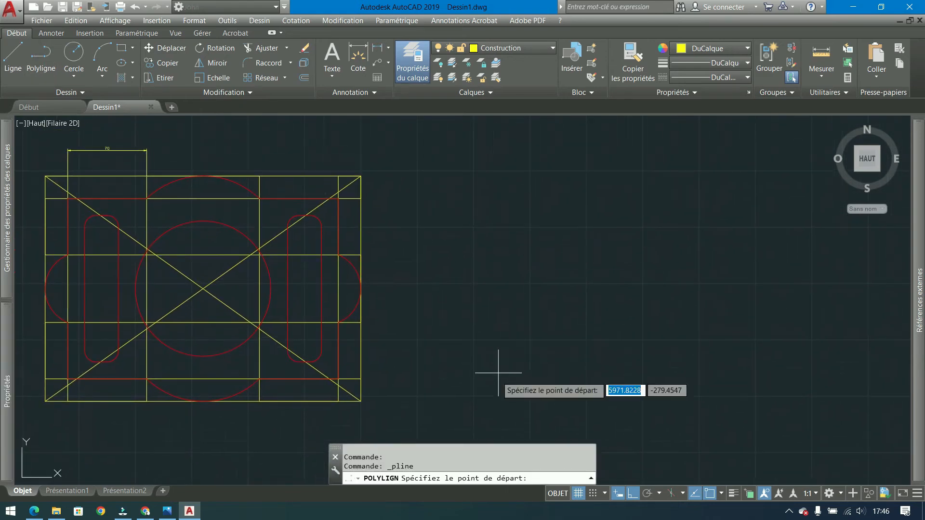
click(477, 397)
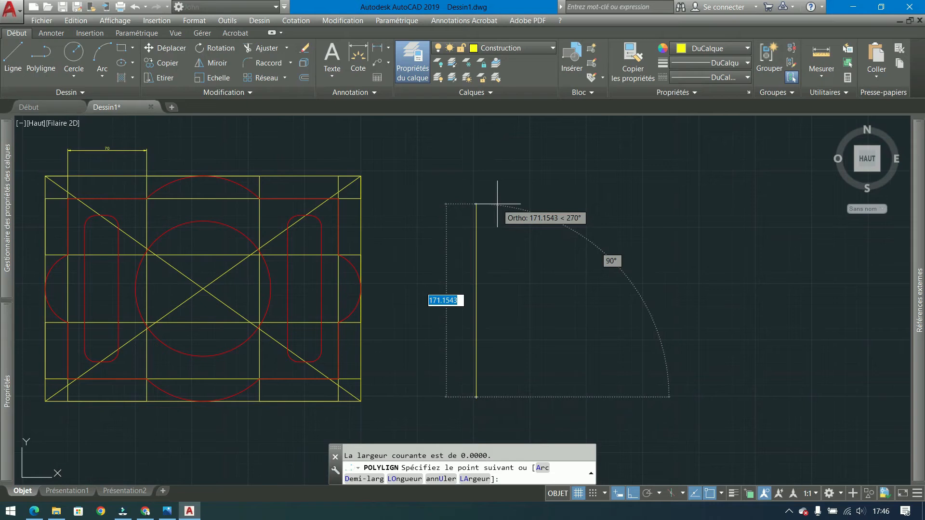
text(3)
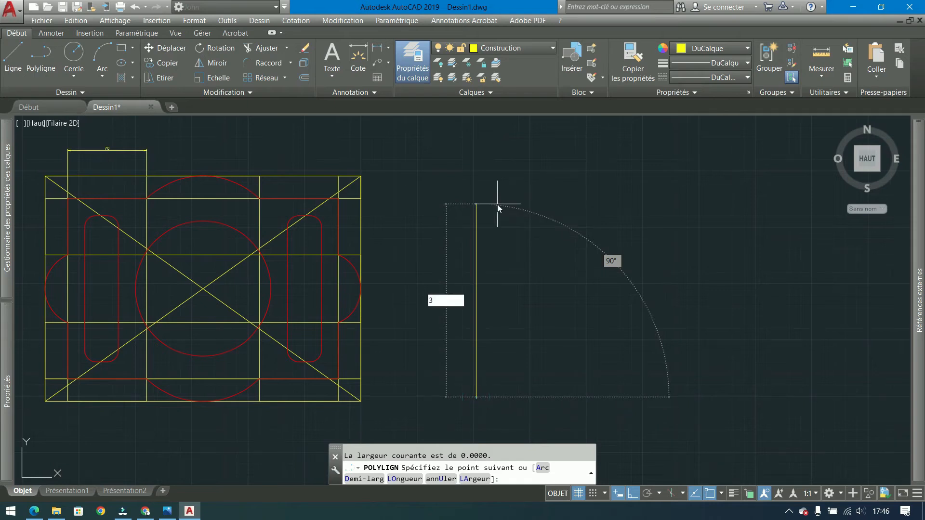
key(BackSpace)
text(200)
key(Return)
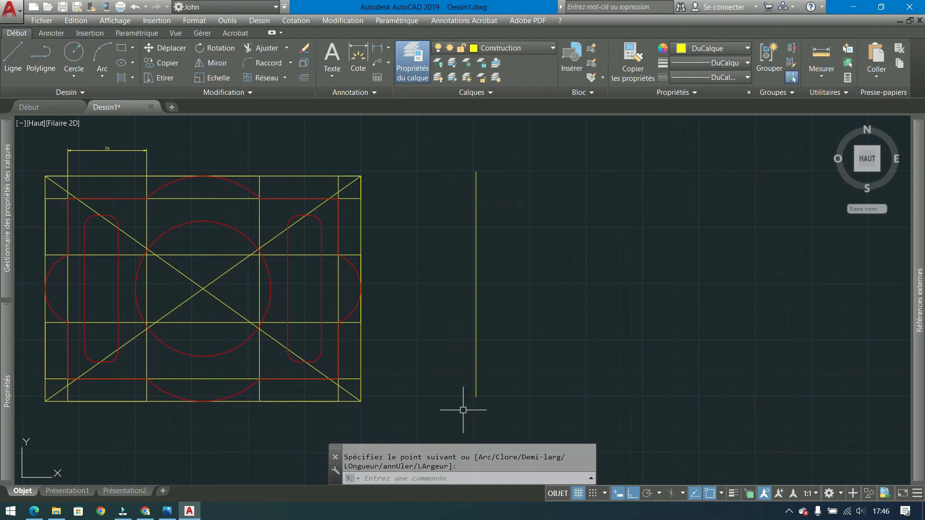
Step: Draw a 300-long horizontal polyline to the right from the lower end of the vertical line
key(Return)
click(476, 398)
text(300)
key(Return)
key(Return)
Step: Copy the horizontal line upward at distances of 20, 70, 130, 180 and 200
click(621, 352)
click(579, 367)
click(544, 378)
click(515, 408)
click(164, 66)
click(604, 319)
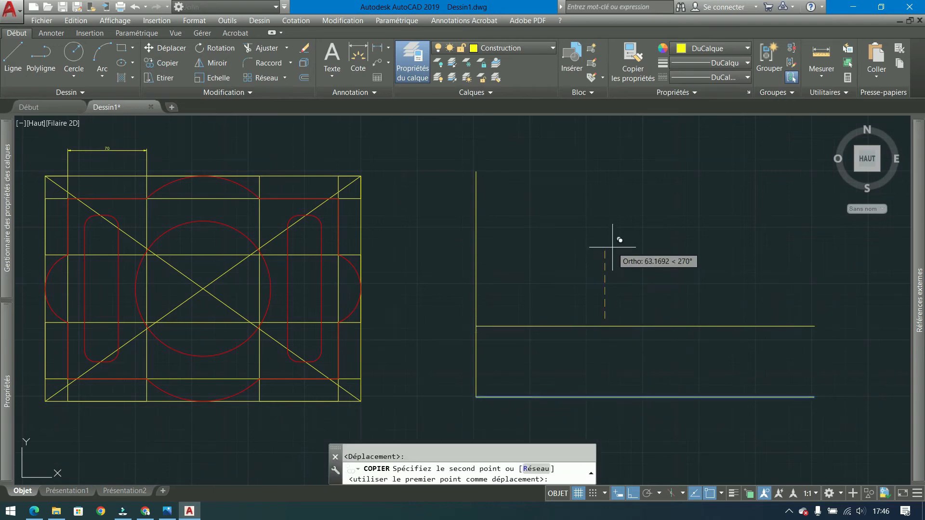
text(20)
key(Return)
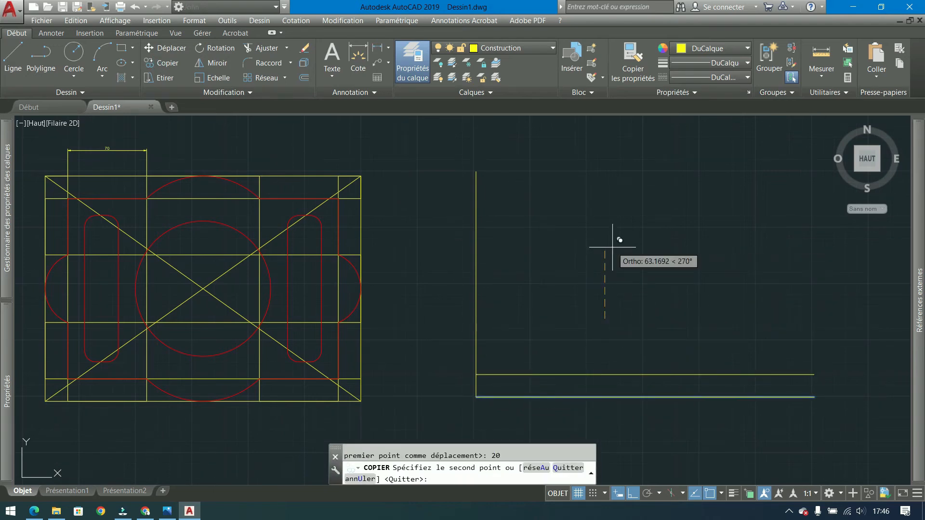
text(7)
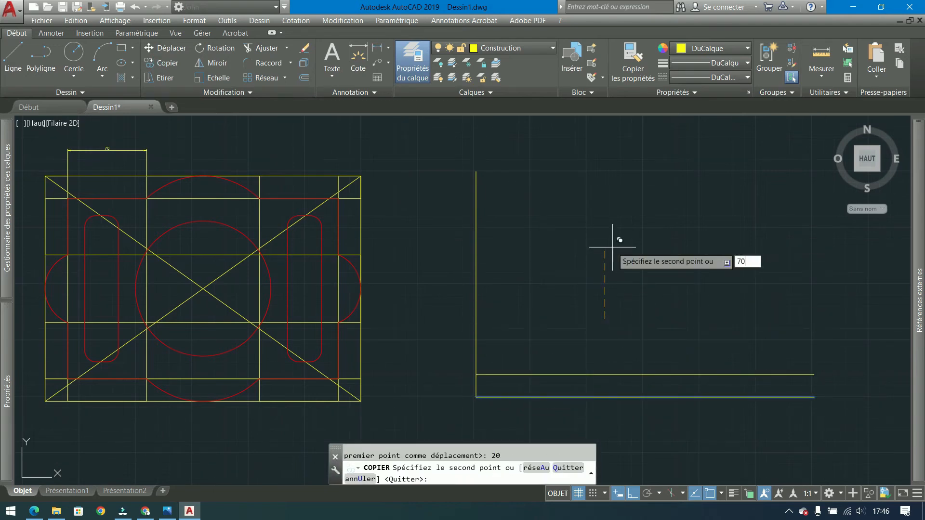
text(0)
key(Return)
text(130)
key(Return)
text(180)
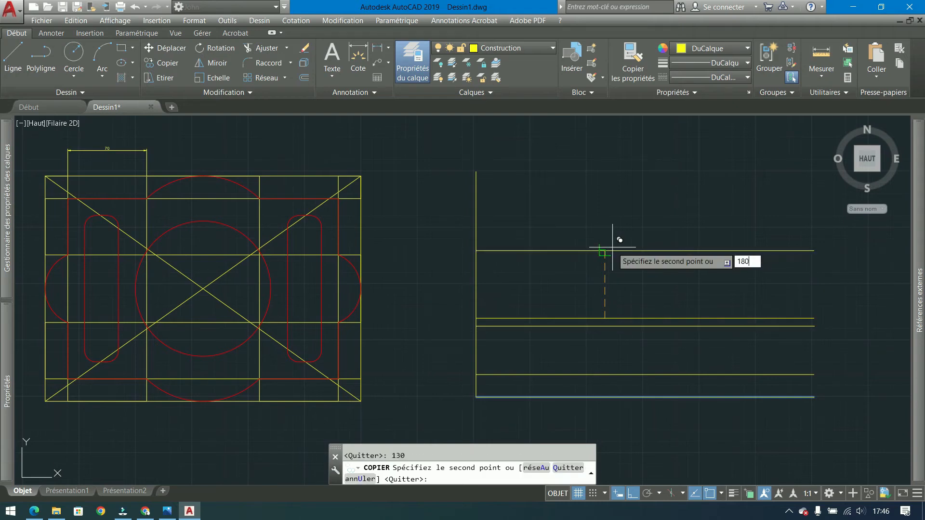
key(Return)
text(200)
key(Return)
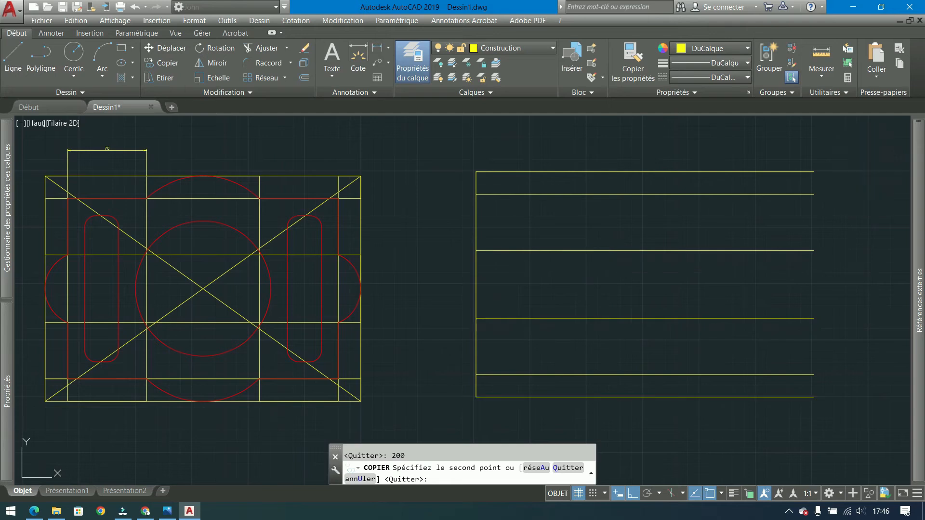
key(Return)
Step: Copy the vertical line to the right at distances of 20, 90, 190, 260 and 280
click(551, 310)
click(455, 274)
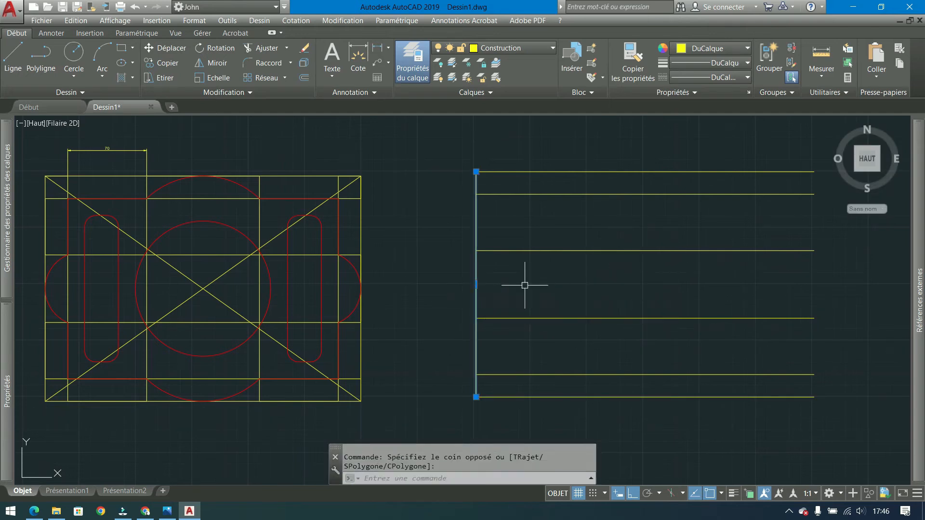
key(Return)
click(508, 284)
text(20)
key(Return)
text(90)
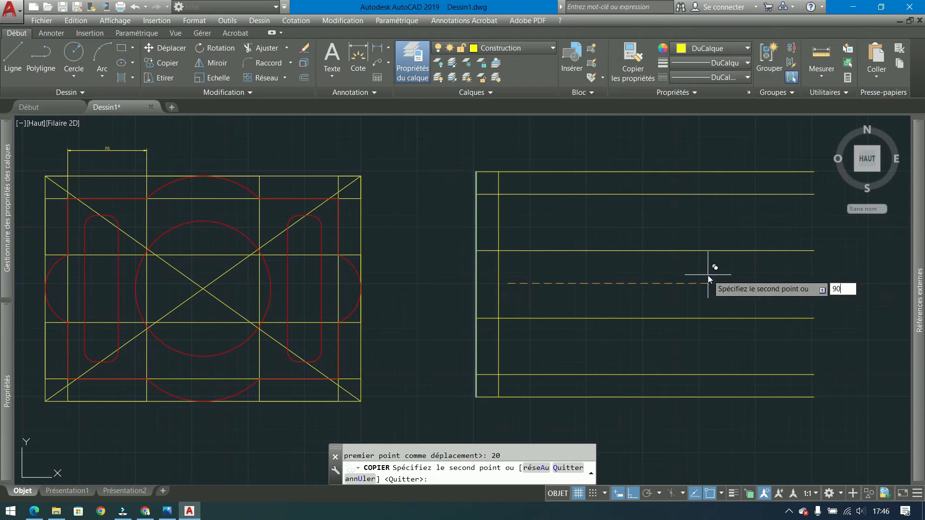
key(Return)
text(190)
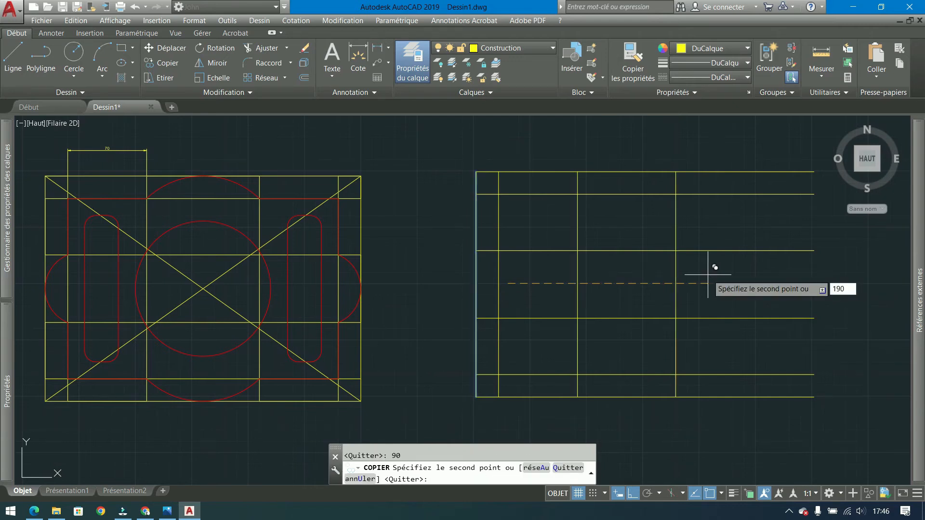
key(Return)
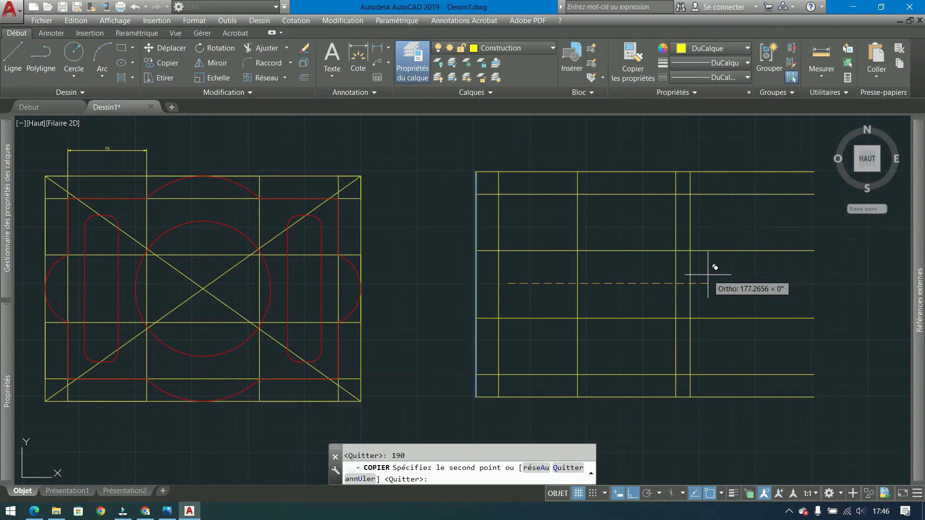
text(2)
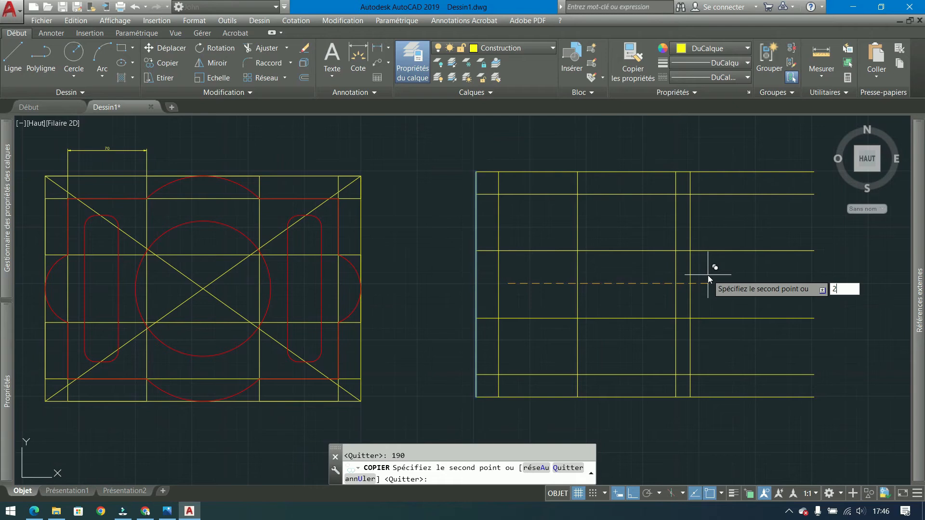
text(60)
key(Return)
text(280)
key(Return)
Step: Erase the whole construction grid of horizontal and vertical lines beside the plate
mouse_move(707, 275)
middle_down()
mouse_move(543, 305)
mouse_move(566, 254)
mouse_move(720, 236)
middle_up()
middle_drag(353, 247, 426, 252)
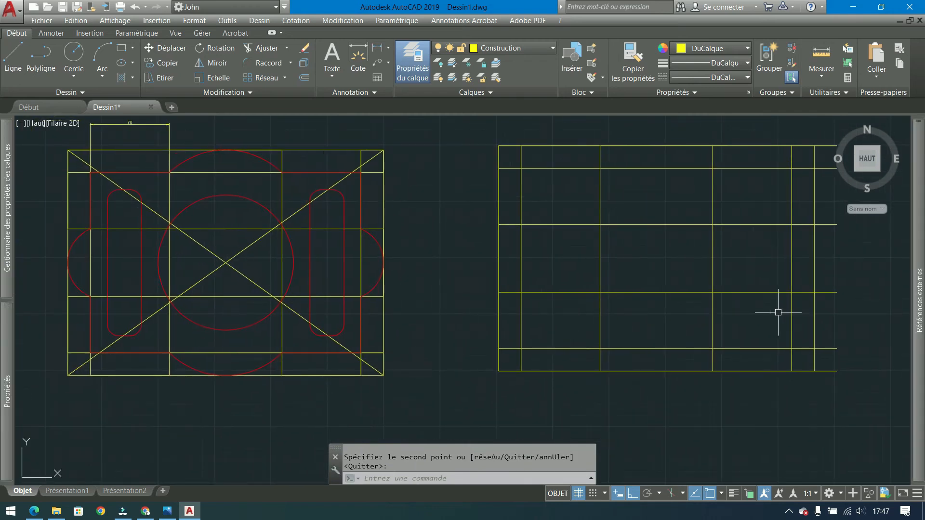
middle_drag(778, 312, 516, 316)
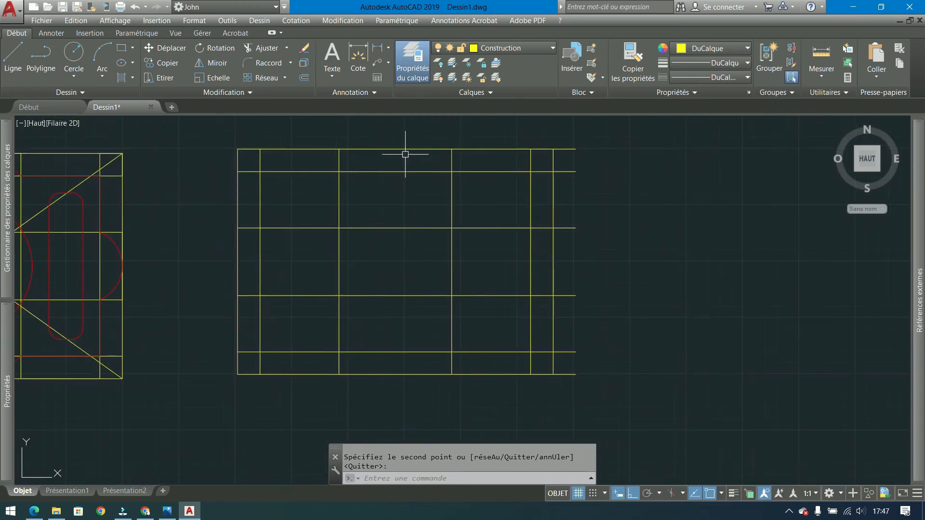
key(Return)
click(652, 146)
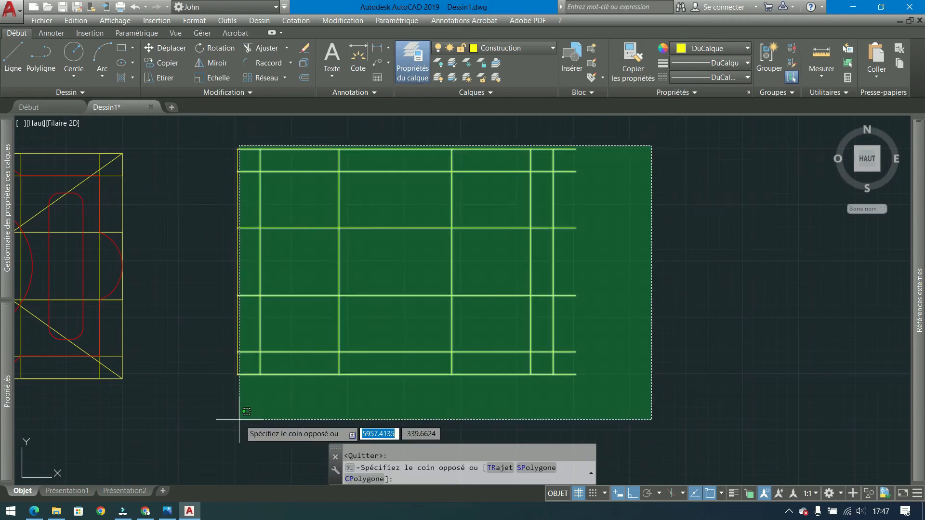
click(219, 412)
key(Delete)
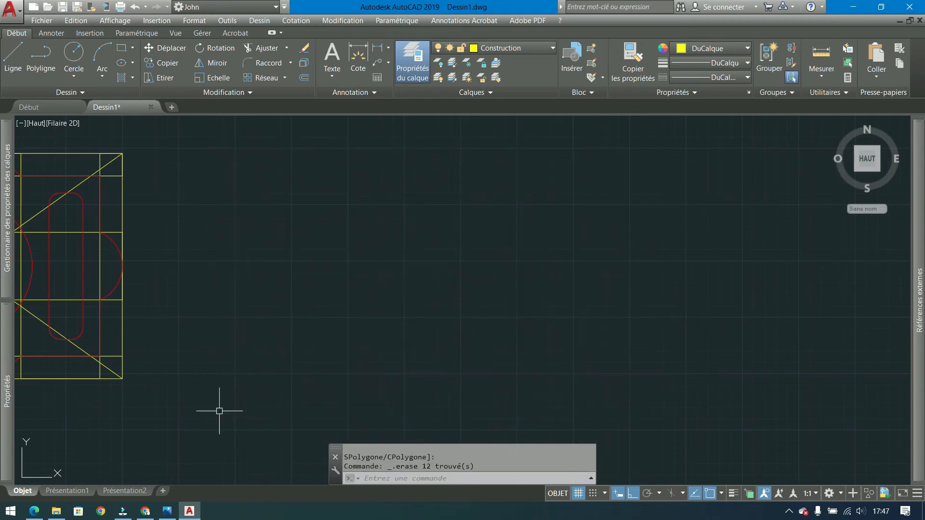
Step: Start a stepped polyline in the empty area beside the plate, running 50 up and 20 to the left
click(44, 62)
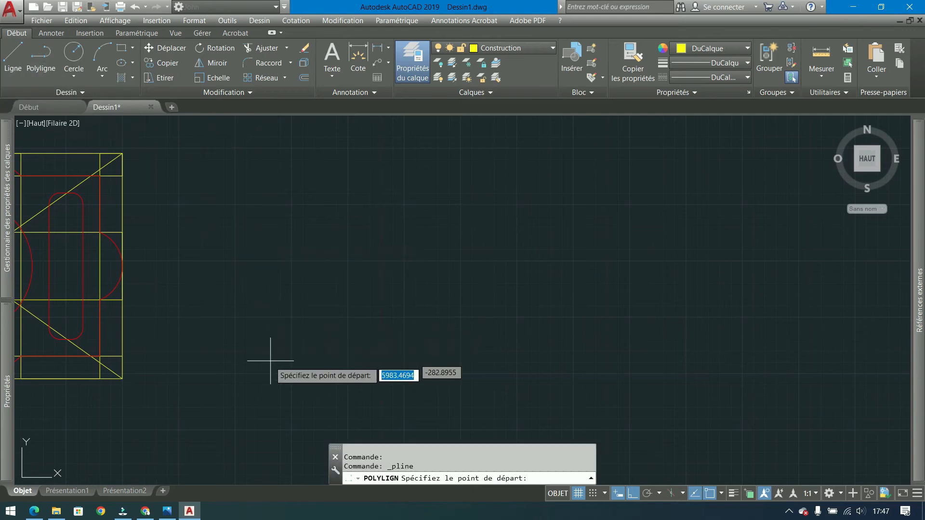
click(272, 381)
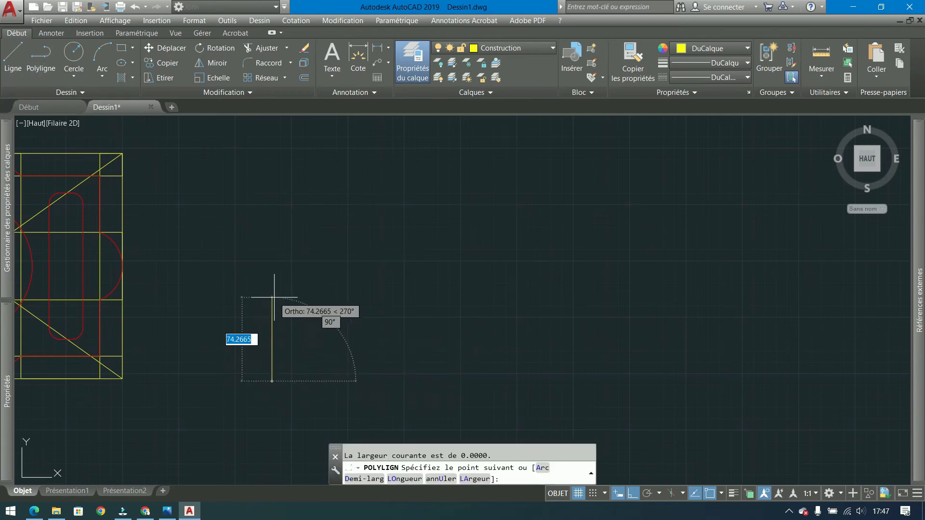
text(50)
key(Return)
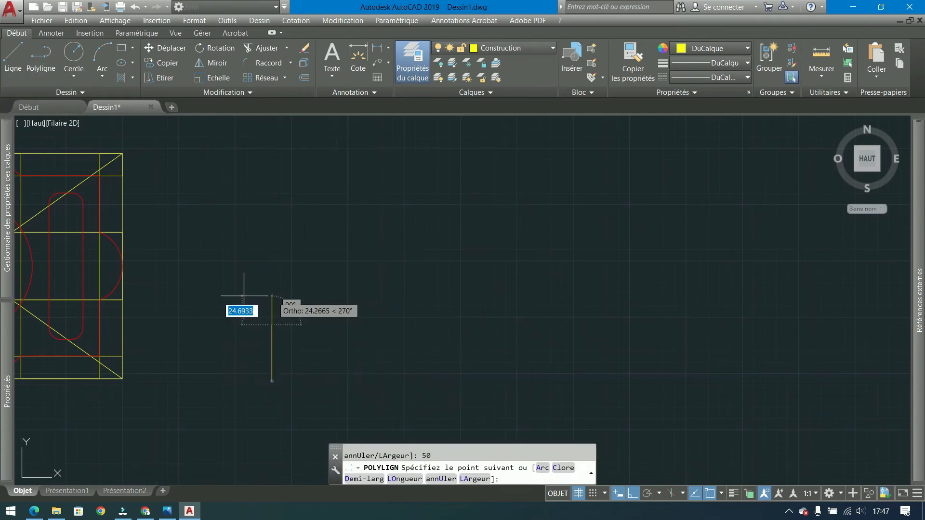
text(20)
key(Return)
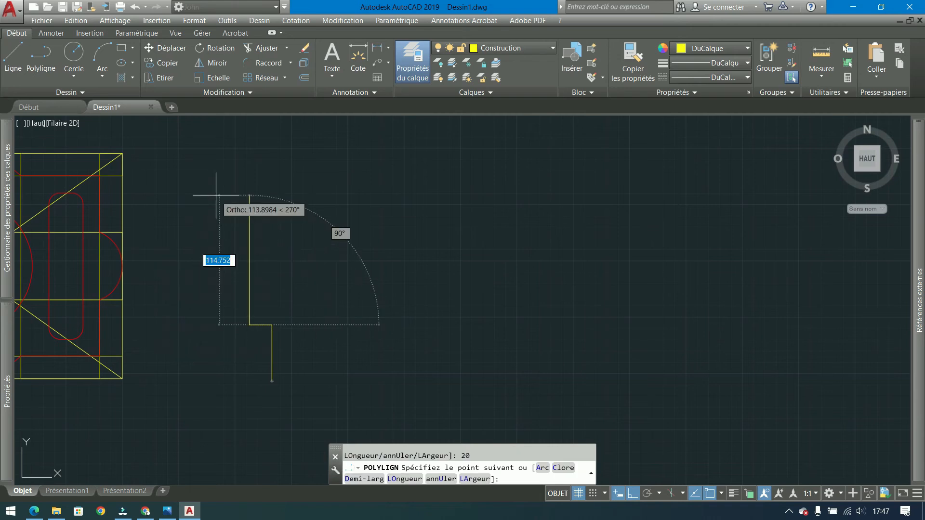
text(6)
key(Return)
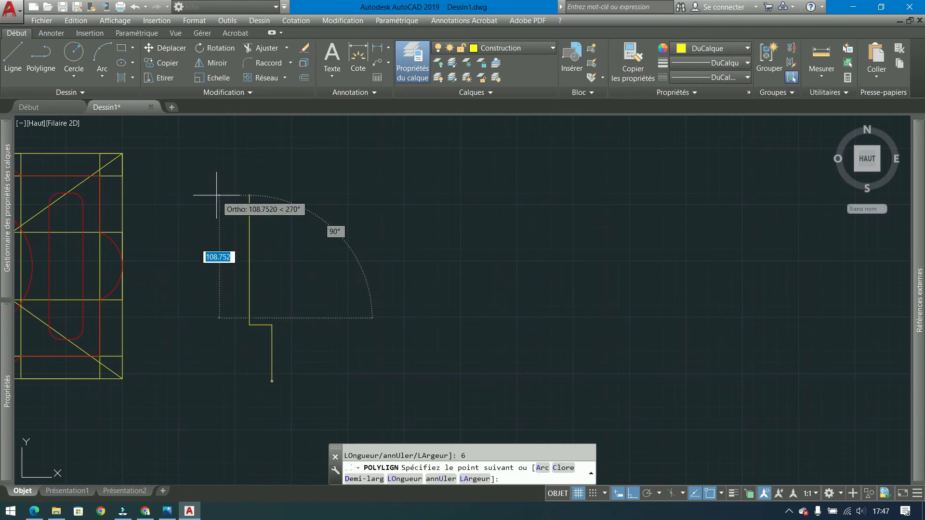
key(ctrl+z)
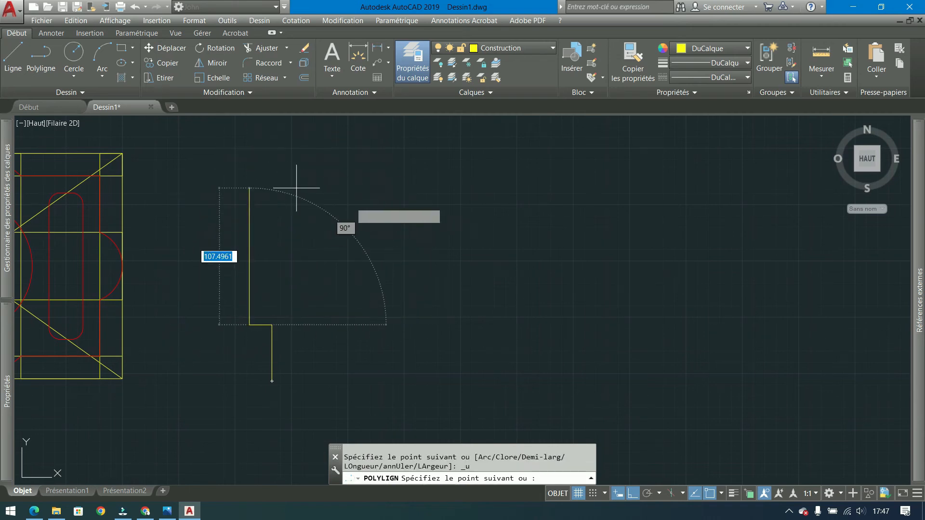
Step: Continue the stepped polyline 60 up, 20 to the right and 50 up to complete the plate's left side
text(60)
key(Return)
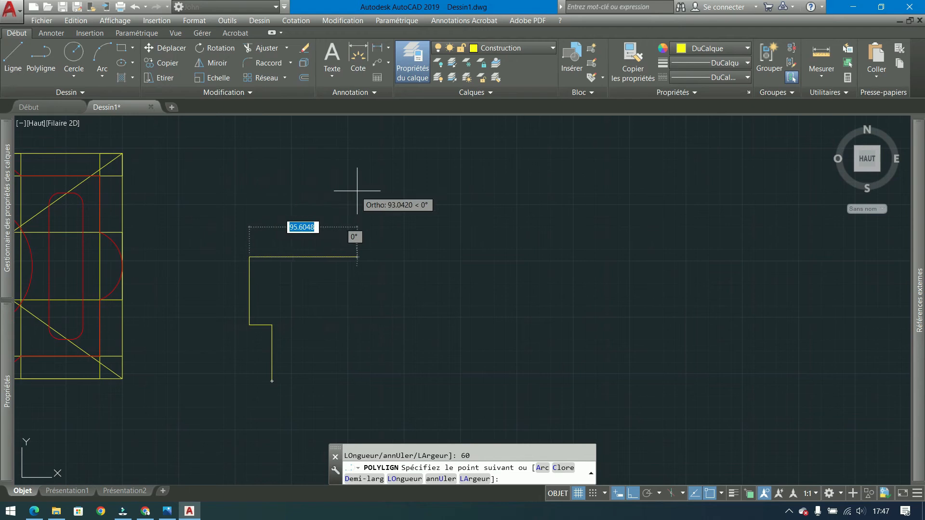
text(20)
key(Return)
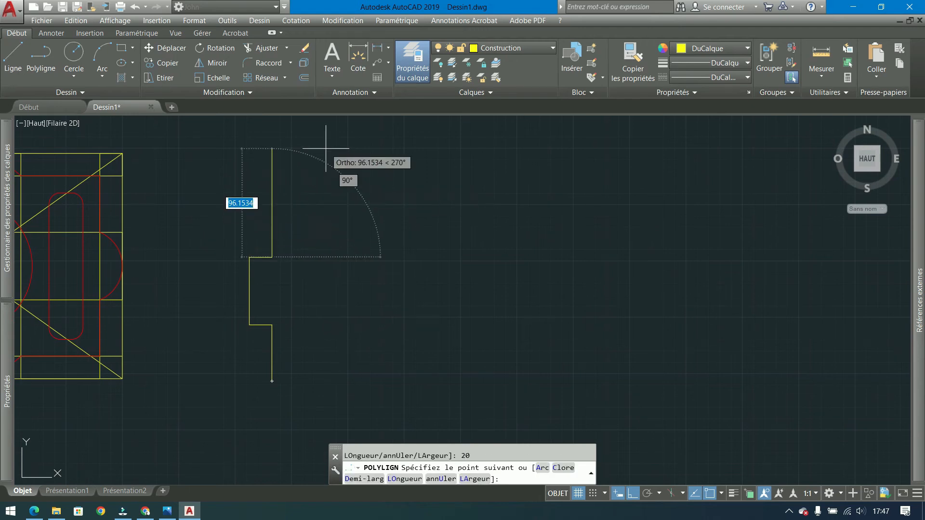
text(50)
key(Return)
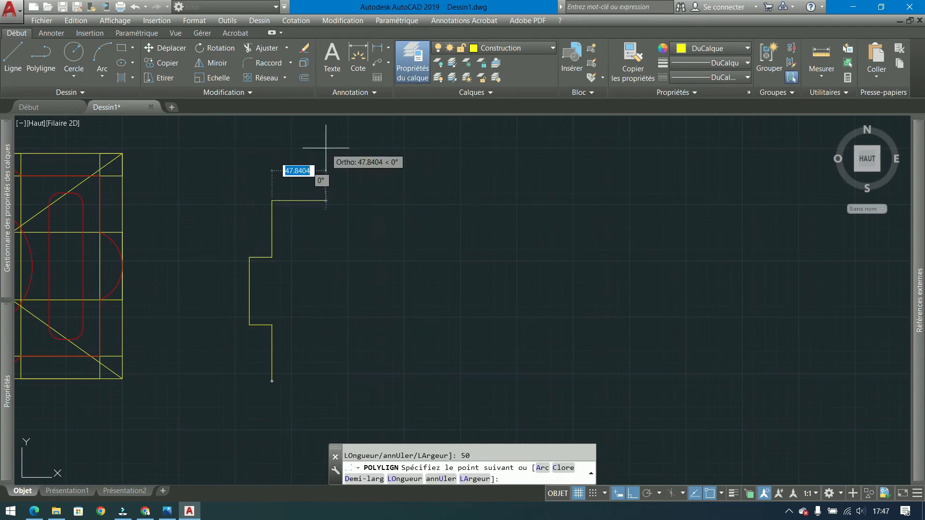
Step: Finish the stepped polyline along the upper side with segments 70 right, 20 up, 100 right, 20 down and 70 right
text(7)
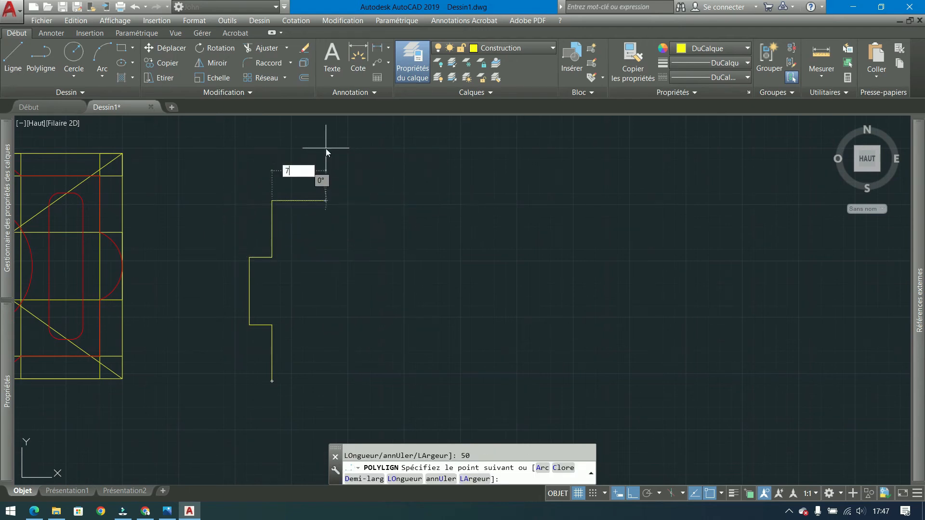
text(0)
key(Return)
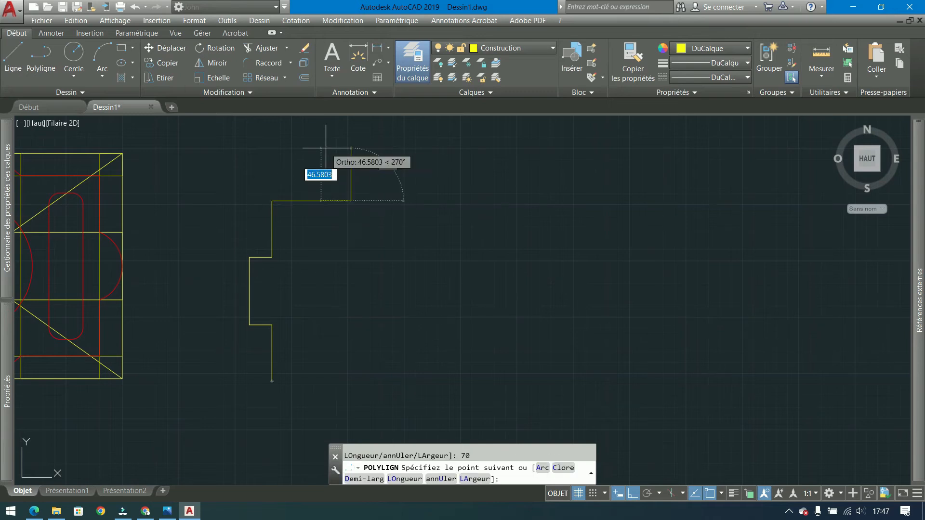
text(20)
key(Return)
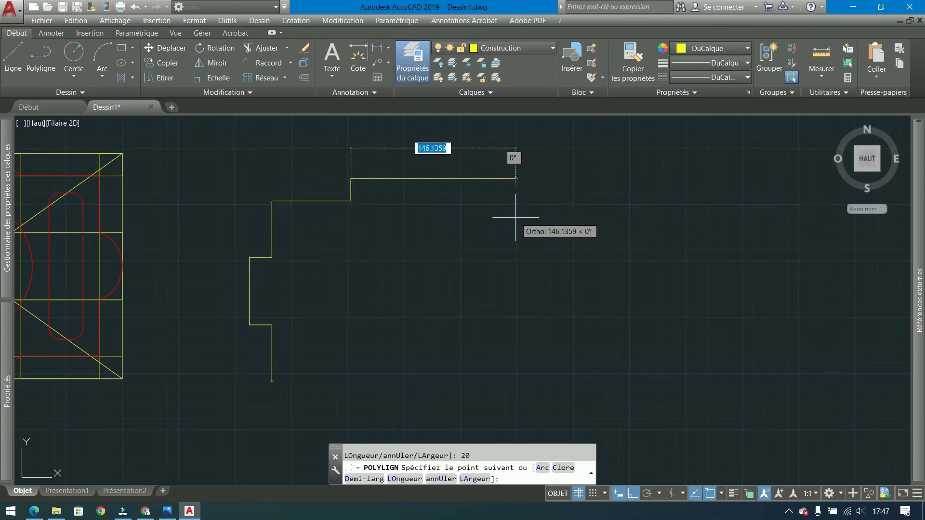
text(100)
key(Return)
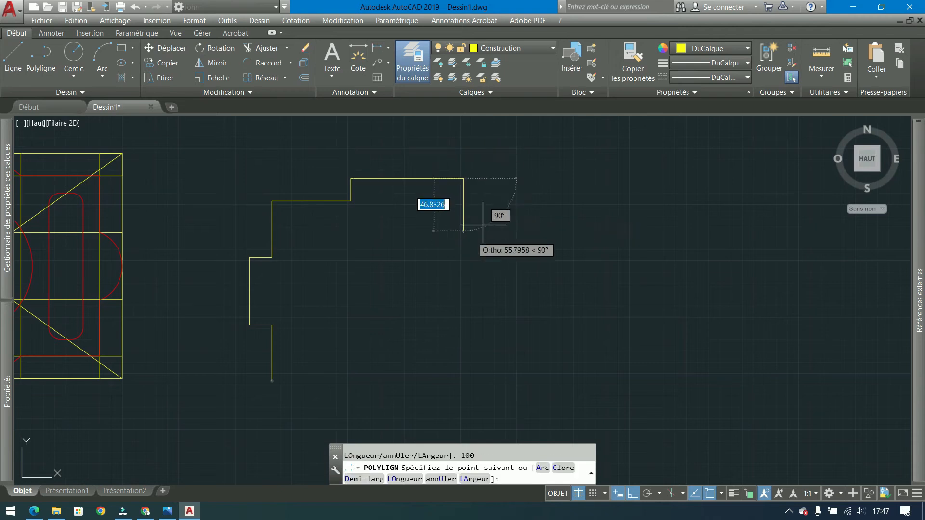
text(20)
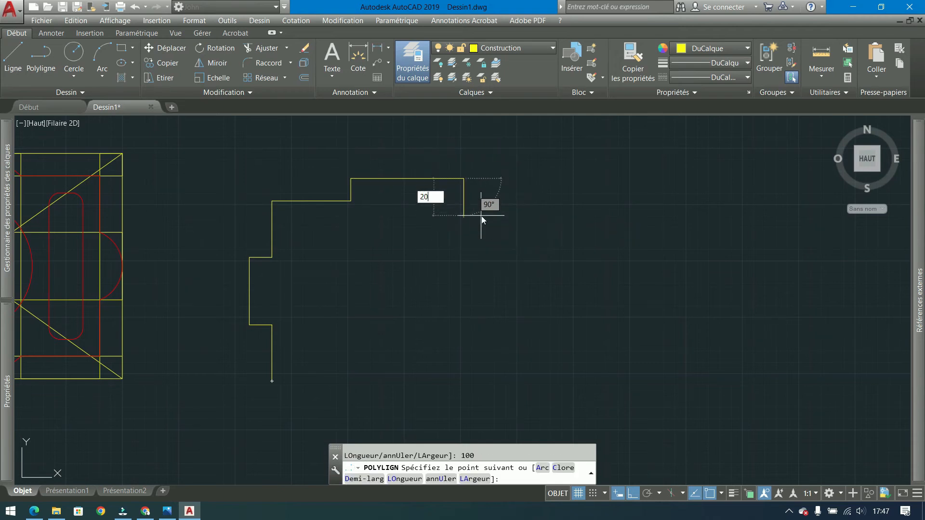
key(Return)
text(70)
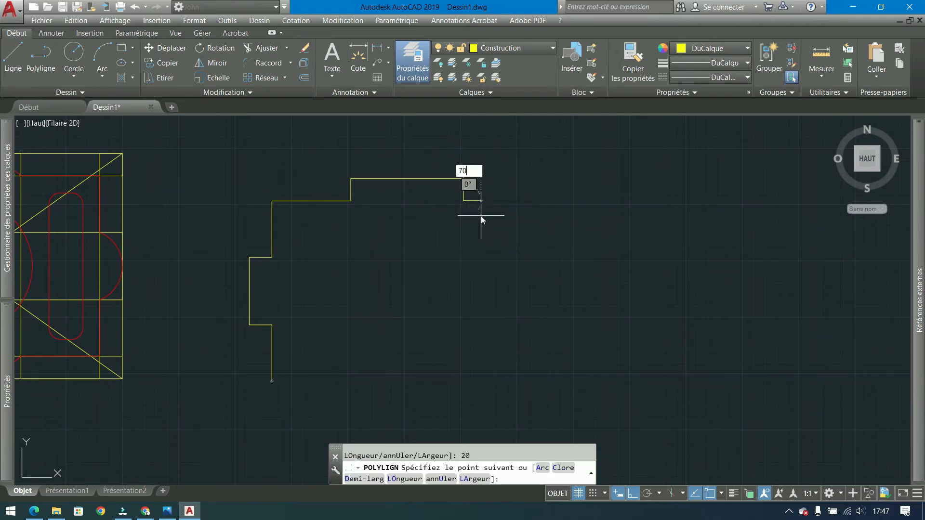
key(Return)
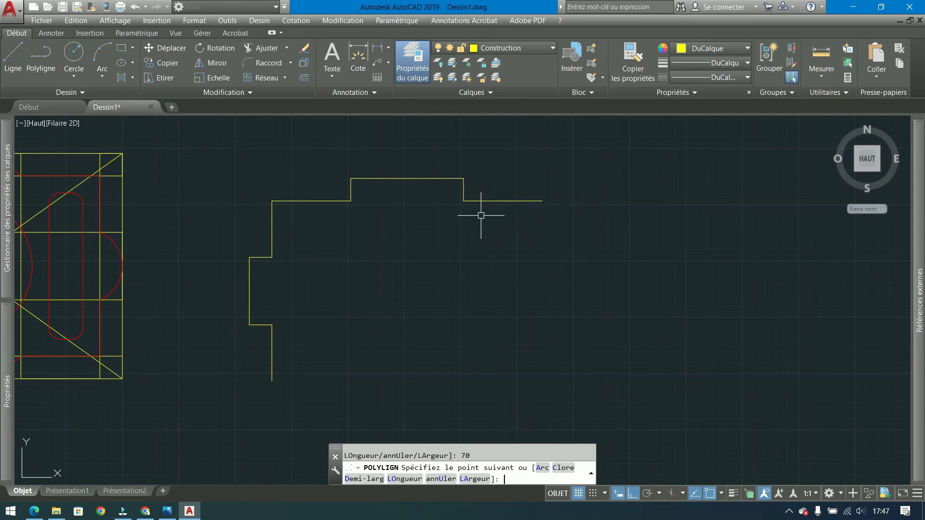
key(Return)
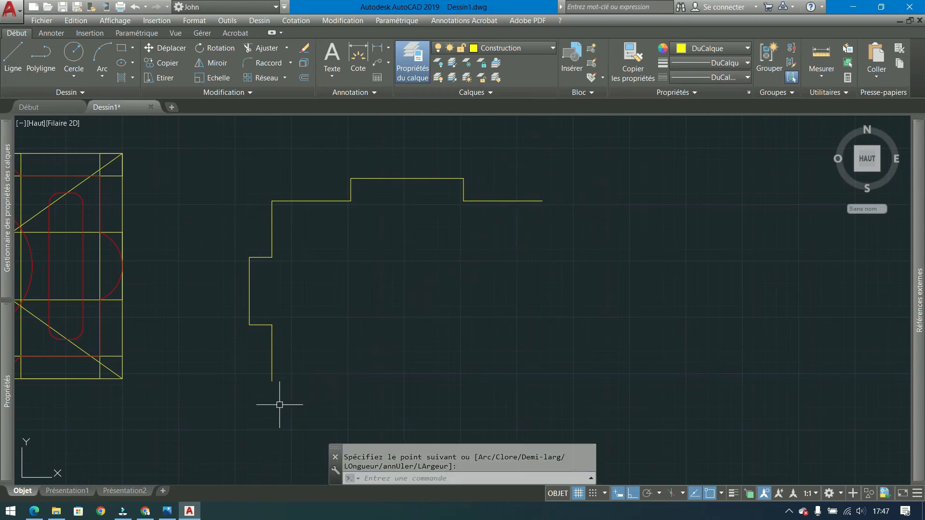
Step: Draw a diagonal polyline between the two open ends of the stepped outline
key(Return)
click(277, 380)
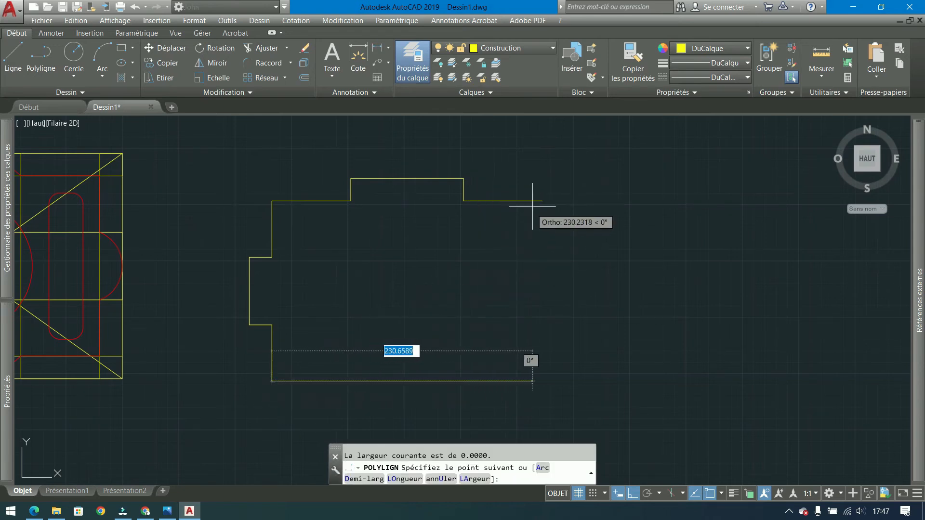
click(535, 201)
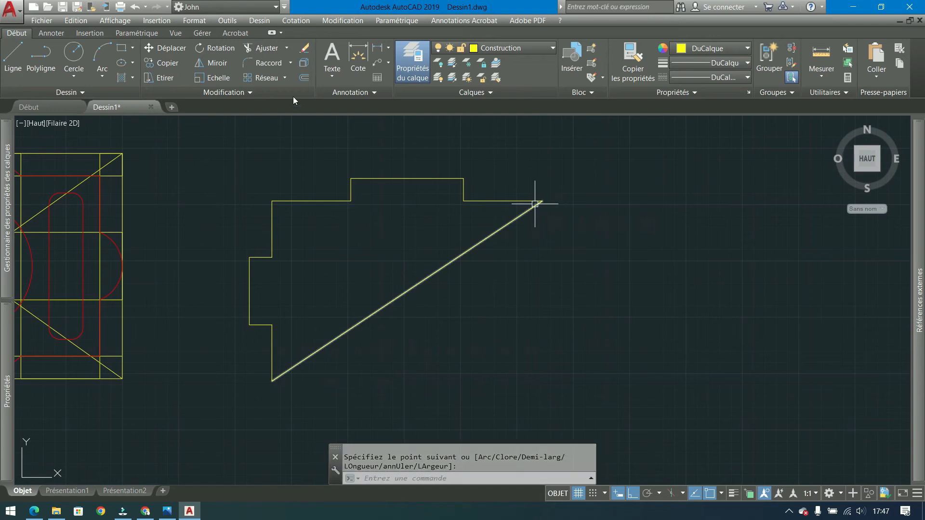
Step: Erase the diagonal line joining the stepped outline's open ends
click(73, 54)
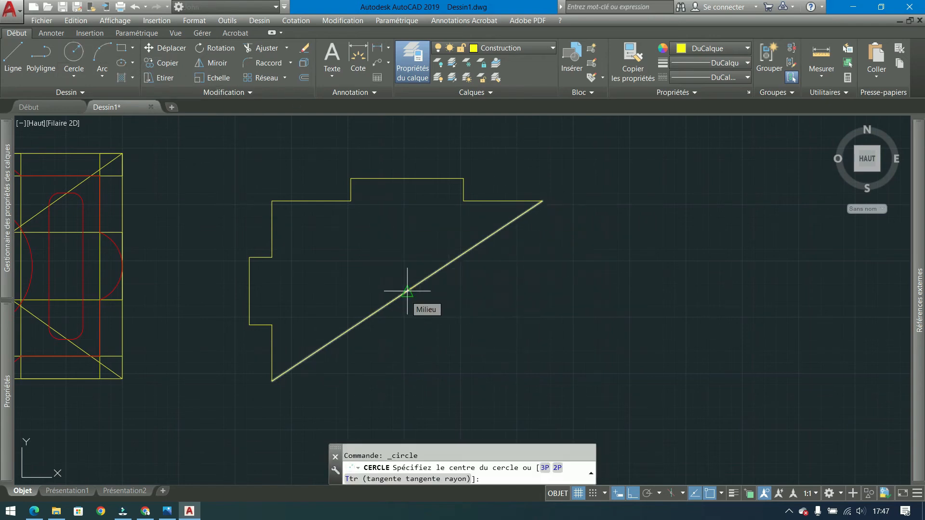
key(Escape)
click(417, 305)
click(364, 277)
key(Delete)
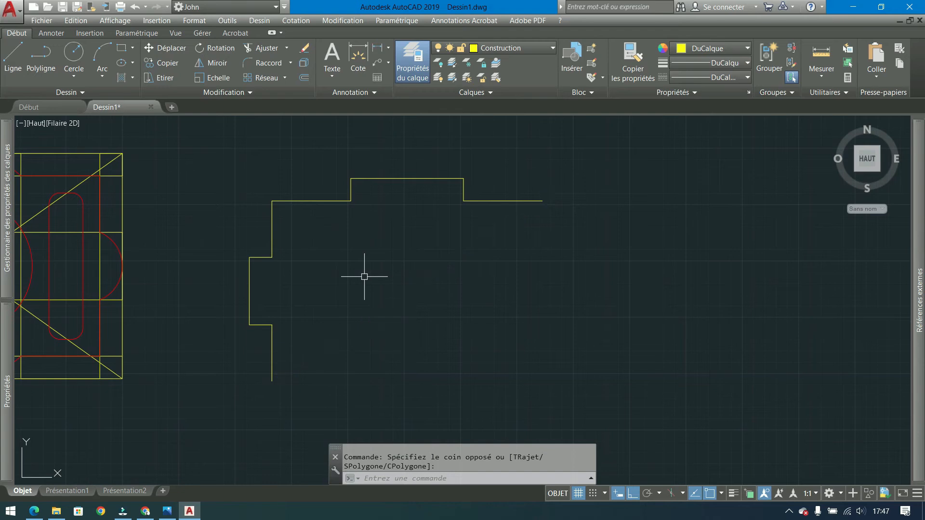
Step: Draw a circle of diameter 120 centred where the midpoints of the left and upper outer step edges align
click(74, 54)
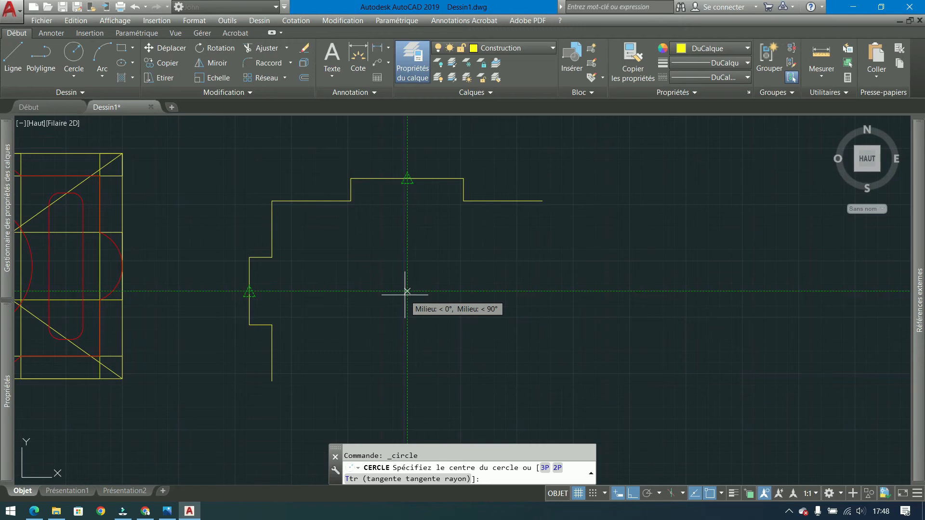
click(407, 291)
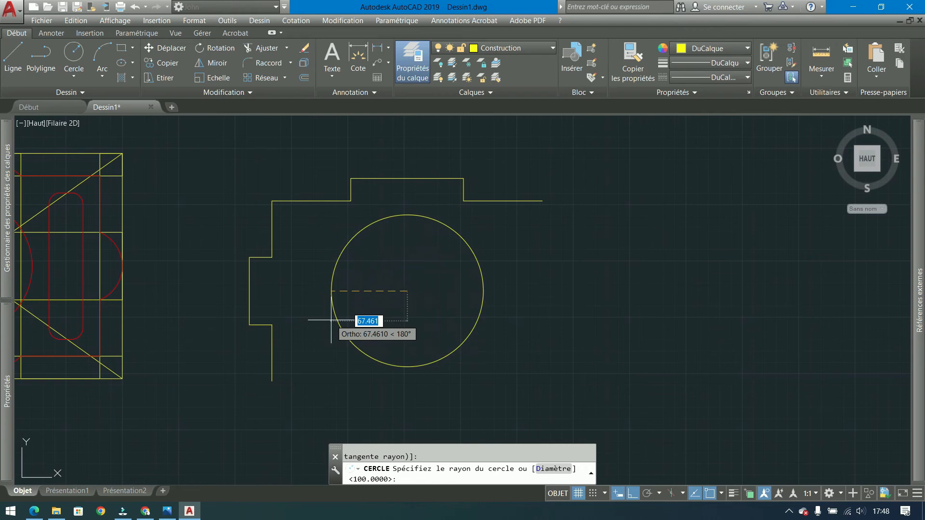
text(d)
key(Return)
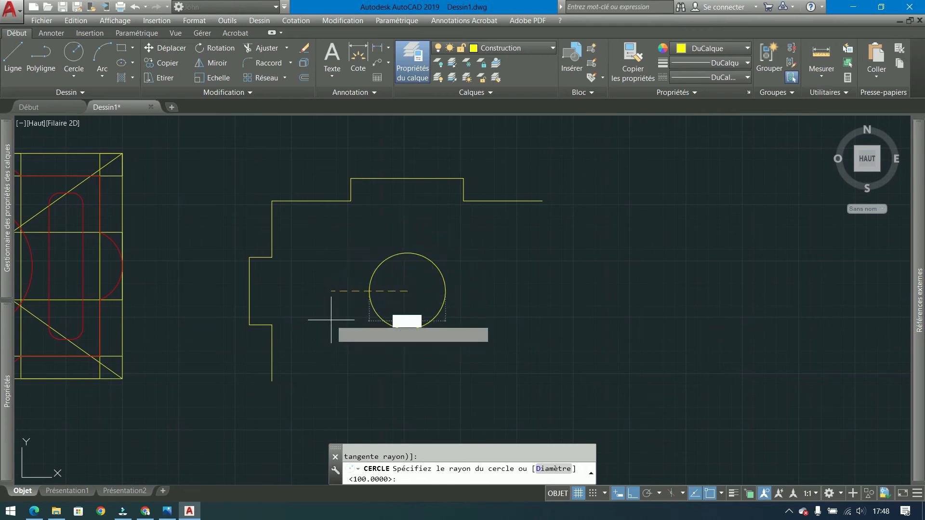
text(120)
key(Return)
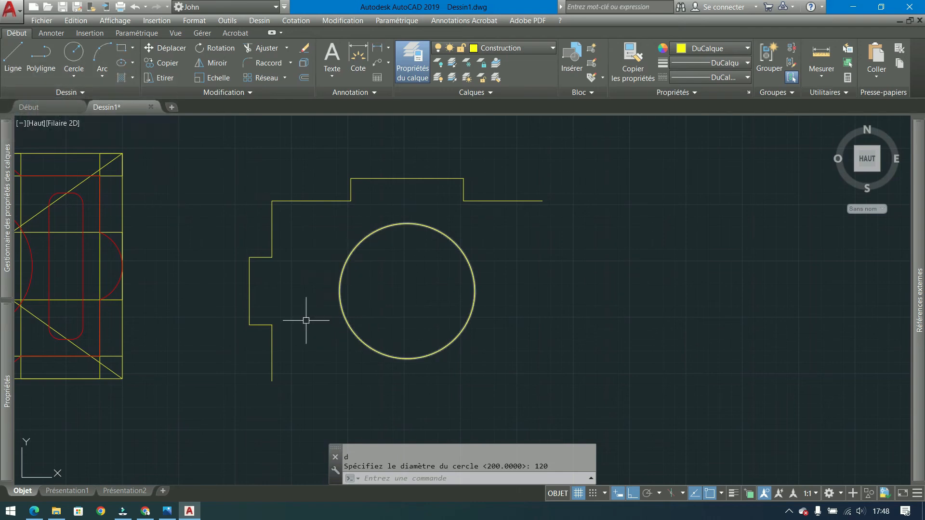
Step: Draw a rectangle 30 wide and 130 high from the lower free end of the stepped outline
click(121, 47)
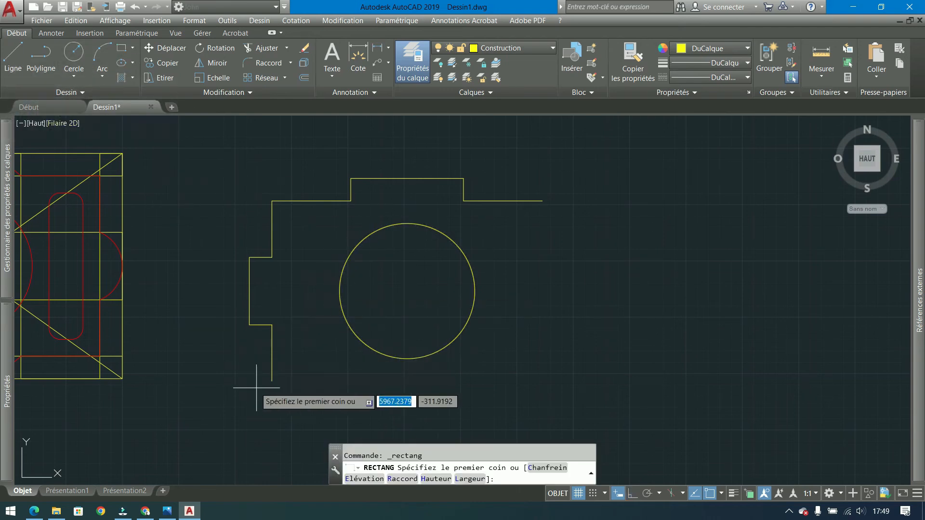
click(271, 381)
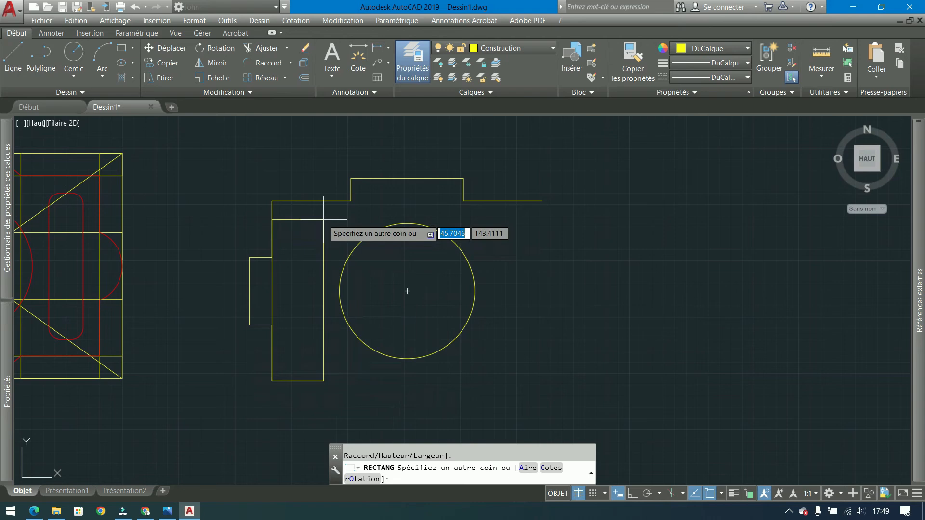
text(30)
key(Tab)
text(130)
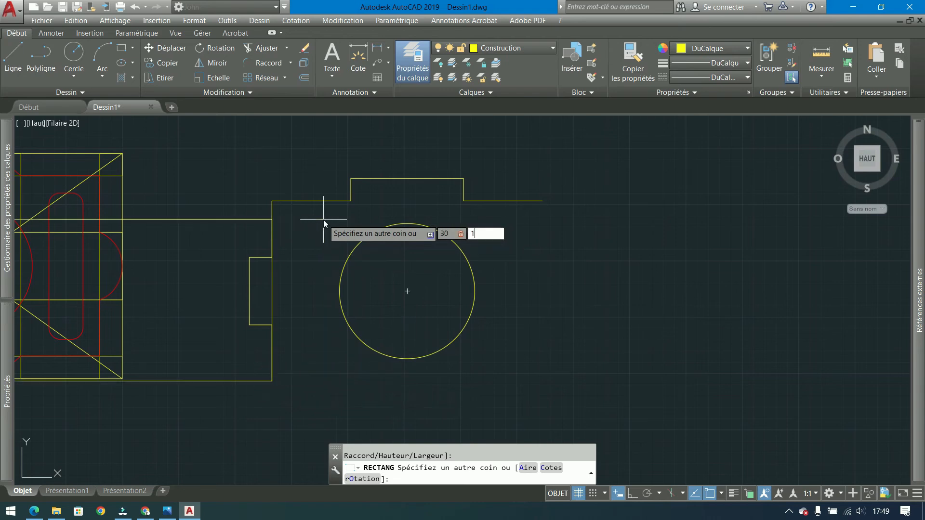
key(Return)
Step: Move the 30 by 130 rectangle straight up by 15
click(320, 214)
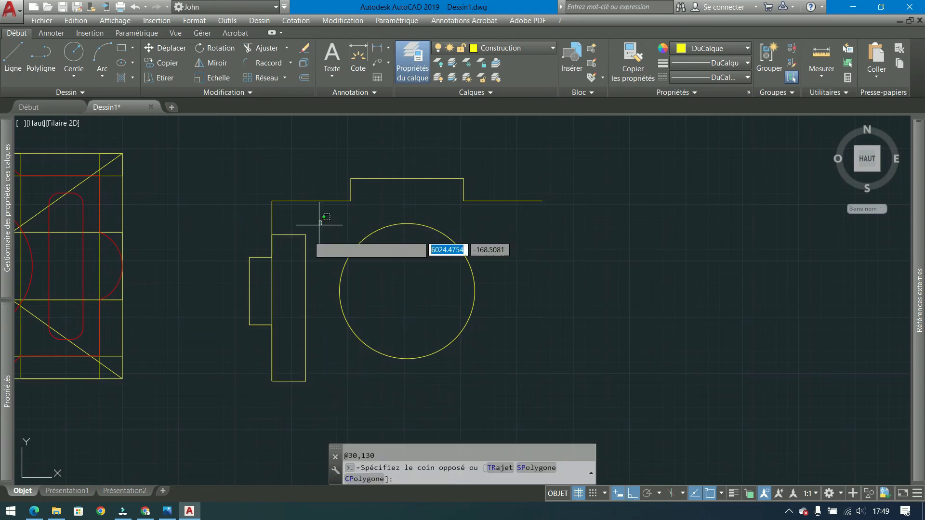
click(297, 246)
click(176, 48)
click(489, 339)
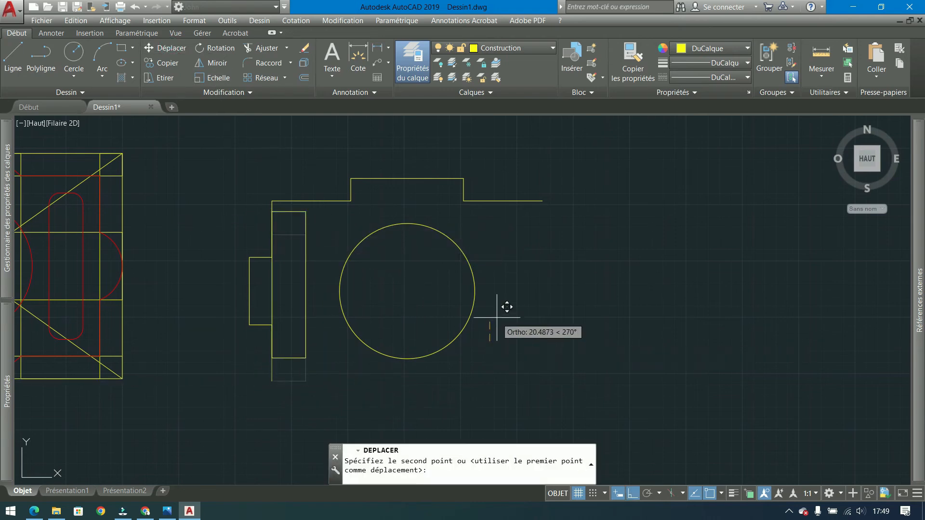
text(15)
key(Return)
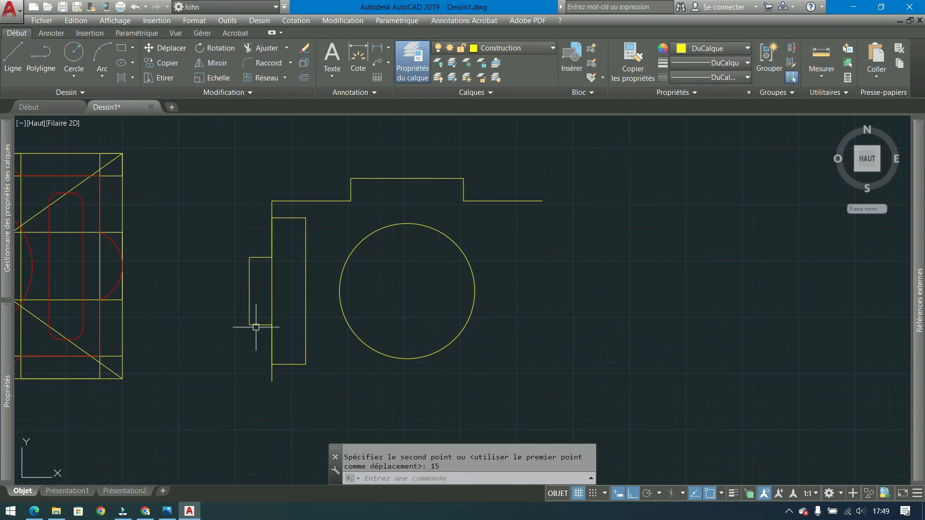
Step: Move the 30 by 130 rectangle horizontally to the right by 15
click(294, 337)
click(275, 374)
key(Return)
click(332, 382)
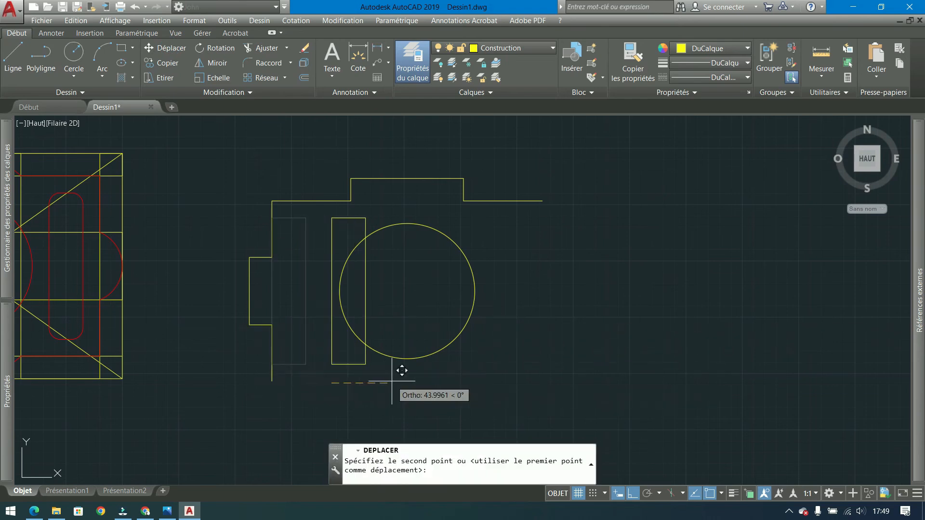
text(15)
key(Return)
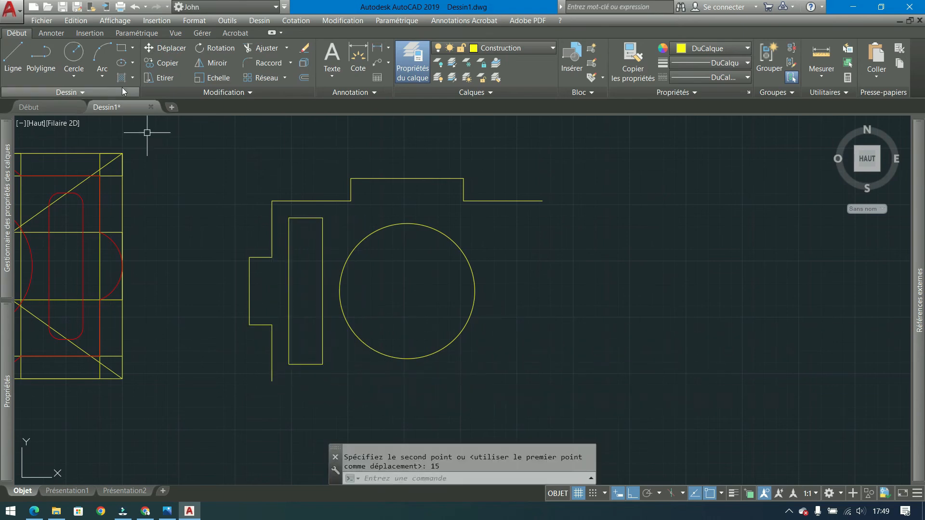
Step: Fillet all four corners of the rectangle with a radius of 10
click(260, 63)
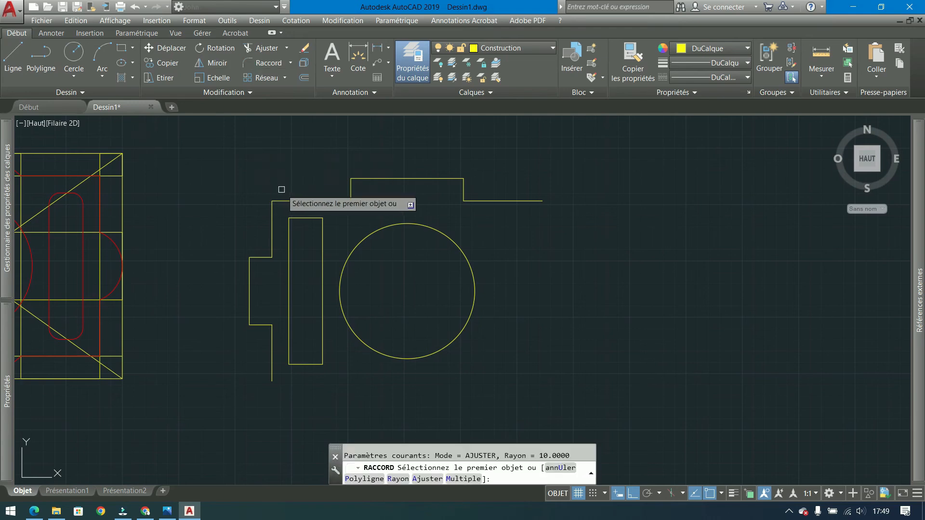
click(295, 220)
click(290, 335)
key(Return)
click(292, 360)
click(302, 365)
key(Return)
click(309, 365)
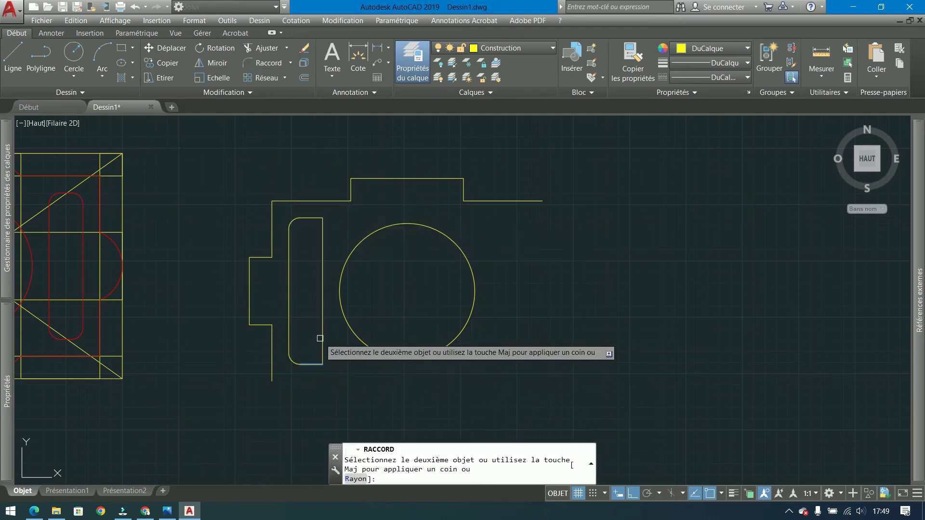
click(321, 330)
key(Return)
click(321, 245)
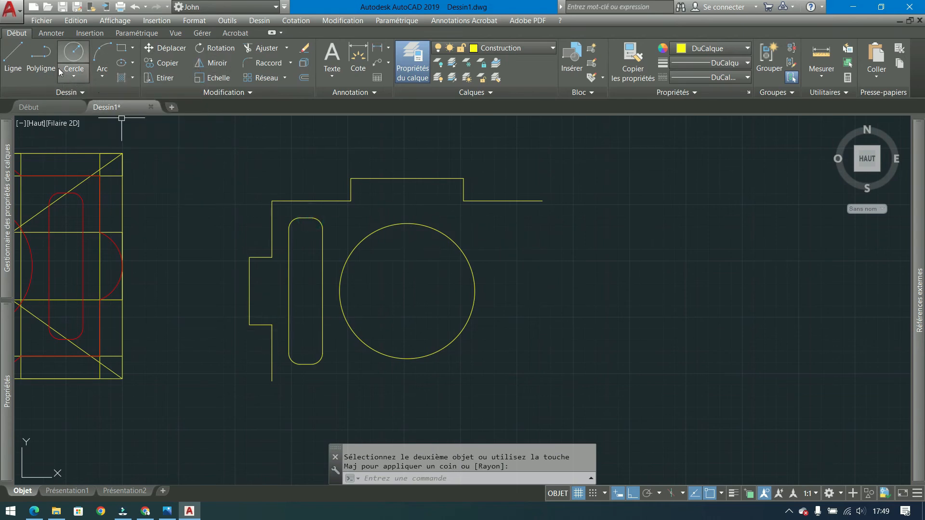
Step: Start a polyline at the lower free end of the stepped outline and run it straight up to the side step's lower inner corner
click(45, 63)
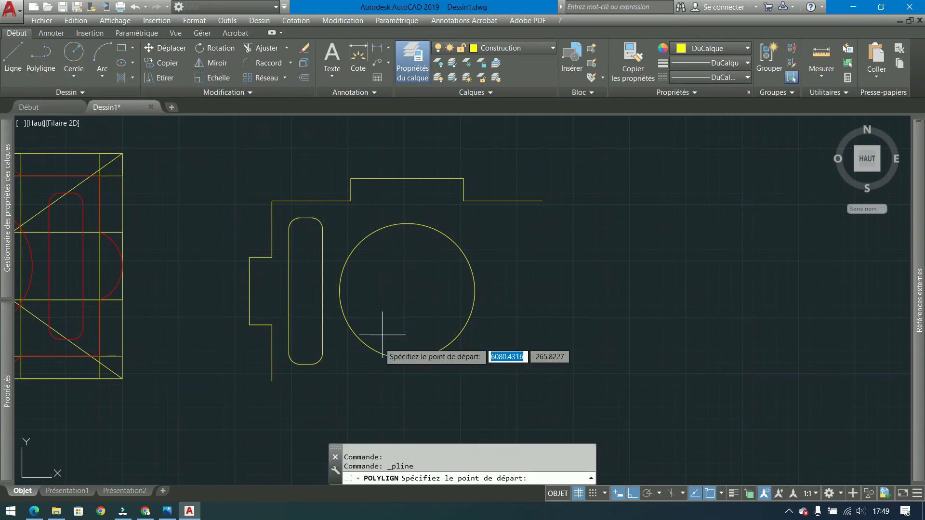
click(272, 380)
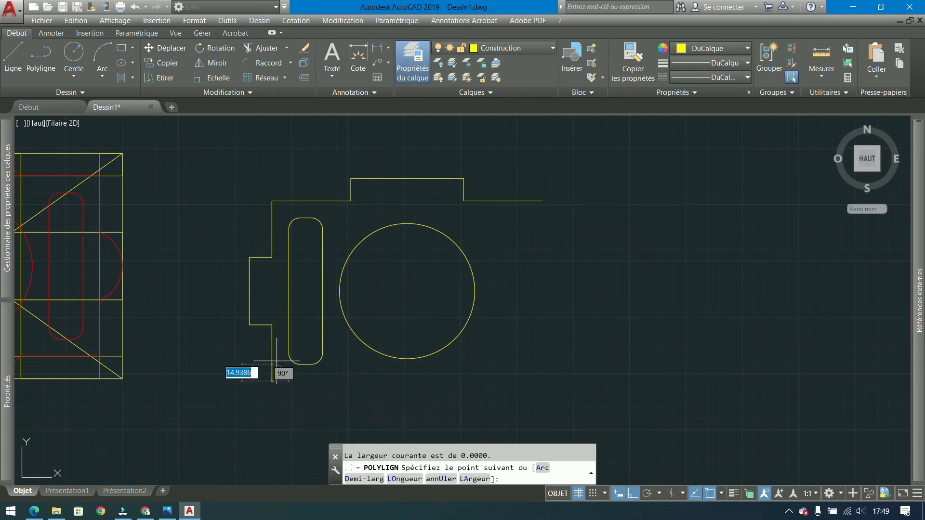
click(271, 325)
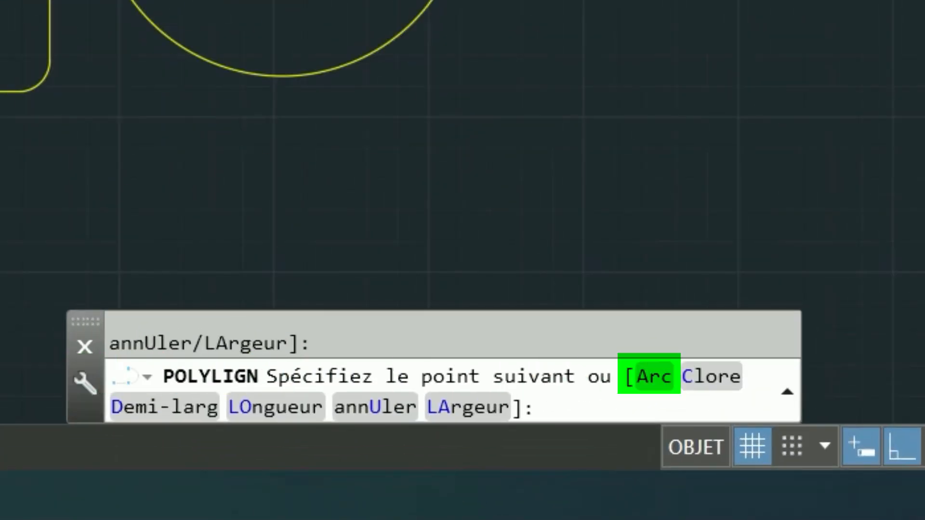
Step: With Ortho off, continue the polyline with a second-point arc through the midpoint of the side step's outer edge to its upper inner corner
text(a)
key(Return)
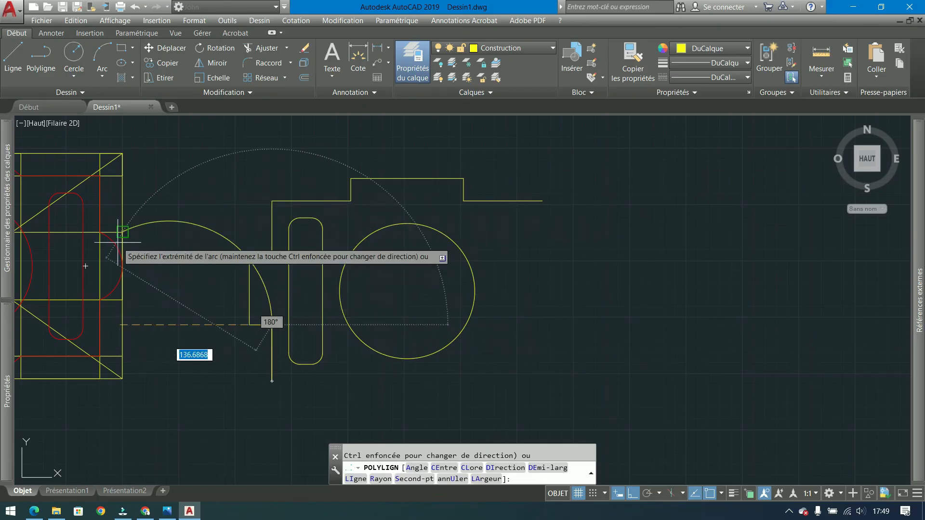
key(F8)
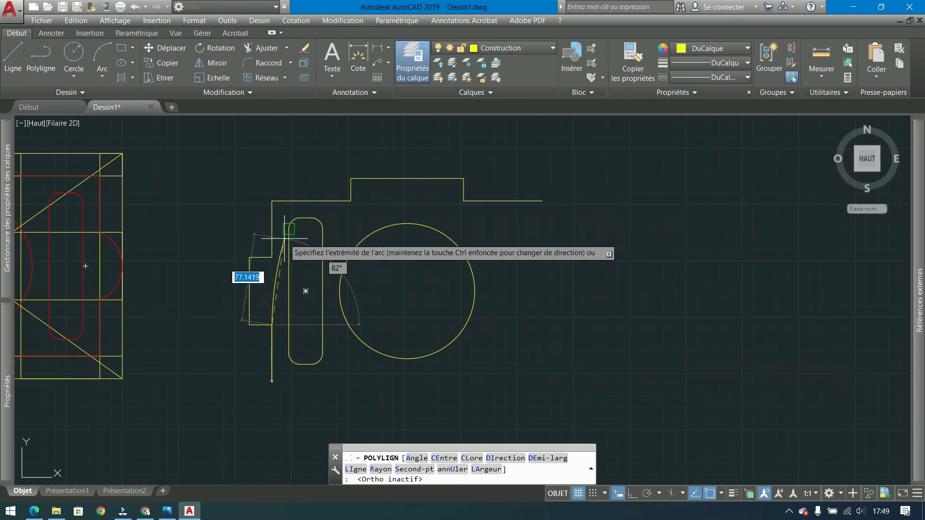
text(s)
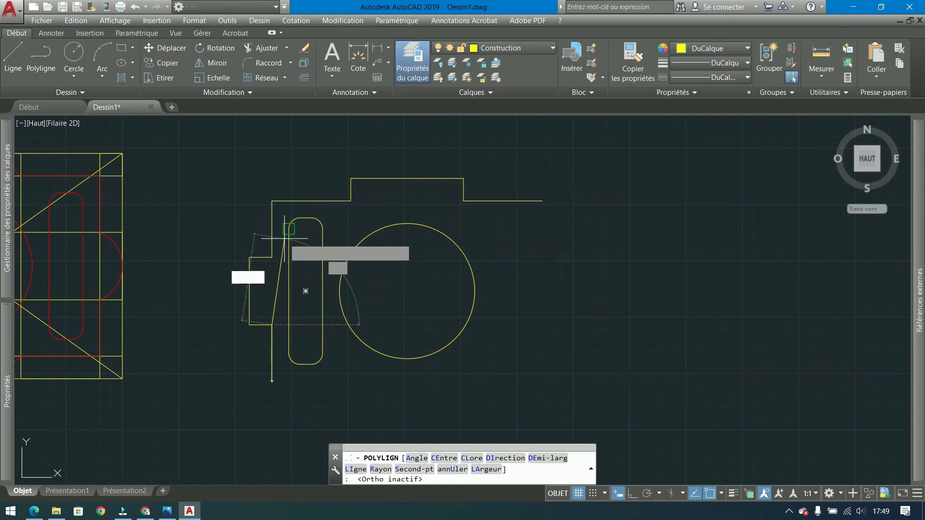
key(Return)
click(250, 291)
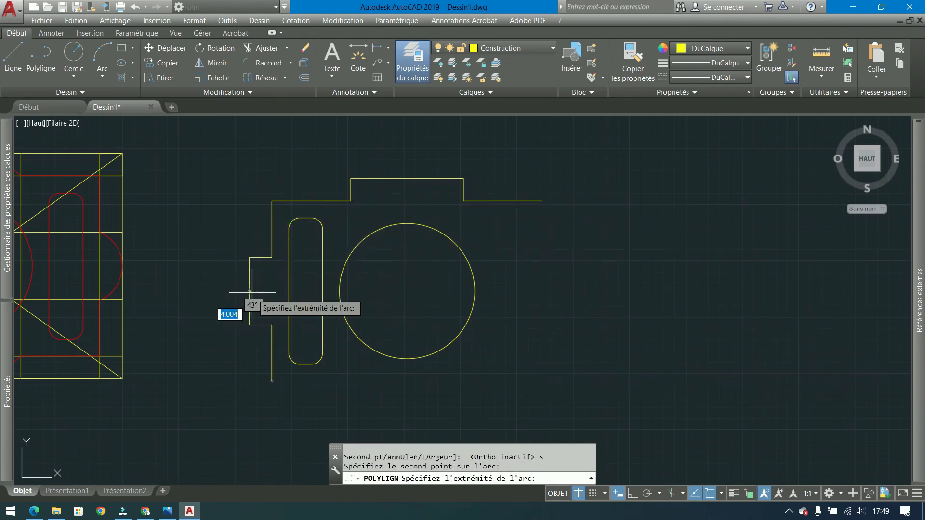
click(271, 257)
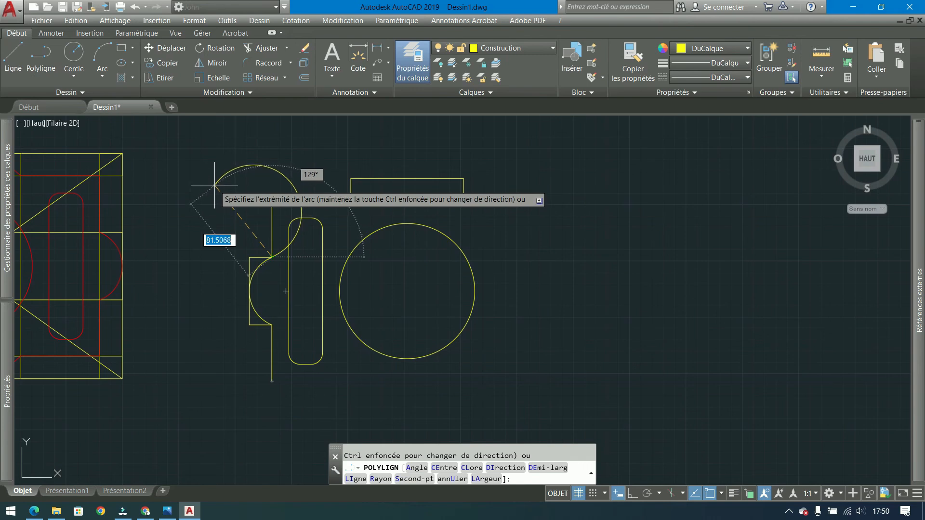
Step: Return the polyline to line mode and trace the straight edges up to the plate's corner and across to the upper step
text(li)
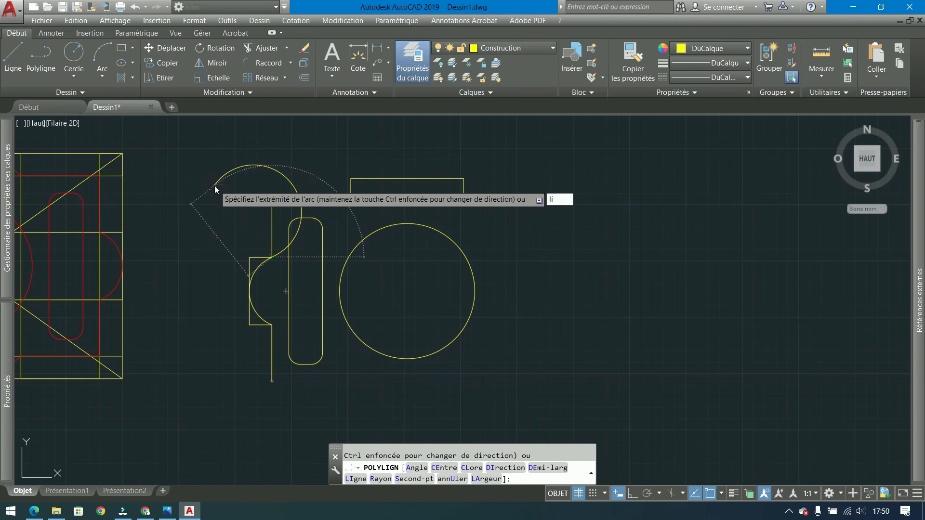
key(Return)
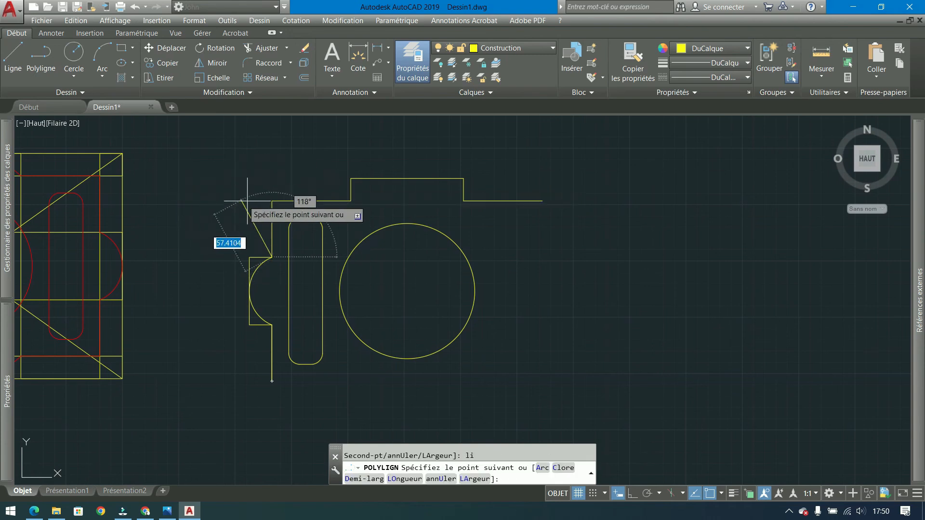
click(271, 201)
Step: Add a second-point arc through the midpoint of the upper step's outer edge, ending at the step's far inner corner
text(a)
key(Return)
text(s)
key(Return)
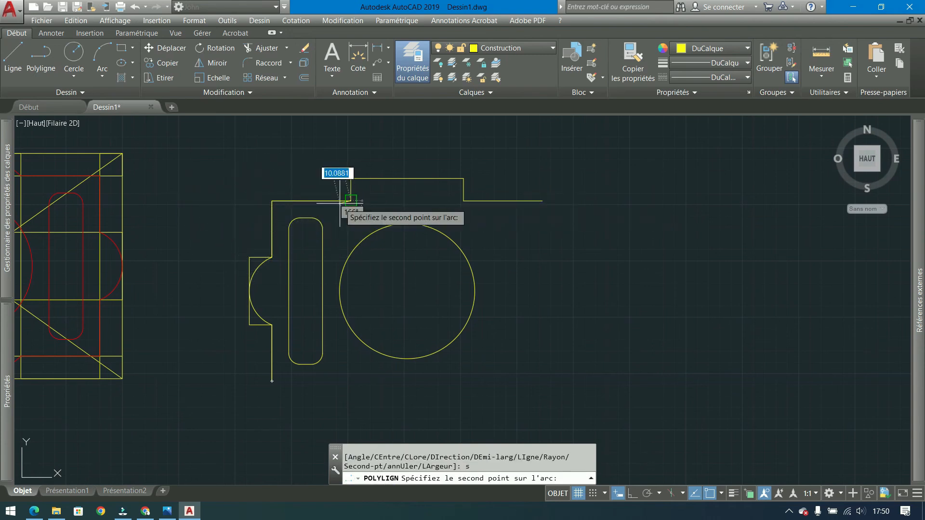
click(408, 178)
click(465, 200)
Step: Continue the polyline with a straight segment to the free end of the stepped outline's upper edge and finish it
text(li)
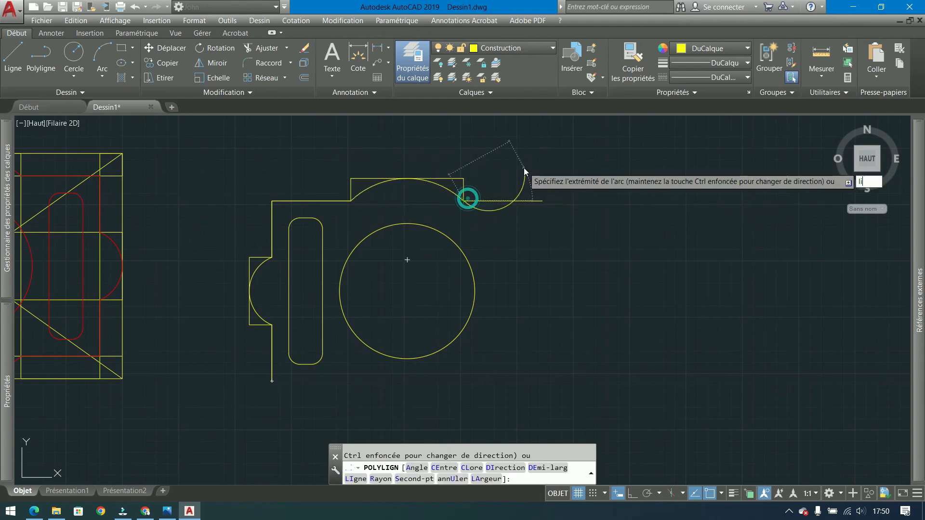
key(Return)
click(542, 201)
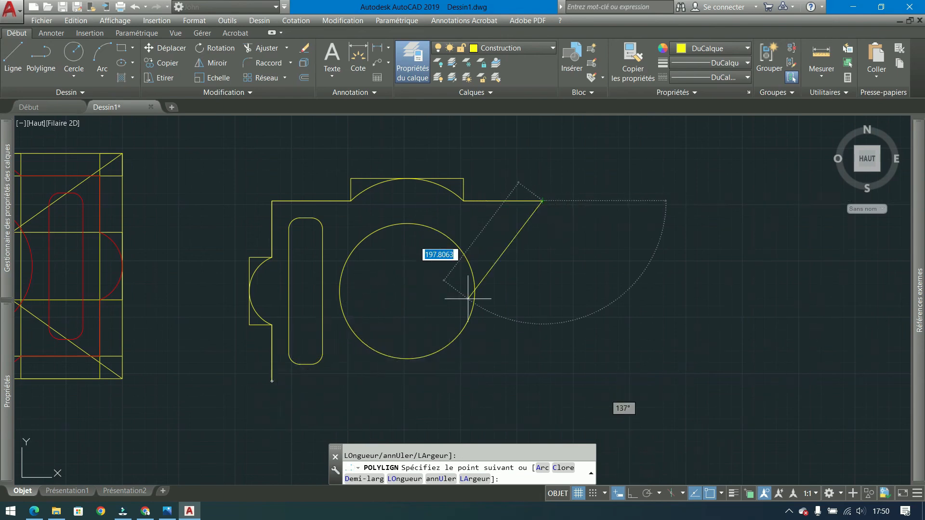
key(Return)
Step: Rotate a copy of the bulged half outline and the rounded slot by 180 degrees about the centre of the circle
click(440, 177)
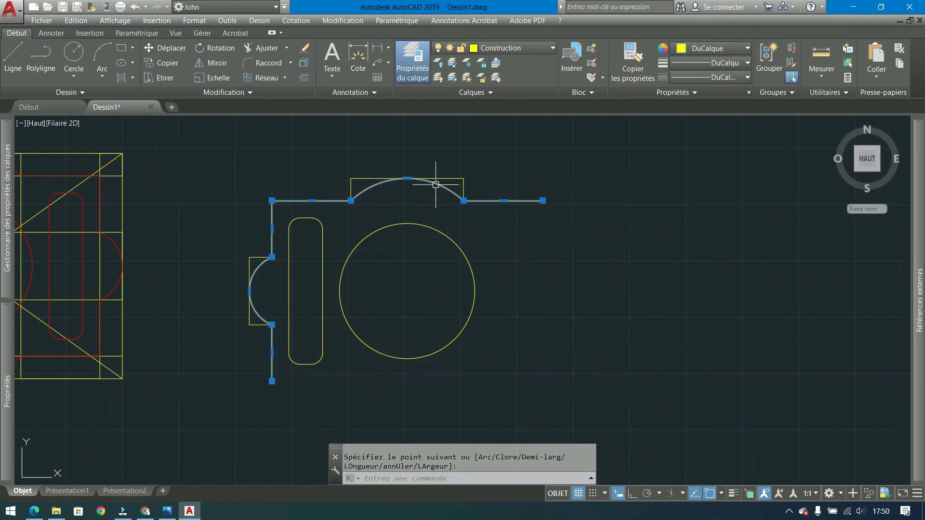
click(322, 239)
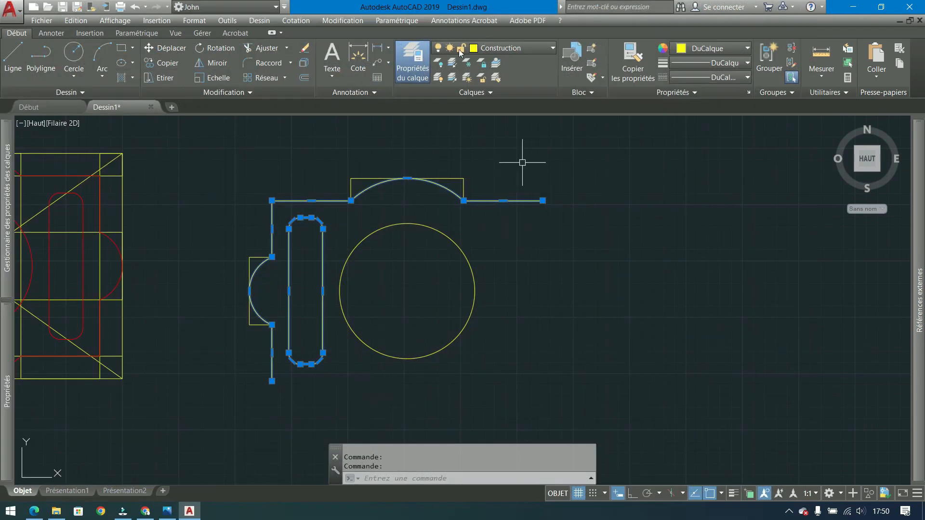
click(214, 48)
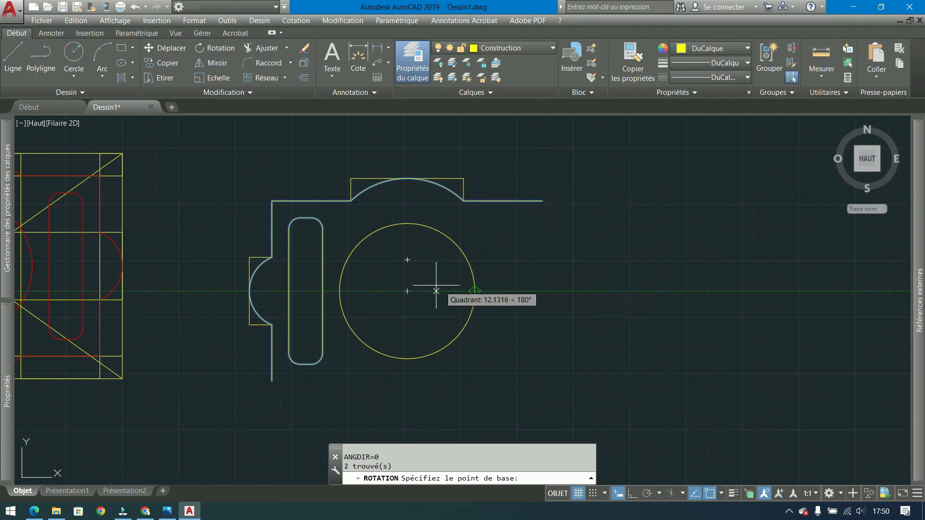
click(407, 260)
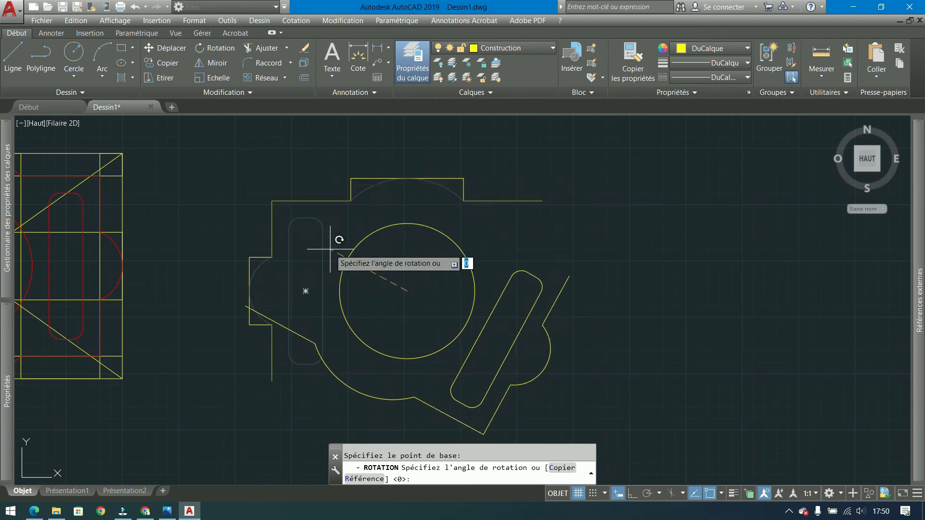
text(c)
key(Return)
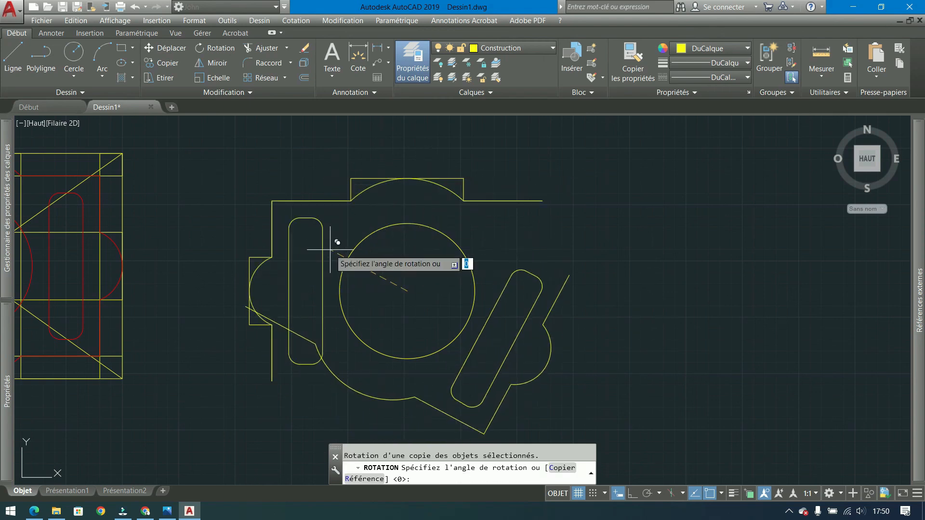
text(180)
key(Return)
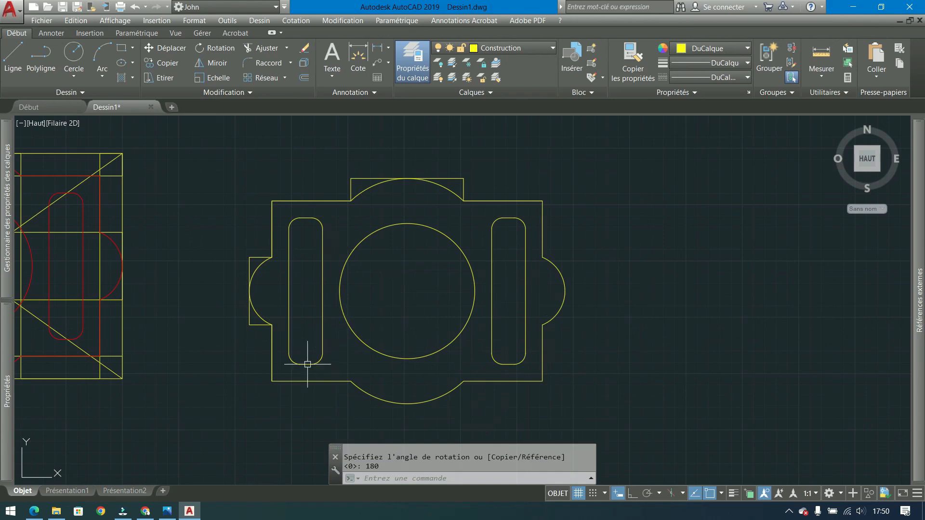
Step: Put the complete bulged outline, both rounded slots and the central circle on the Tracé layer
click(295, 381)
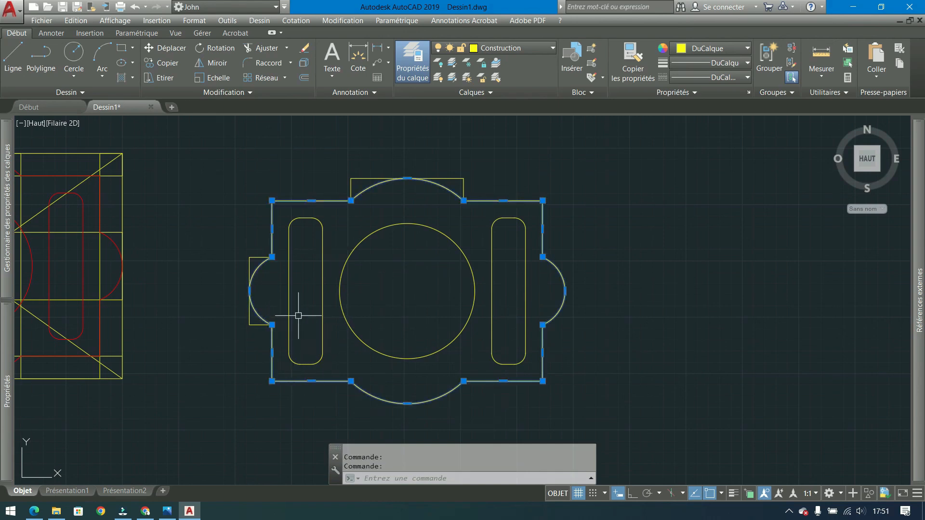
click(499, 258)
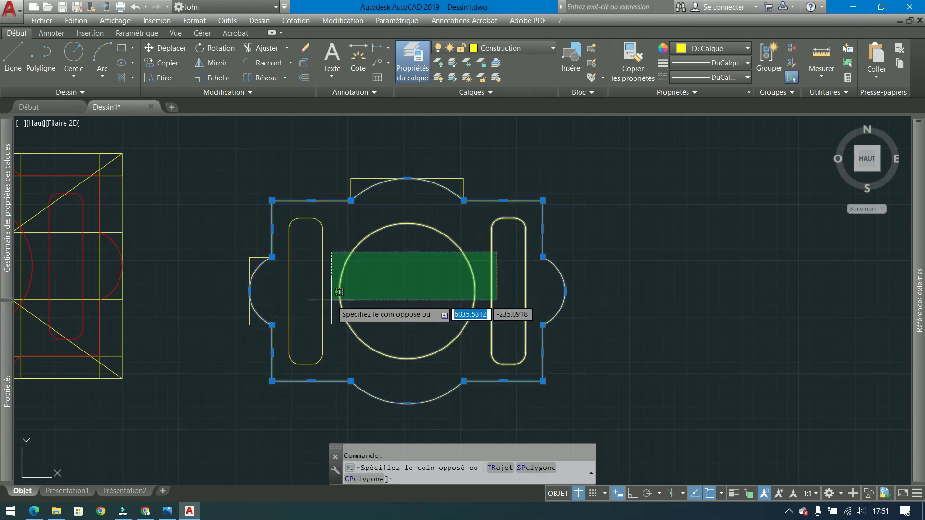
click(309, 307)
click(501, 48)
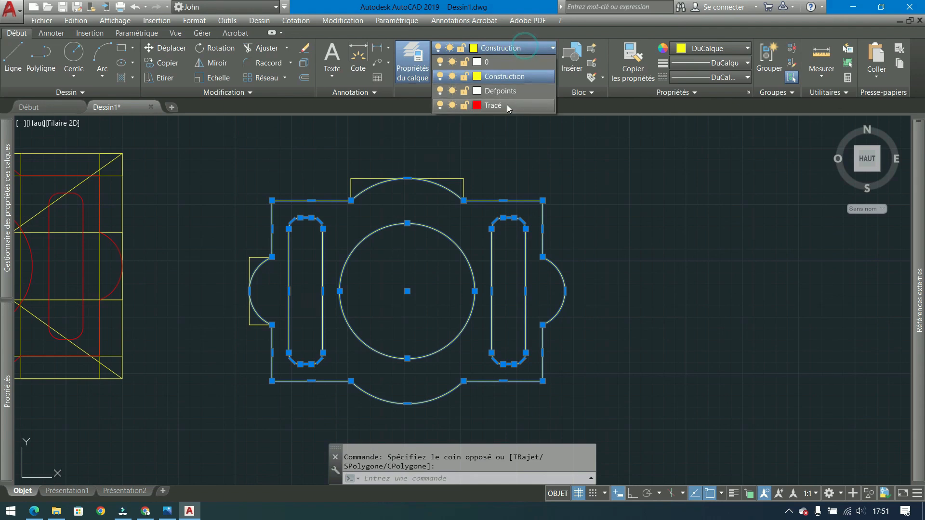
click(507, 105)
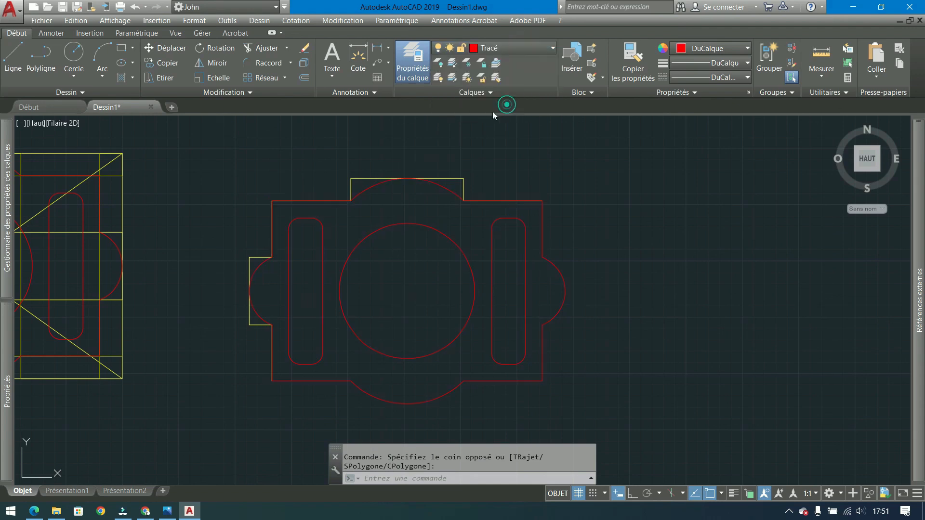
Step: Join the two outline halves into a single polyline and select the contour to verify it
click(218, 95)
click(194, 125)
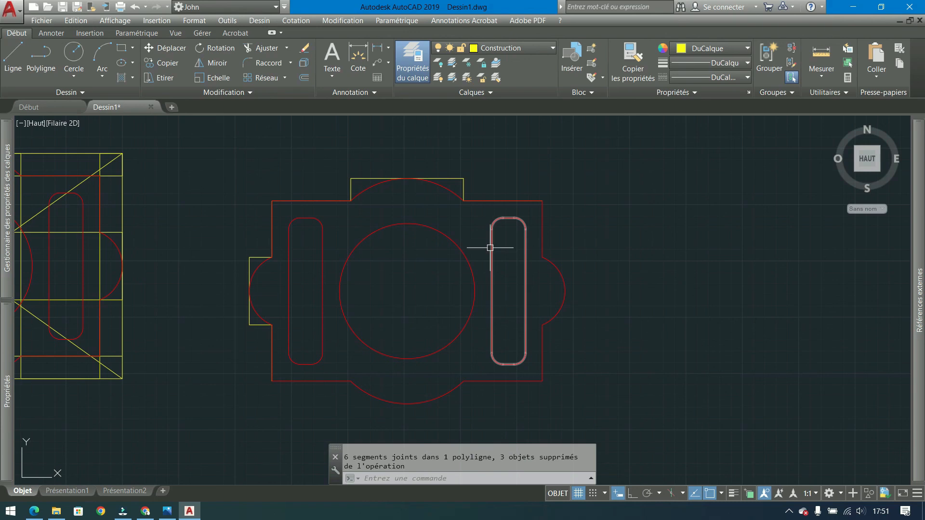
click(444, 190)
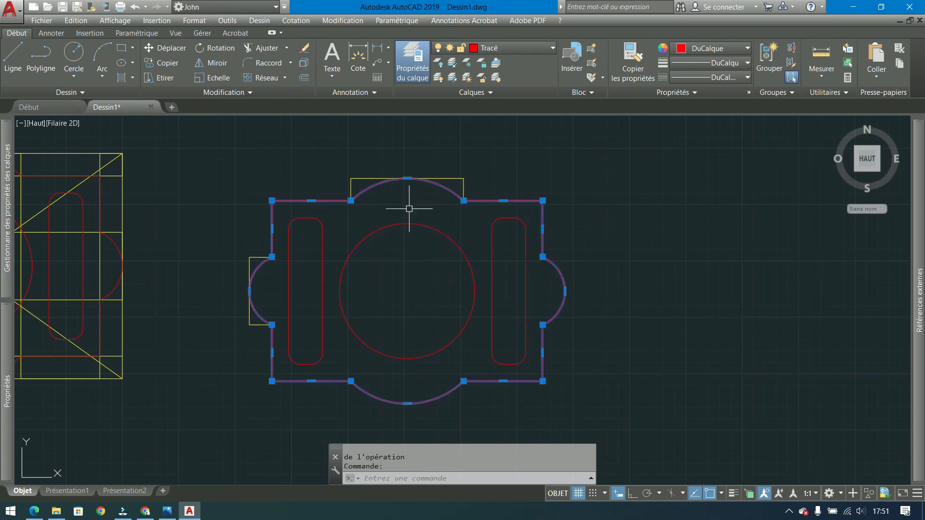
key(Escape)
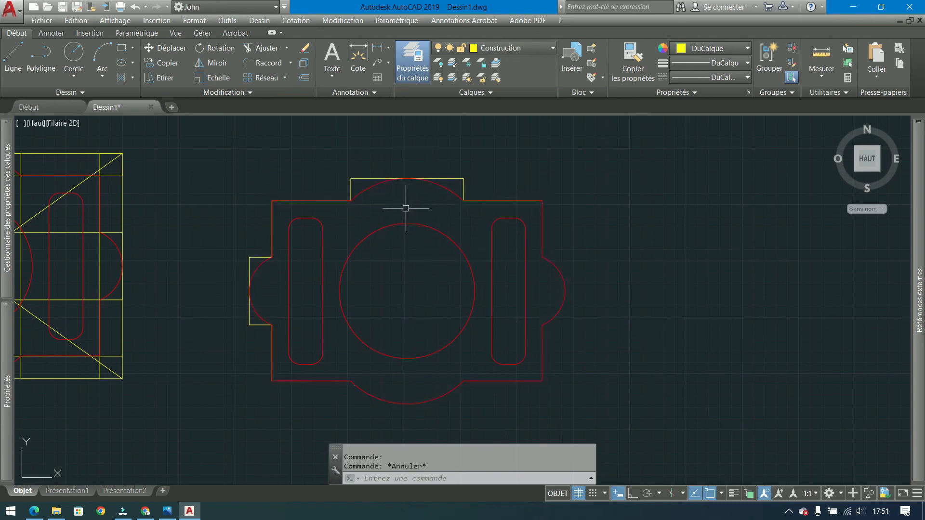
Step: Compare the redrawn plate with the reference drawing, examining its outer contour, rounded slot and central circle
middle_drag(351, 169, 610, 161)
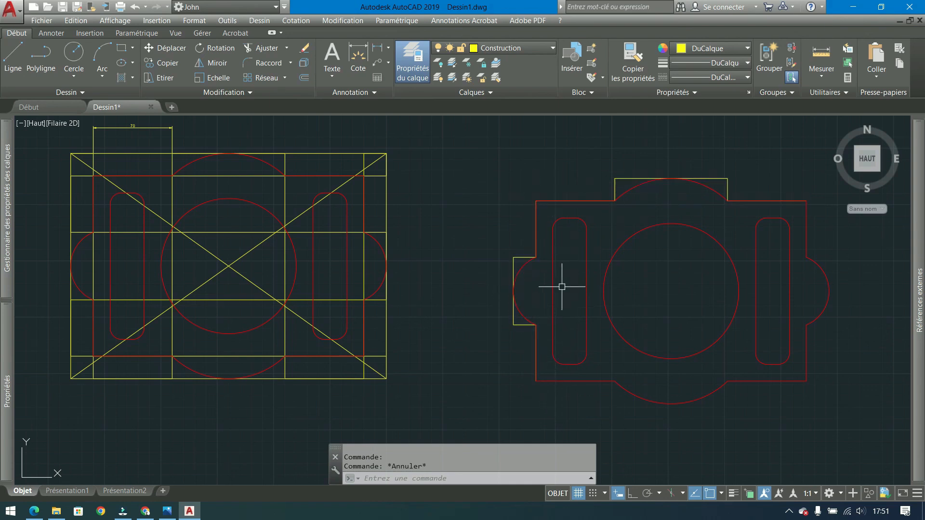
middle_drag(616, 190, 545, 192)
mouse_move(609, 180)
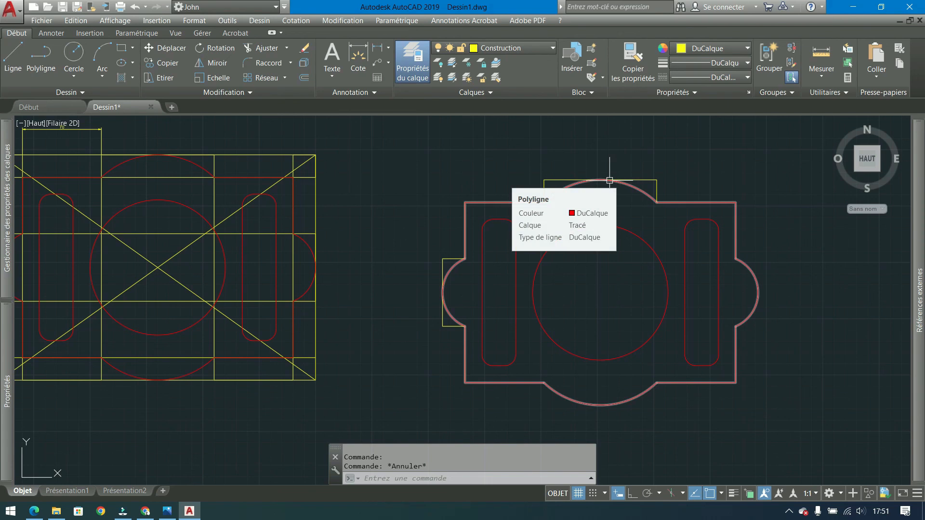
middle_drag(574, 211, 649, 206)
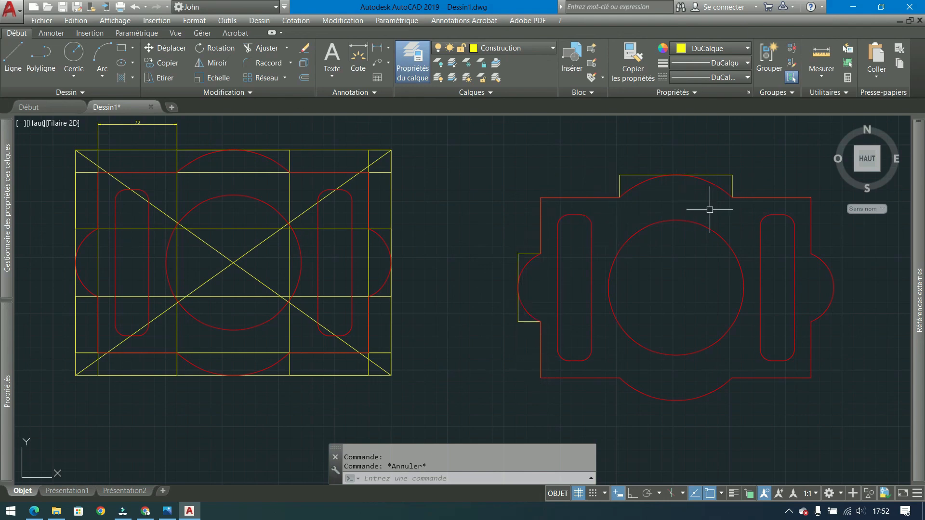
click(591, 231)
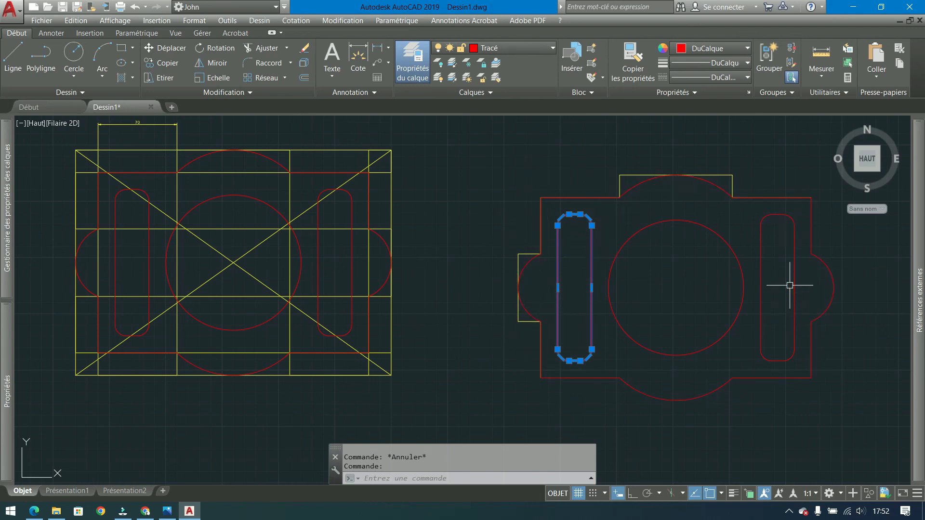
click(703, 347)
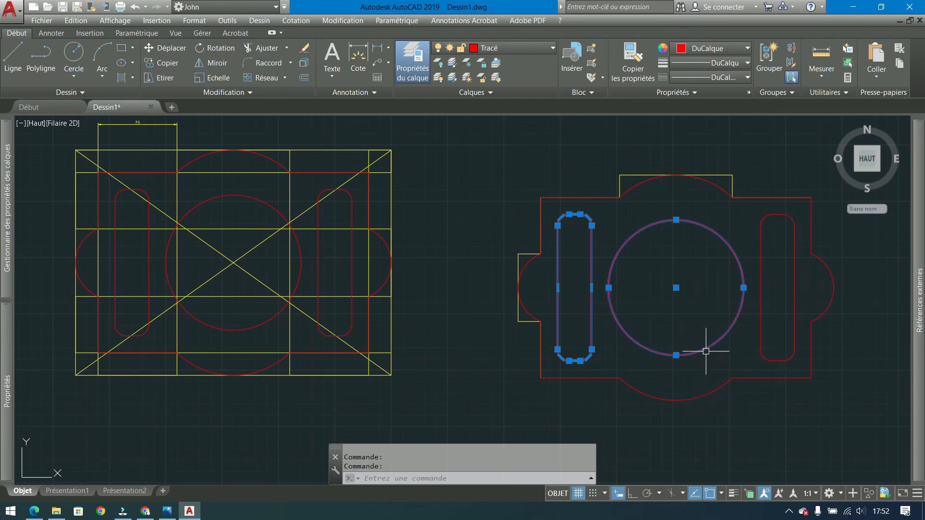
key(Escape)
middle_drag(775, 269, 531, 264)
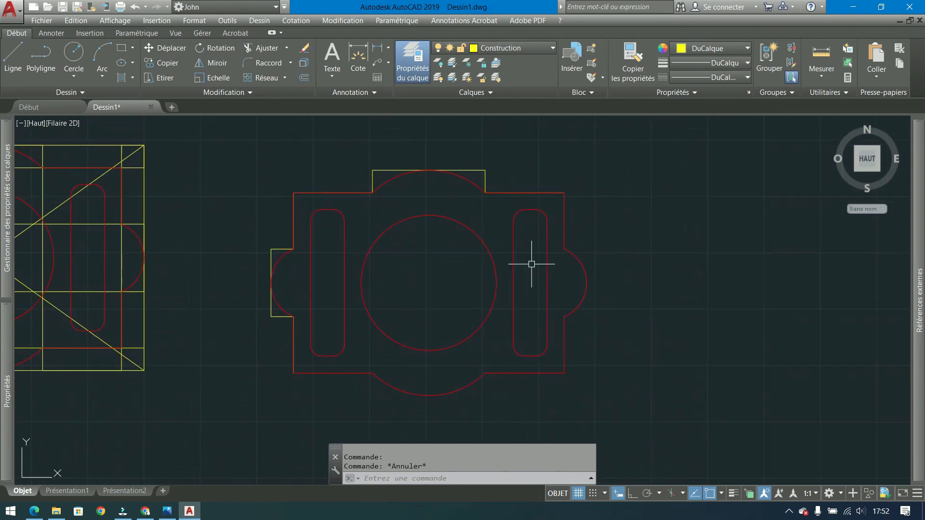